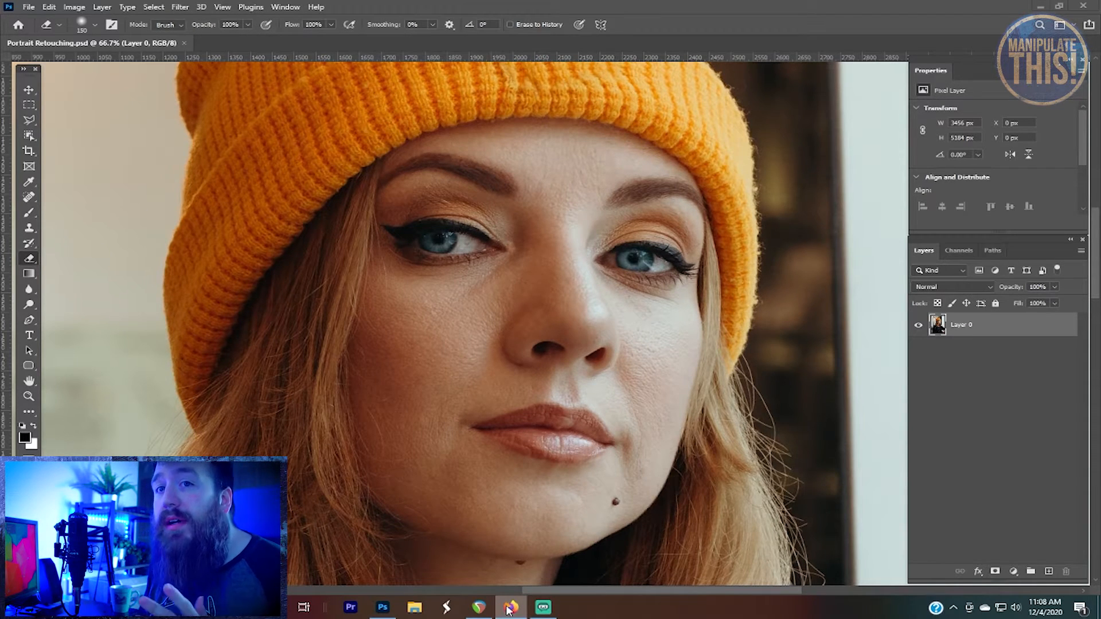
- Heal away the dark mole on the chin below the mouth corner using the Spot Healing Brush at 35 px
click(785, 6)
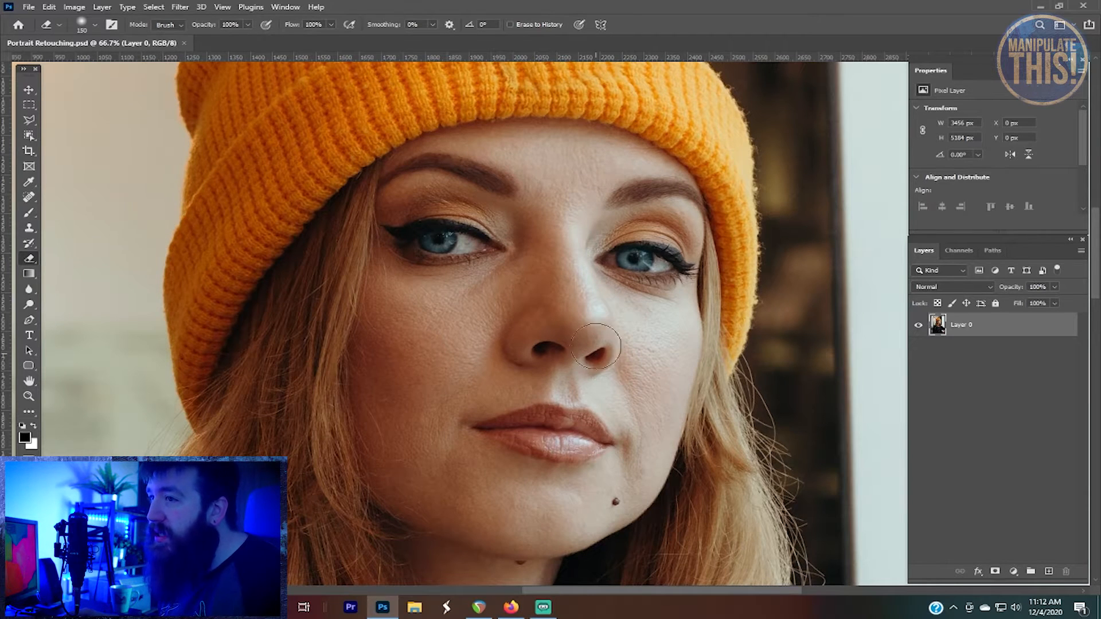
key(j)
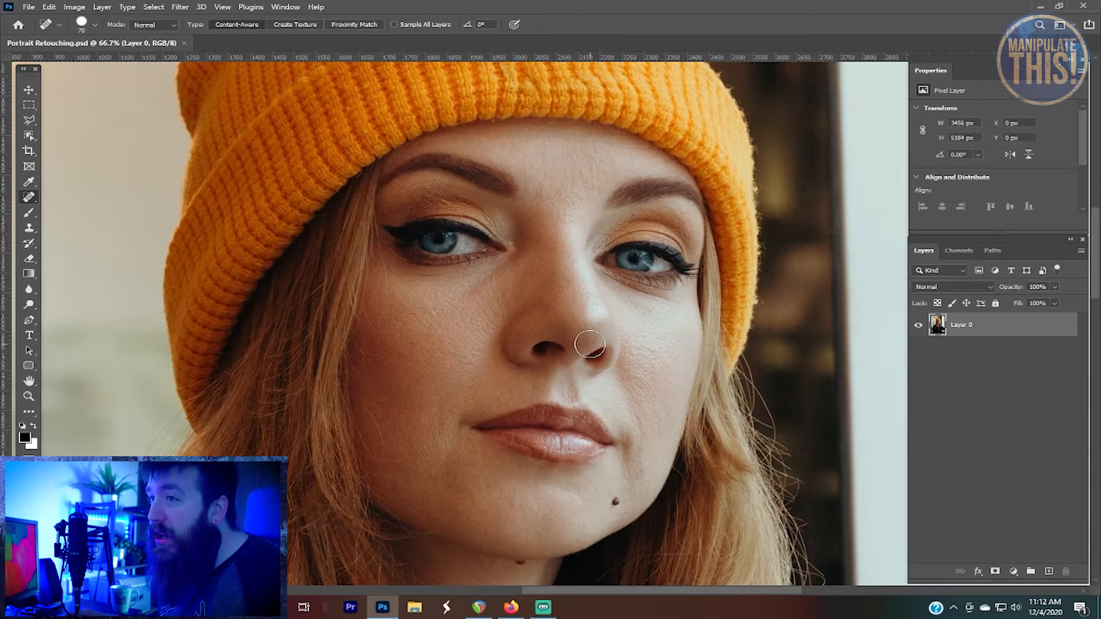
scroll(516, 484, down, 3)
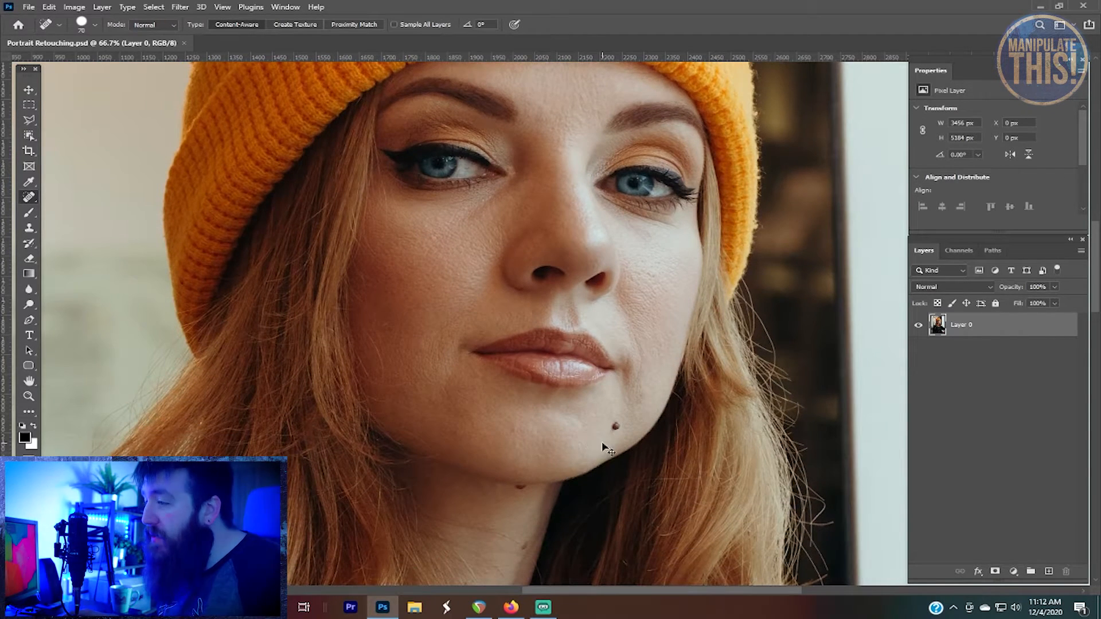
scroll(610, 439, up, 3)
scroll(618, 439, up, 2)
scroll(646, 449, down, 3)
key(bracketleft)
key(bracketleft)
key(bracketleft)
key(bracketleft)
key(bracketleft)
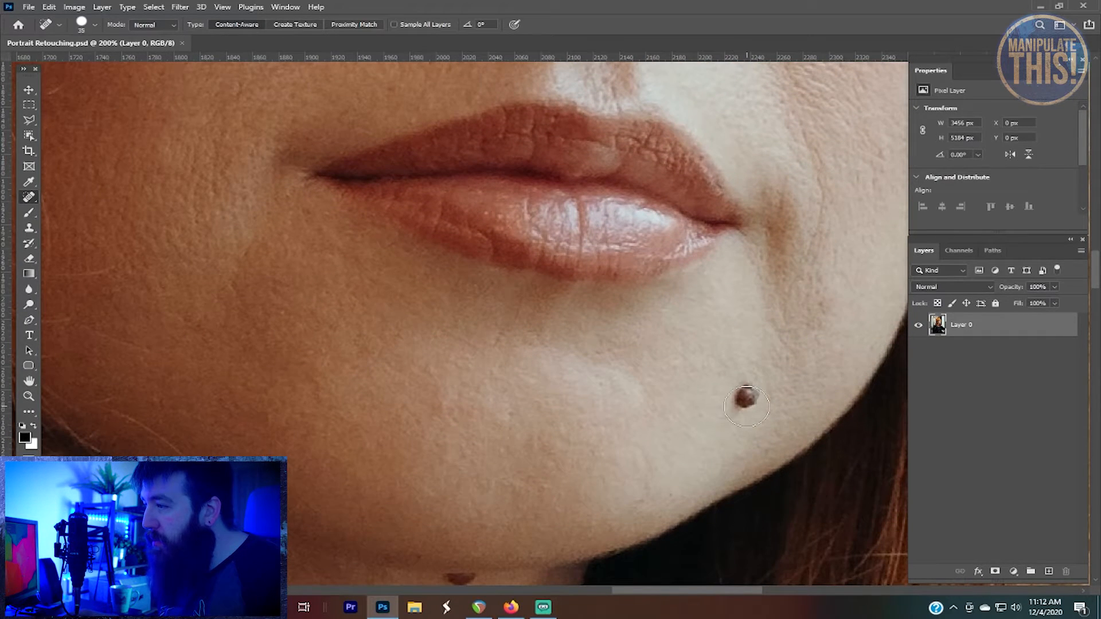
click(746, 398)
- Heal away the dark mole on the neck just beneath the chin, including its leftover edge
scroll(442, 459, down, 3)
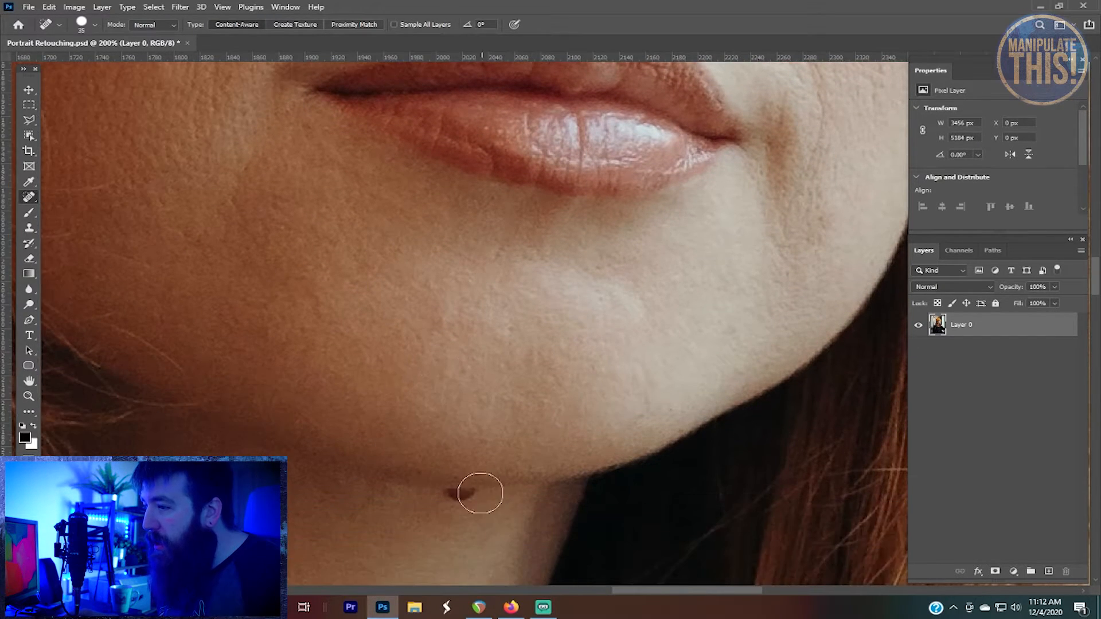
click(460, 505)
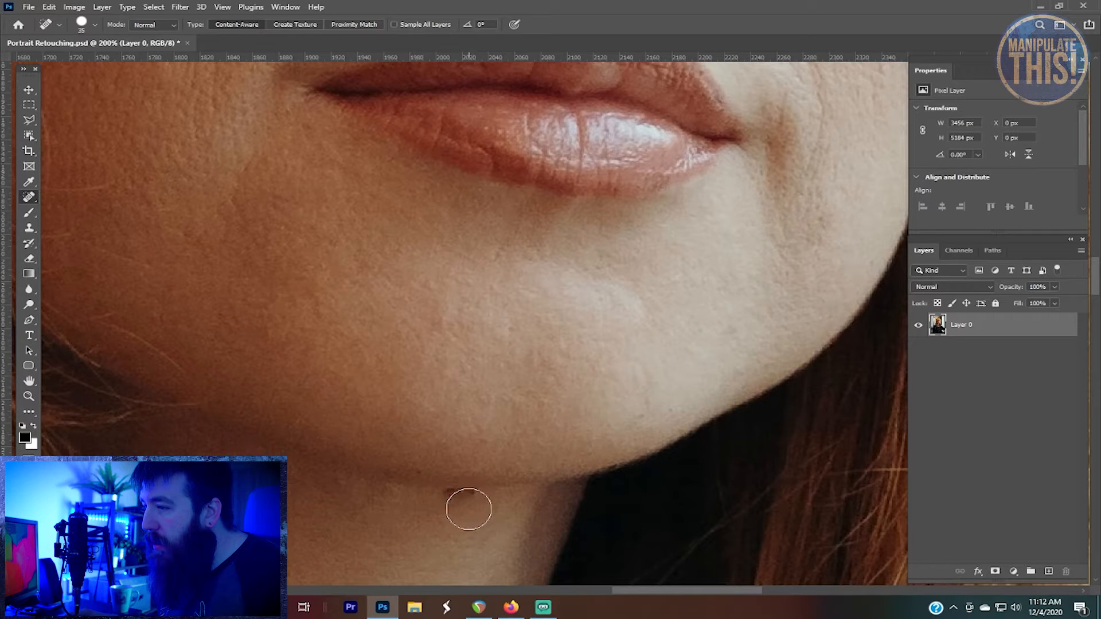
click(443, 507)
scroll(573, 352, down, 2)
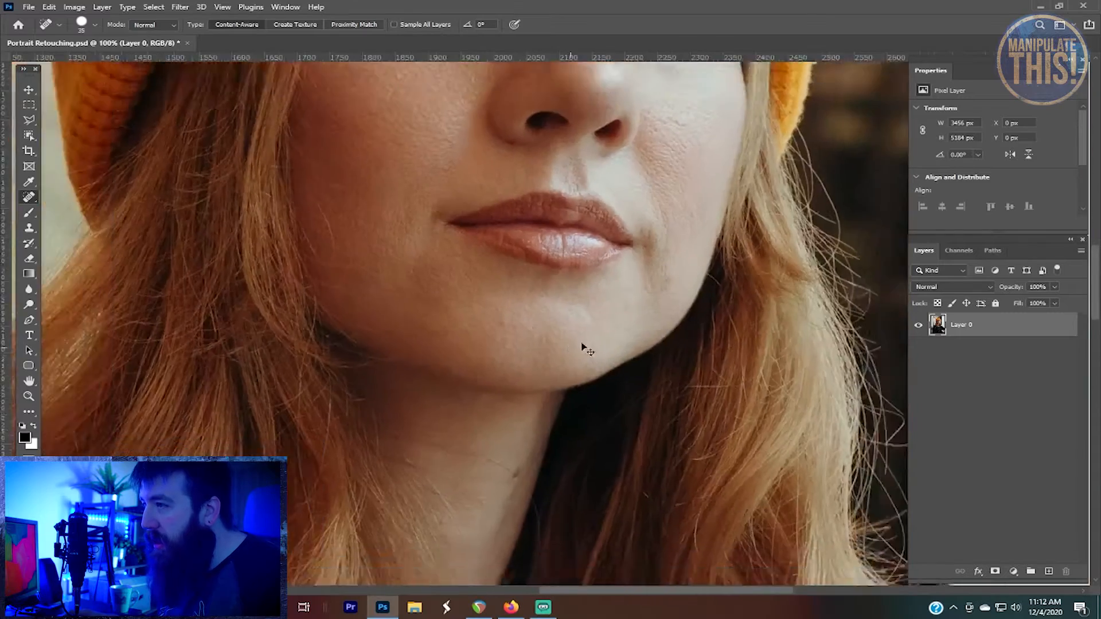
- Smooth the creases beneath the eye nearest the loose hair with Spot Healing Brush strokes along the lower eyelid
scroll(613, 292, up, 4)
key(ctrl+plus)
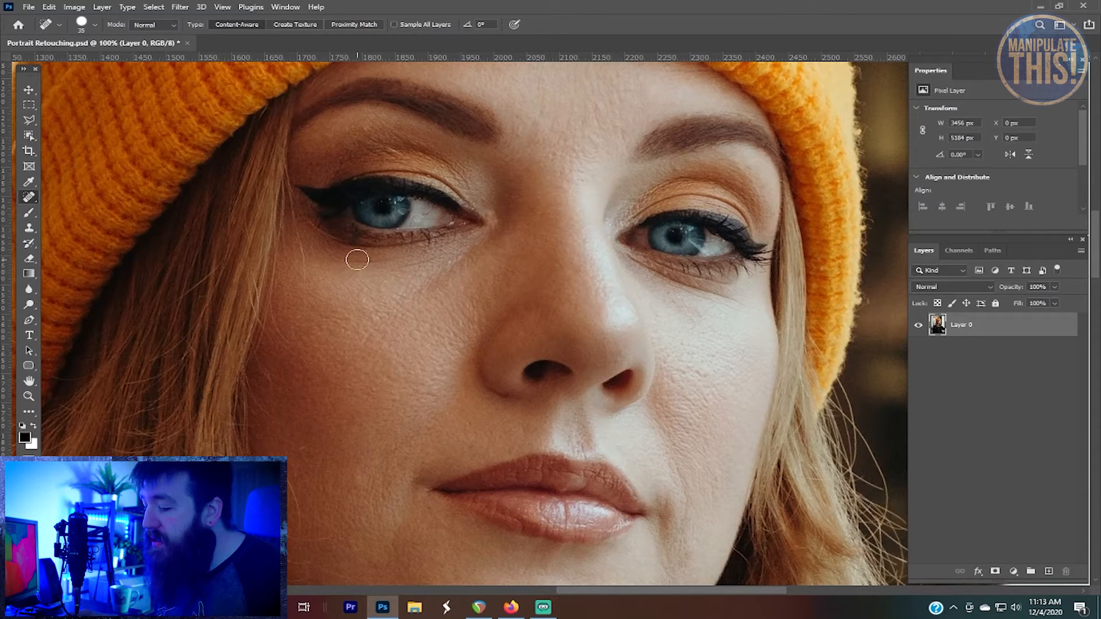
key(ctrl+plus)
scroll(363, 287, up, 3)
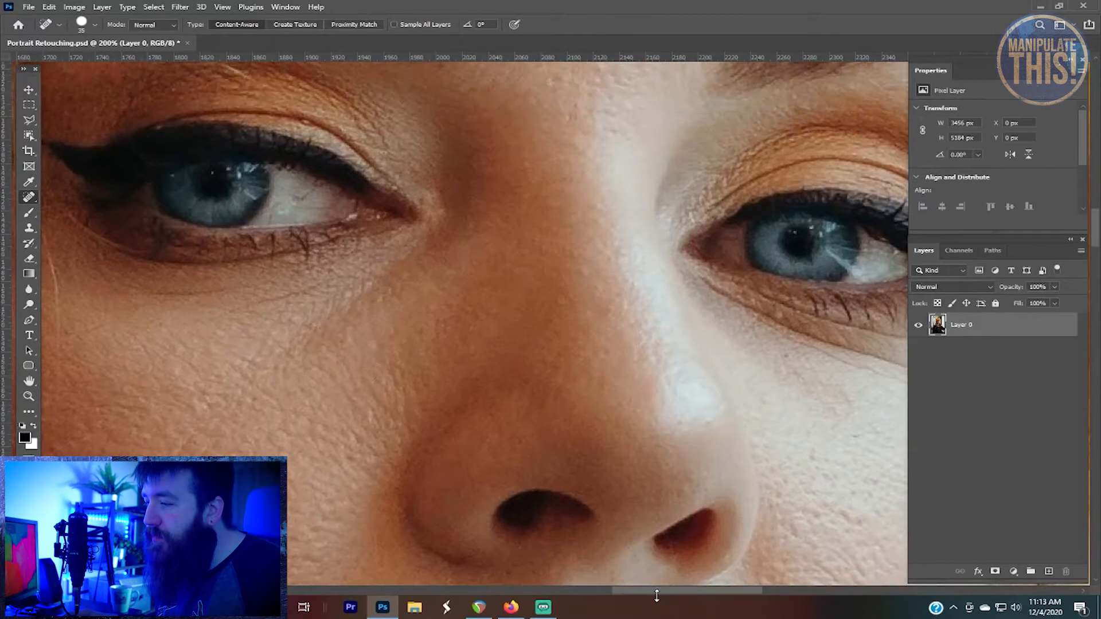
drag(653, 591, 614, 590)
key(ctrl+plus)
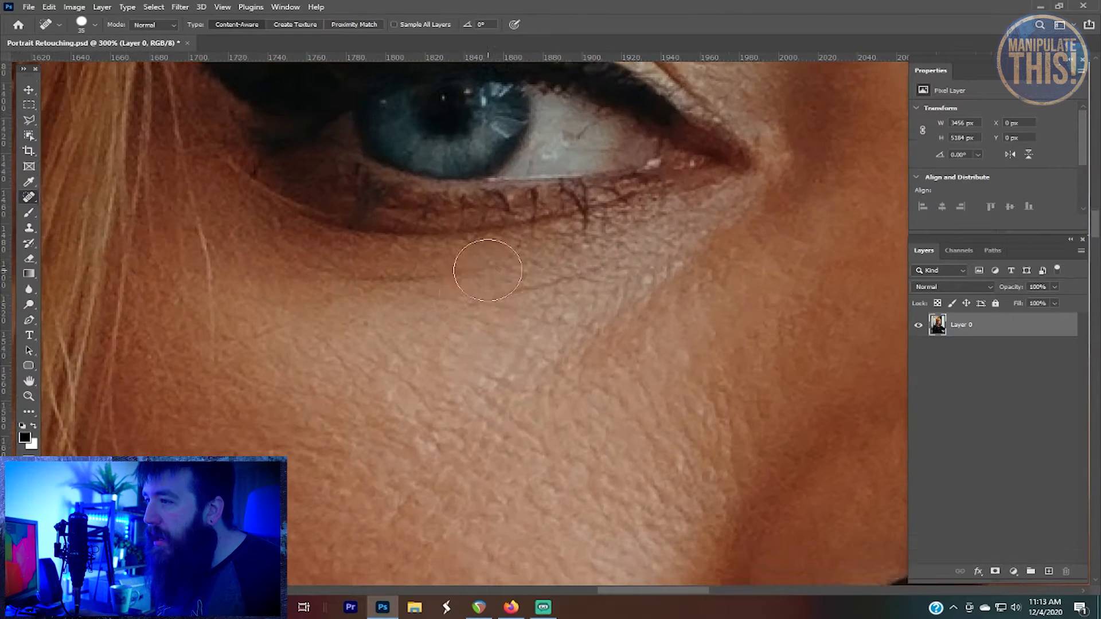
scroll(487, 270, up, 3)
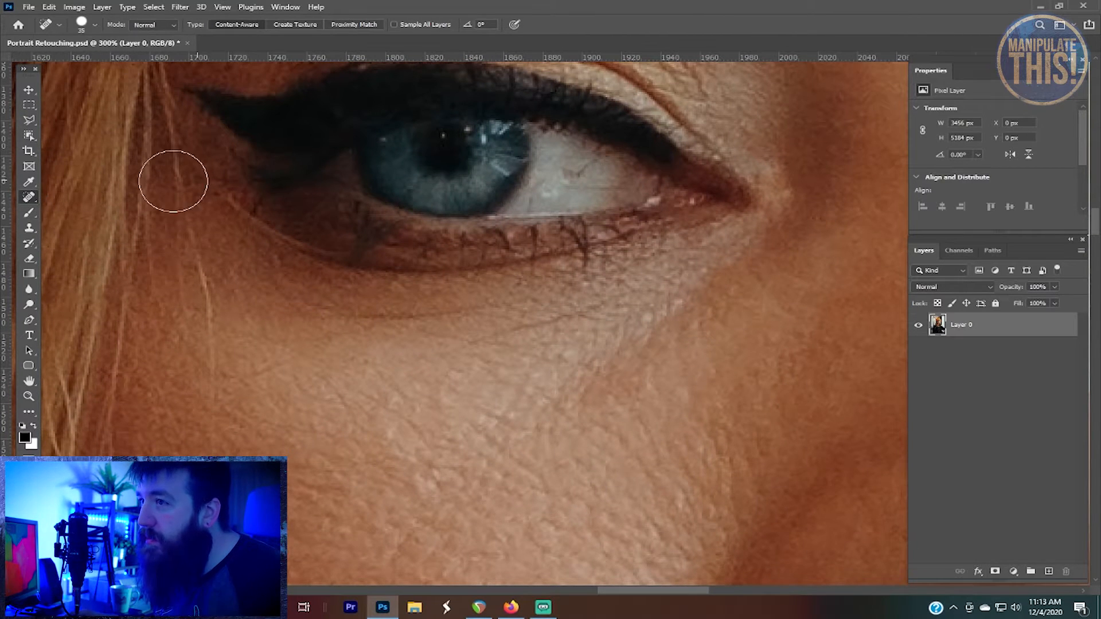
mouse_move(631, 308)
mouse_down()
mouse_move(455, 341)
mouse_move(471, 328)
mouse_move(279, 303)
mouse_up()
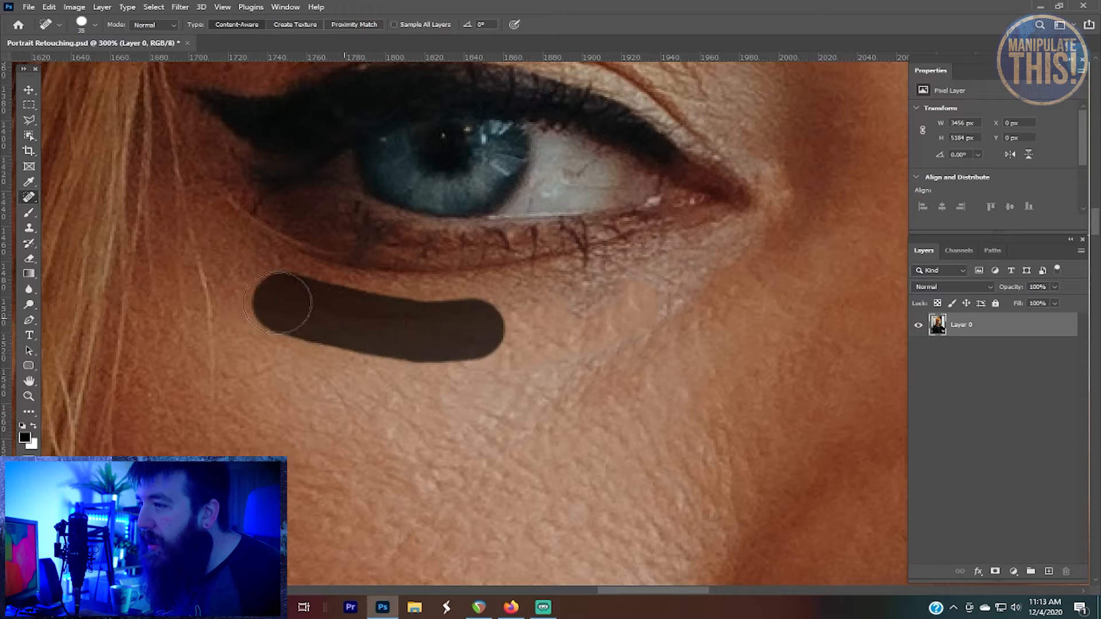
- Heal the long crease under the other eye, brushing from the outer cheek to the inner corner
scroll(545, 363, down, 4)
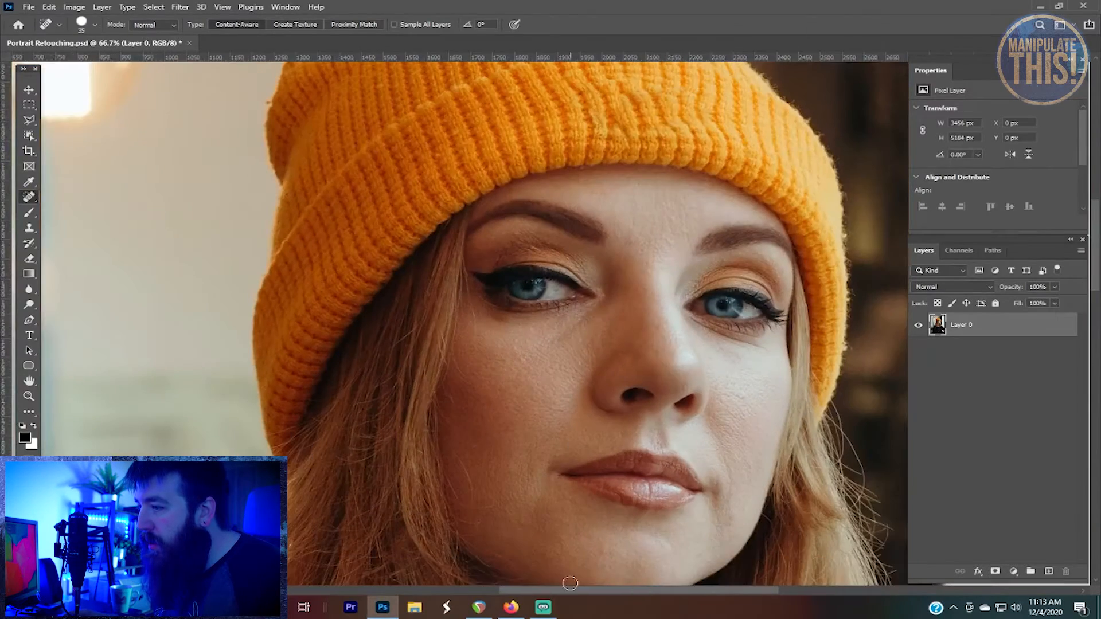
drag(573, 590, 642, 593)
key(ctrl+plus)
key(ctrl+plus)
key(ctrl+plus)
key(ctrl+plus)
drag(744, 592, 706, 593)
scroll(703, 507, down, 3)
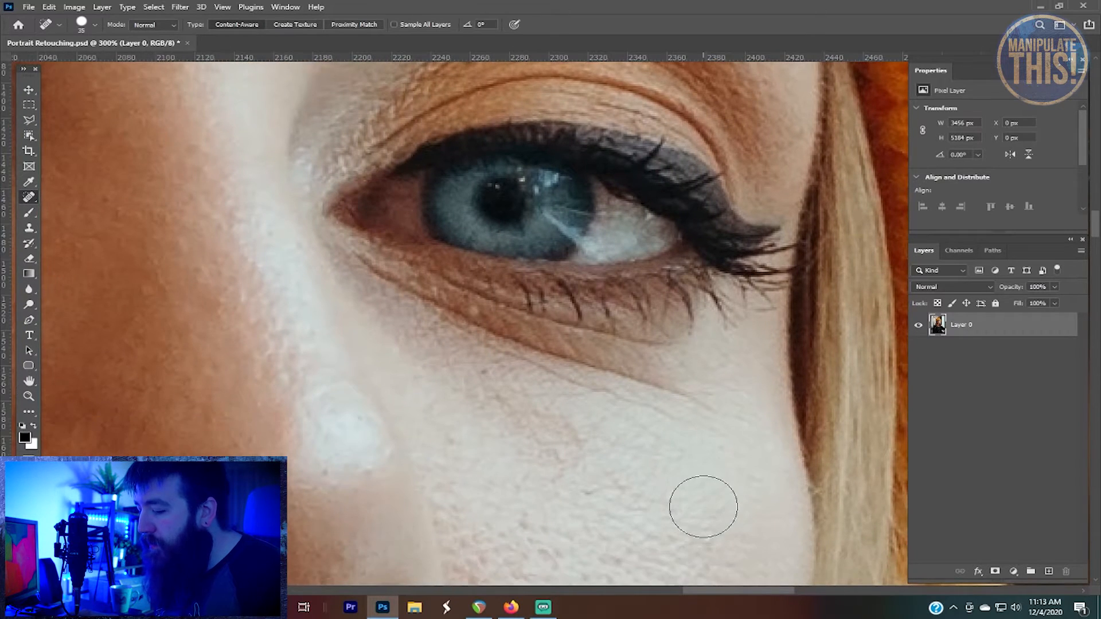
key(bracketleft)
key(bracketleft)
key(bracketleft)
key(bracketleft)
key(bracketleft)
mouse_move(693, 380)
mouse_down()
mouse_move(453, 304)
mouse_move(426, 275)
mouse_move(345, 231)
mouse_up()
scroll(634, 300, down, 1)
scroll(636, 313, down, 4)
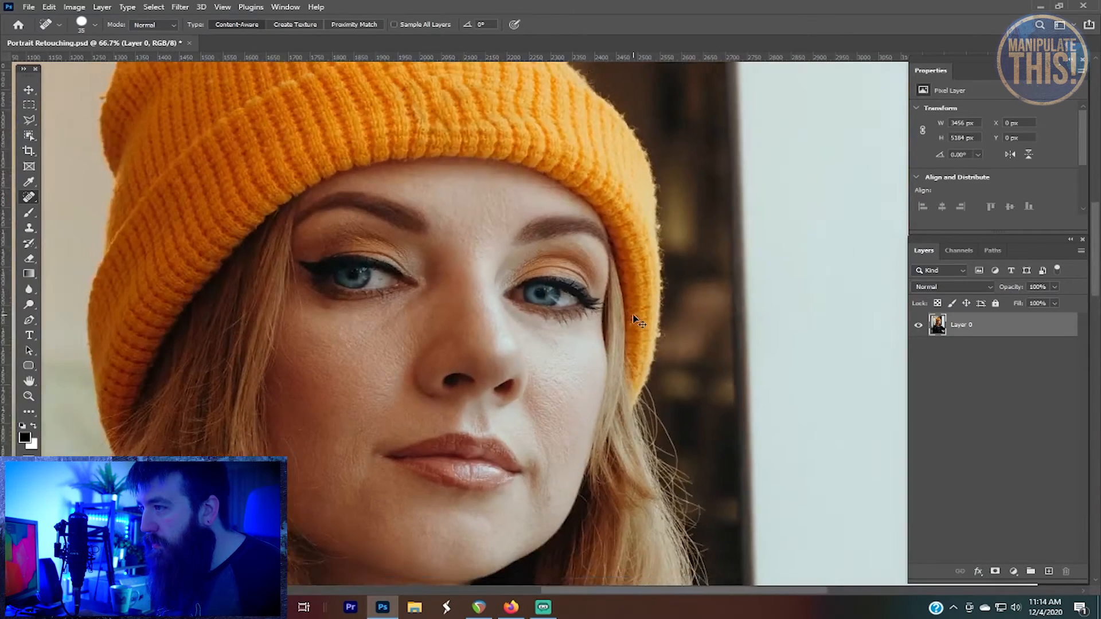
- Clean up the skin along that eye's lower lash line near the inner corner with a smaller healing brush, down to 15 px
scroll(634, 318, up, 1)
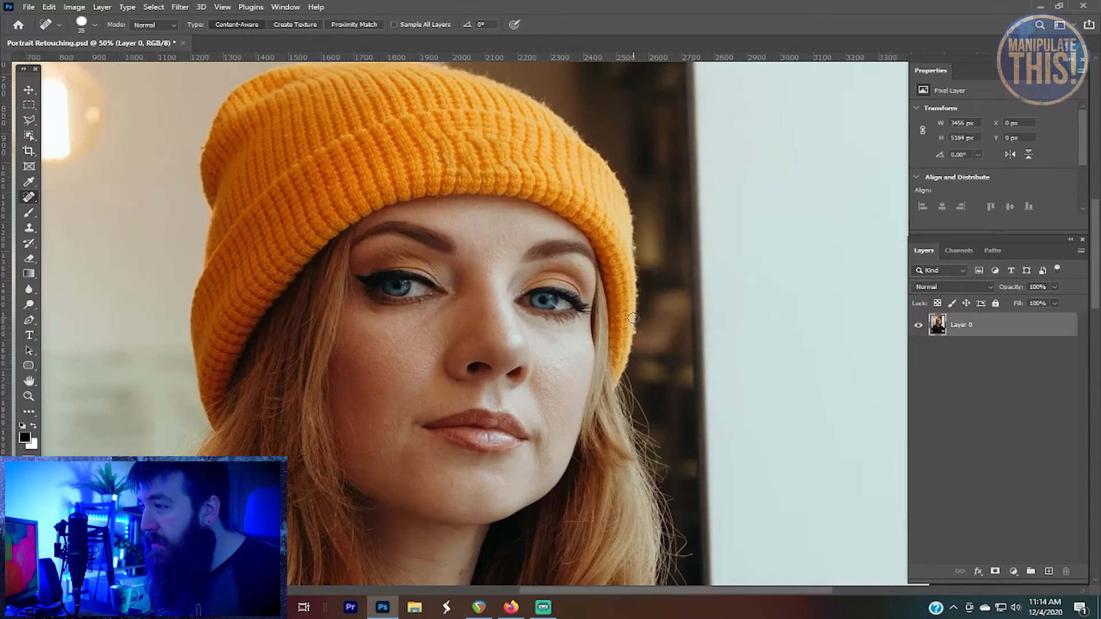
scroll(633, 318, up, 3)
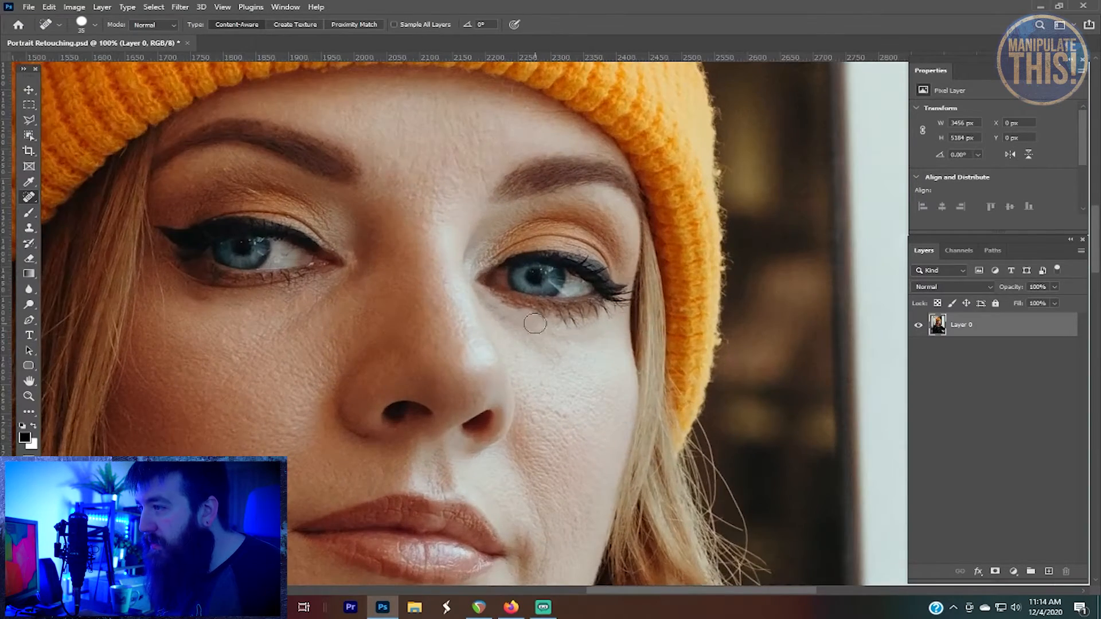
scroll(493, 315, up, 1)
key(bracketleft)
key(bracketleft)
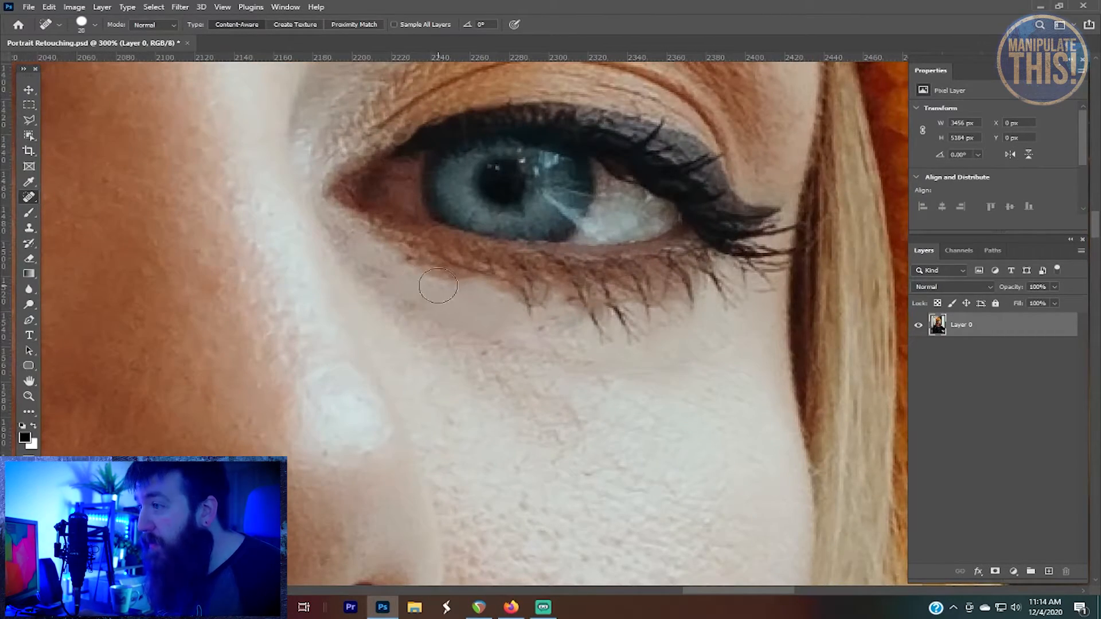
drag(462, 280, 401, 255)
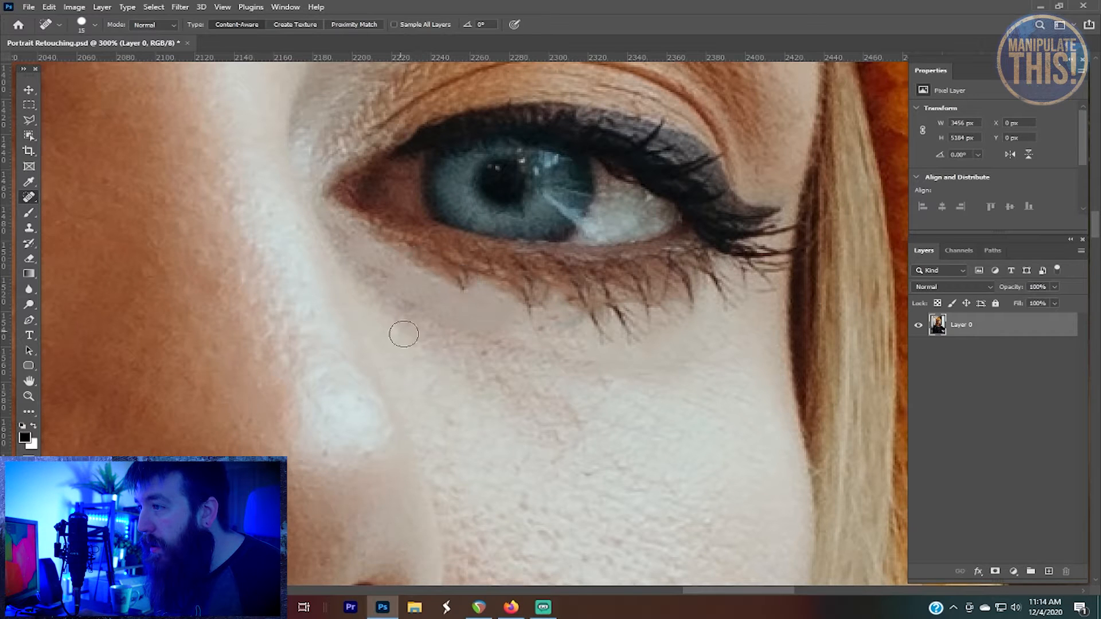
click(437, 275)
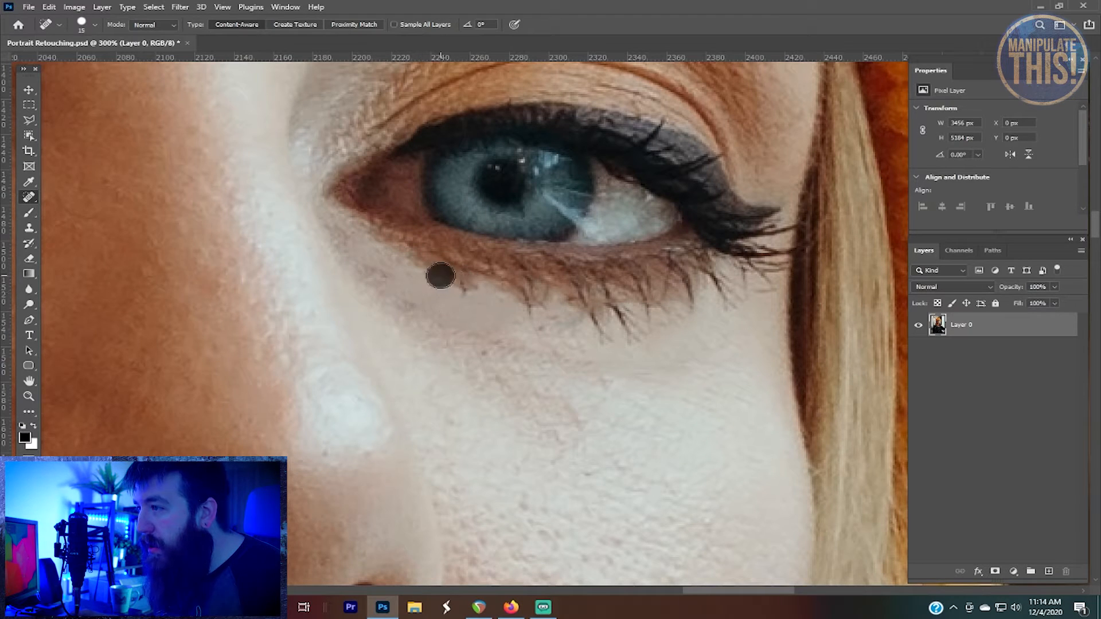
click(466, 283)
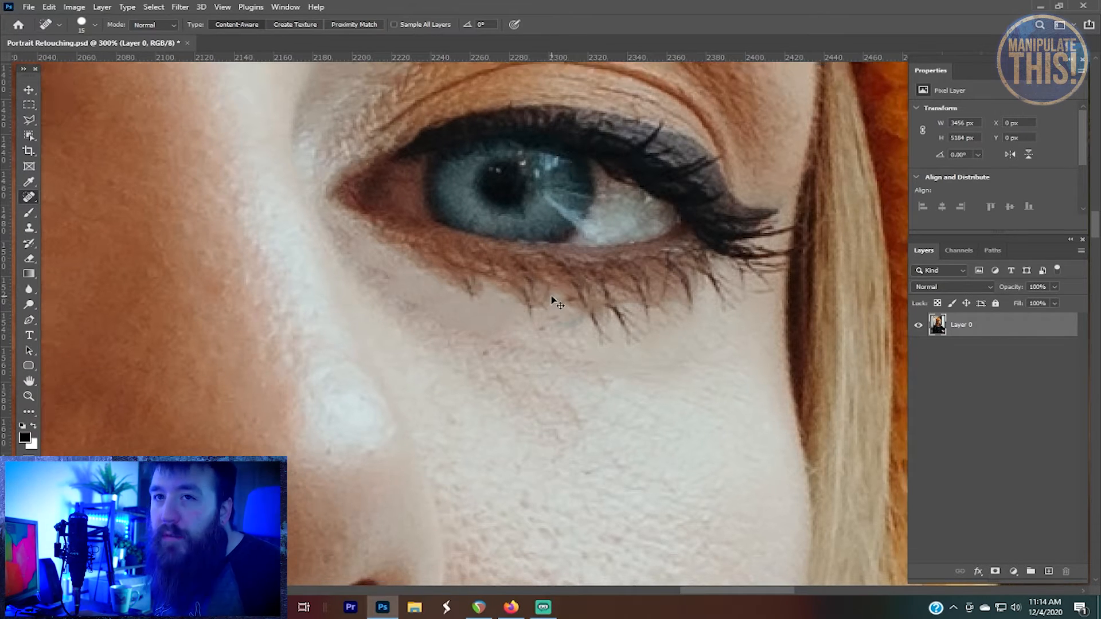
- Heal the remaining discoloured skin below the same eye using a slightly larger Spot Healing Brush
scroll(553, 295, down, 1)
scroll(551, 296, down, 2)
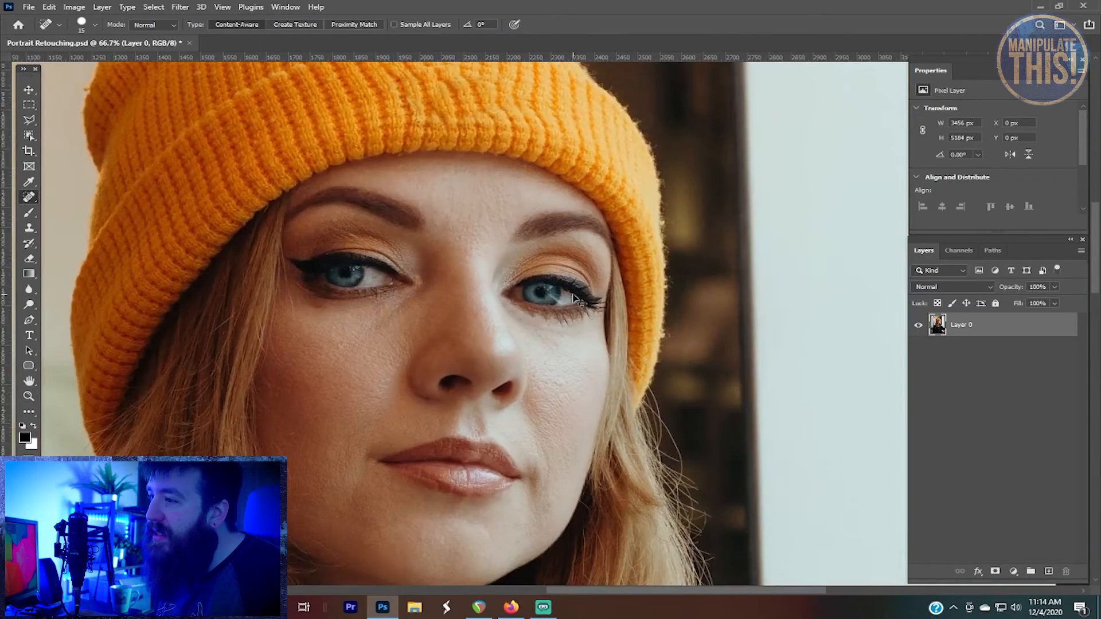
scroll(575, 297, up, 3)
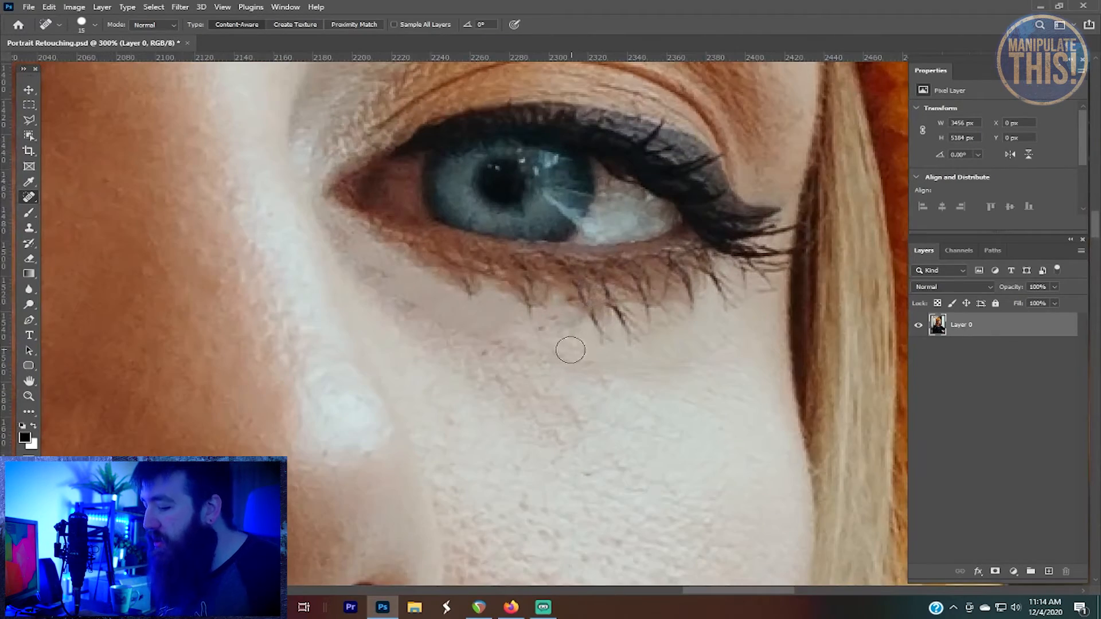
key(bracketright)
drag(596, 390, 398, 330)
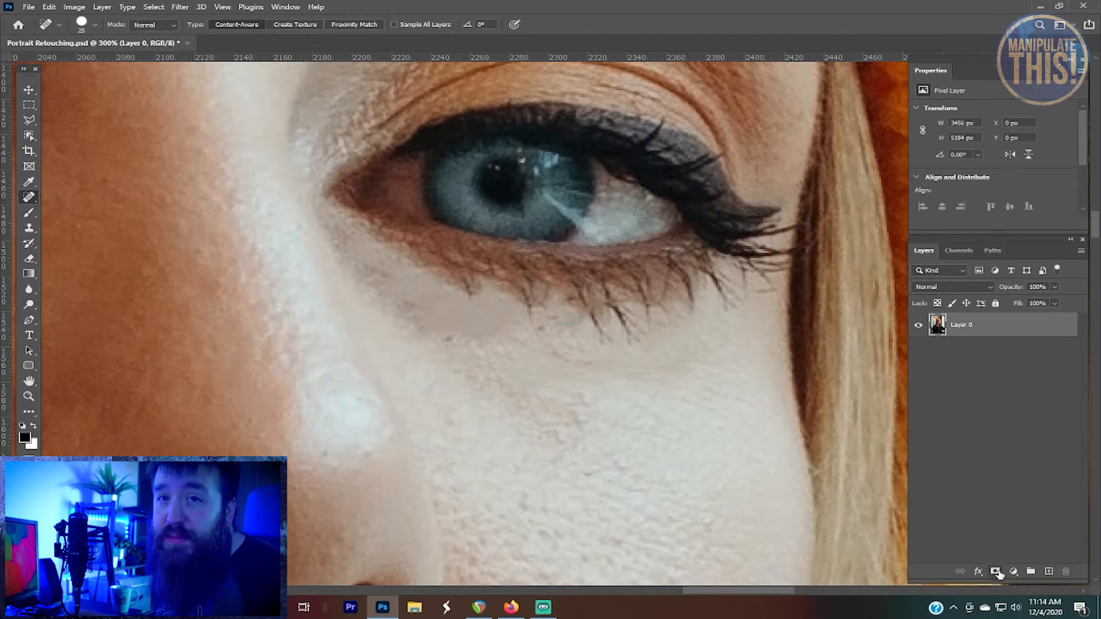
- Add a new layer above the portrait and prepare the Brush tool with black paint and a 2 px tip
click(1049, 572)
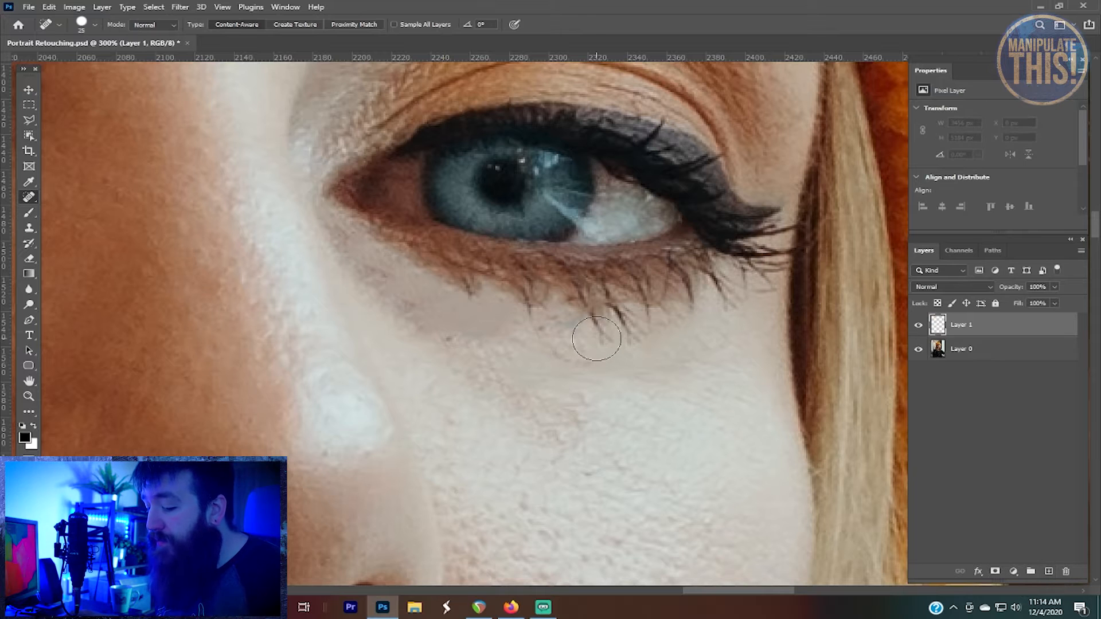
key(b)
right_click(526, 306)
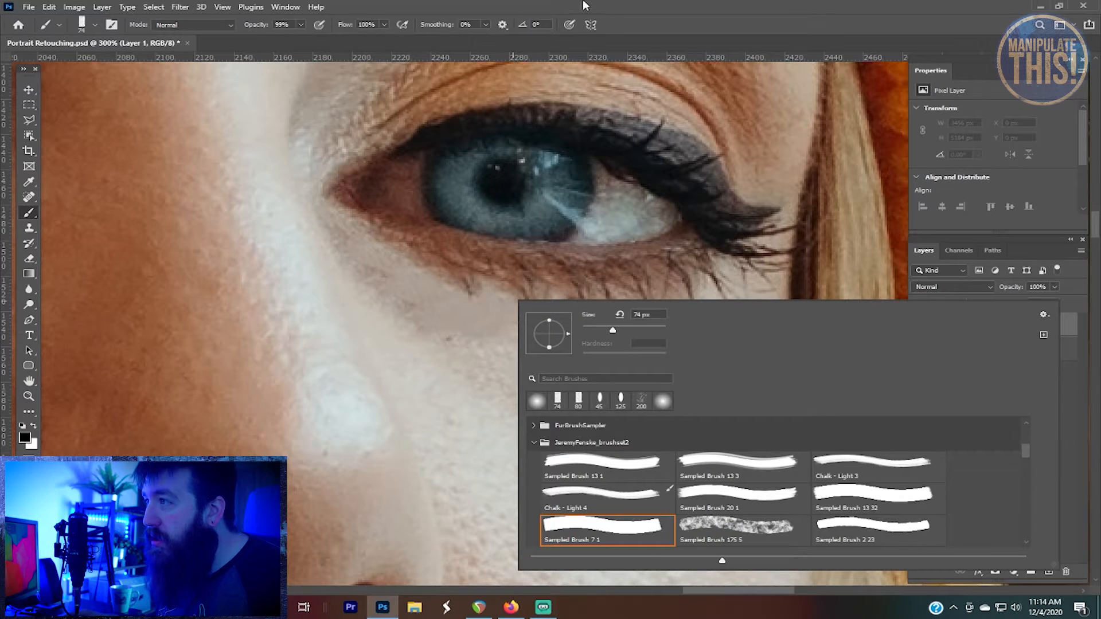
click(600, 2)
key(bracketleft)
key(bracketleft)
key(bracketleft)
key(bracketleft)
key(bracketleft)
key(bracketleft)
key(bracketleft)
key(bracketleft)
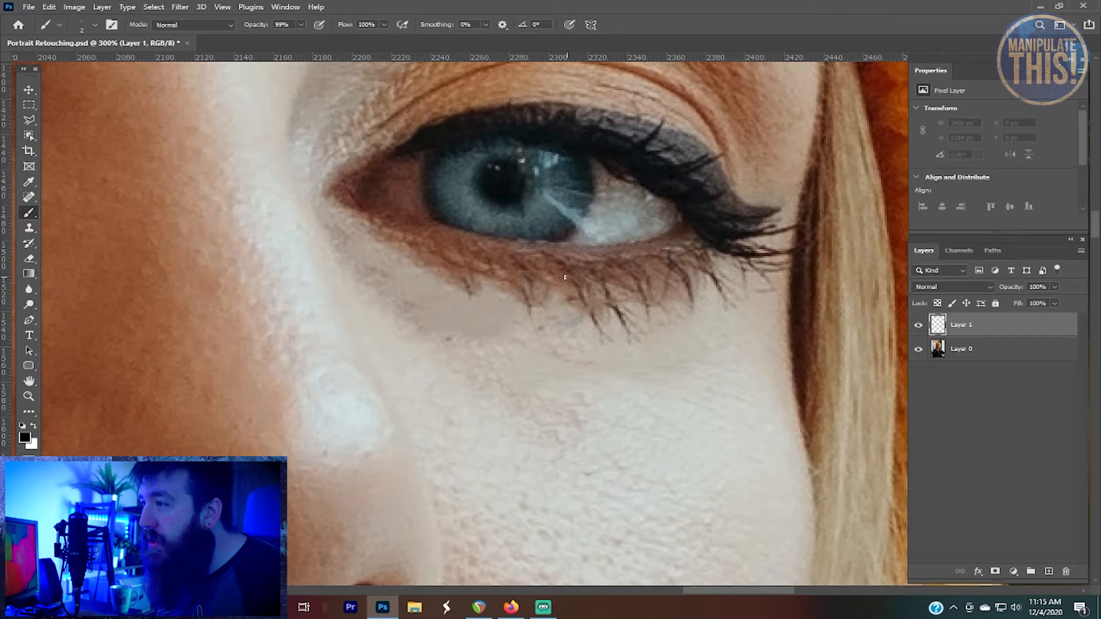
- Paint thin black lashes along the healed eye's lower lash line on the new layer, from inner to outer corner
drag(544, 266, 551, 315)
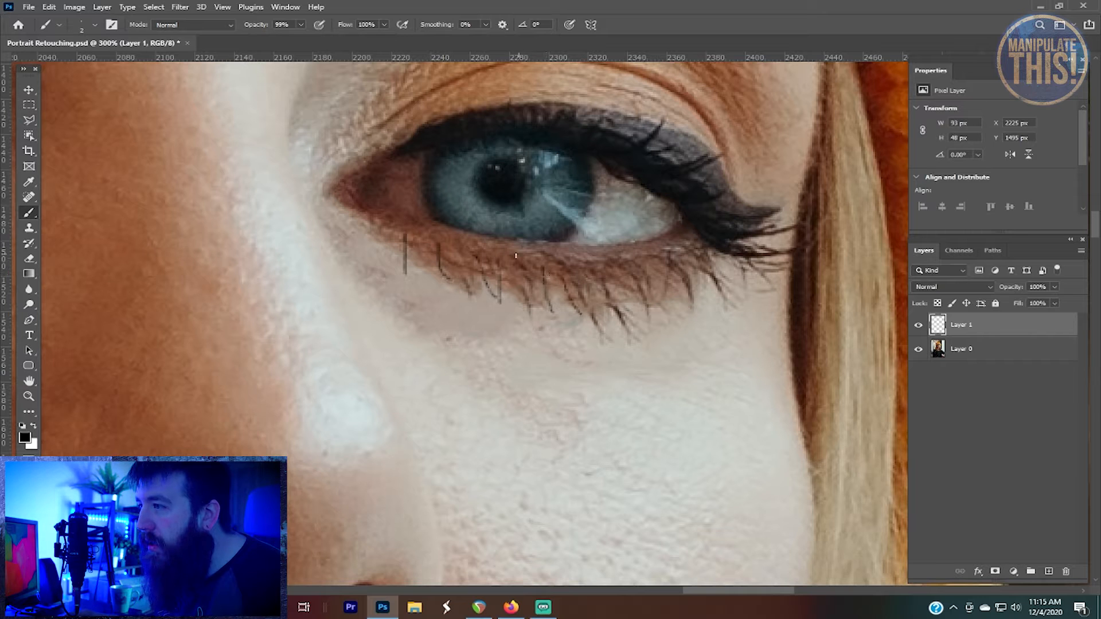
drag(642, 263, 671, 308)
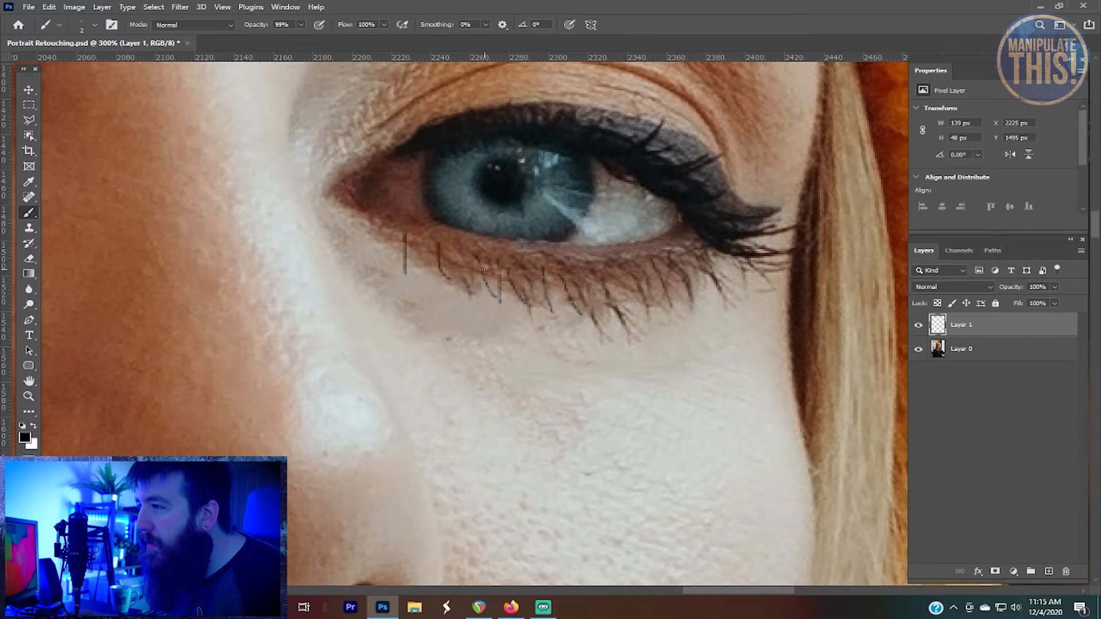
scroll(516, 319, down, 5)
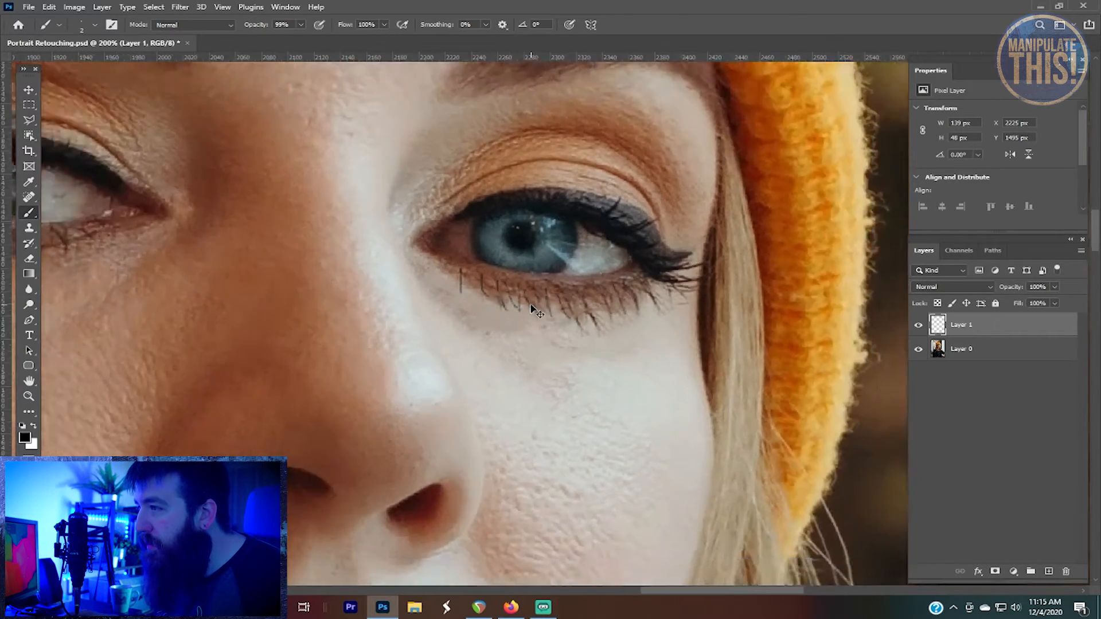
- Lower the painted lash layer's opacity to 51% and shift it slightly toward the eye's outer corner
click(964, 288)
click(964, 288)
click(1052, 288)
drag(1033, 302, 1022, 300)
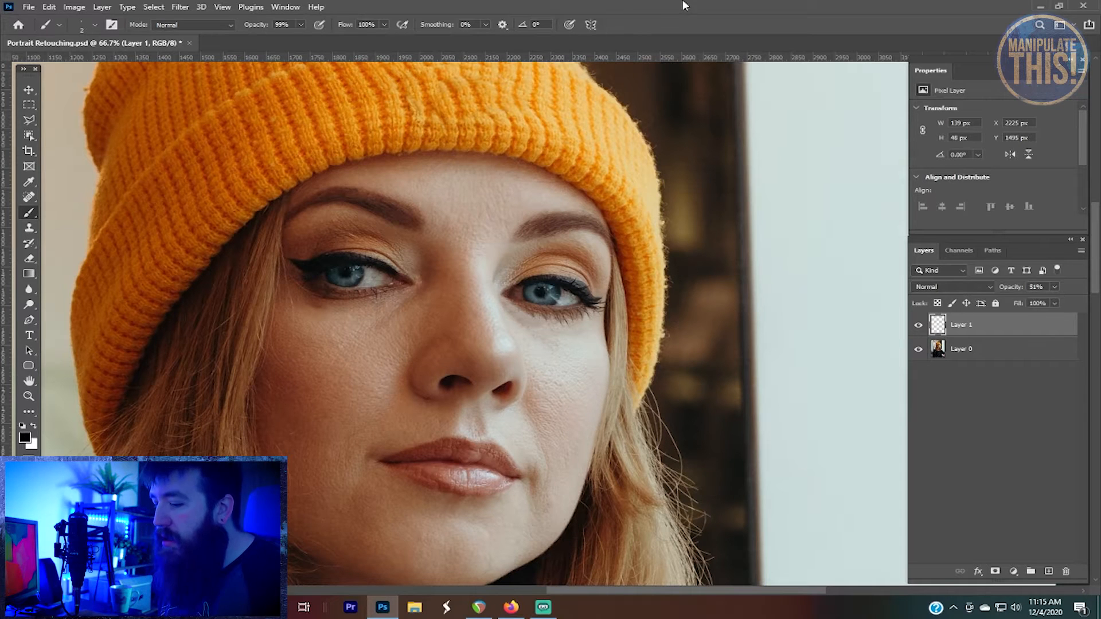
key(v)
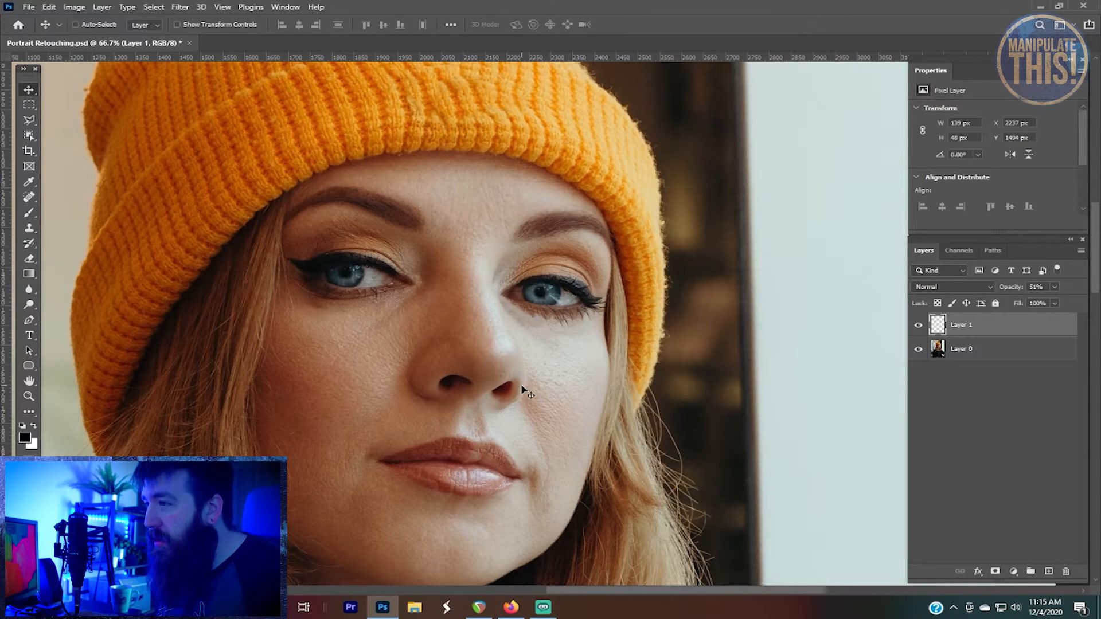
scroll(527, 393, down, 1)
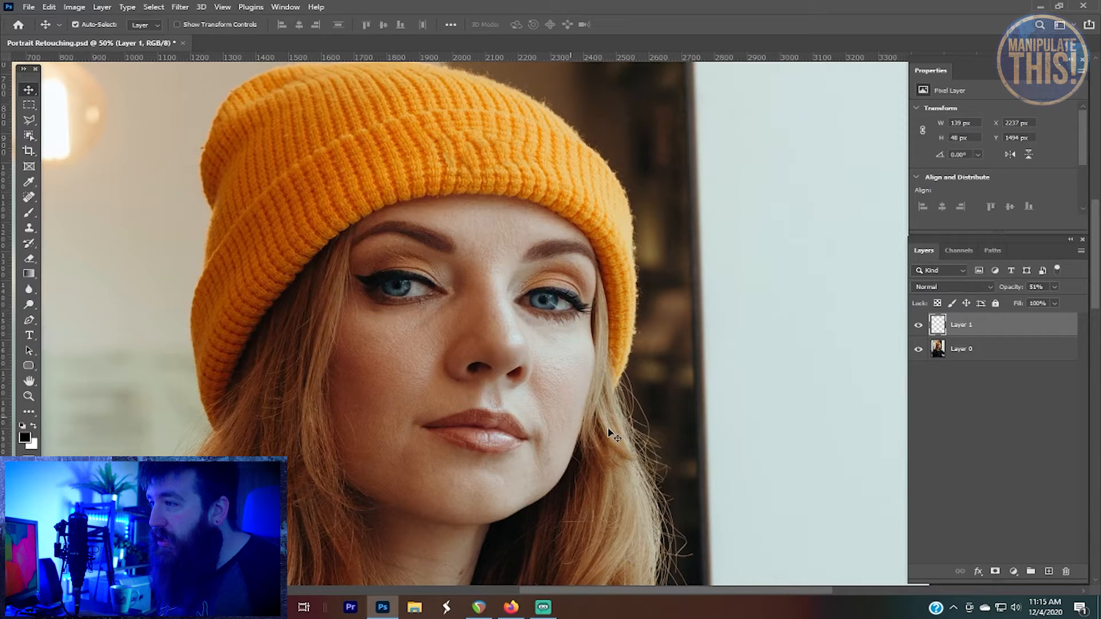
- Heal the creased skin below the other eye on the portrait layer with an enlarged Spot Healing Brush
click(981, 348)
scroll(560, 319, up, 3)
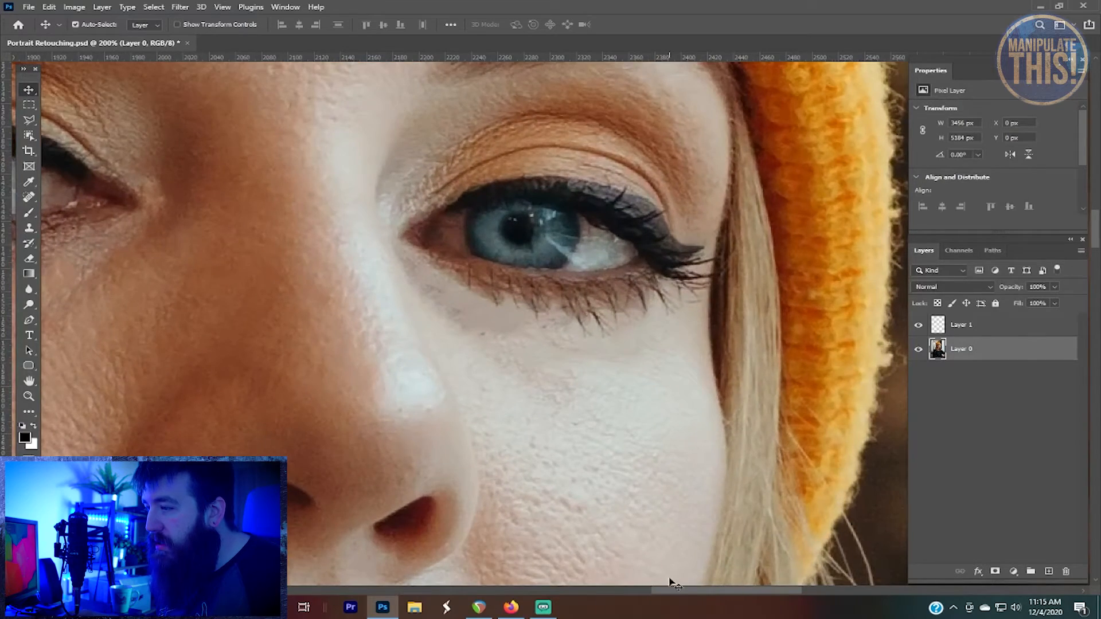
drag(670, 582, 570, 582)
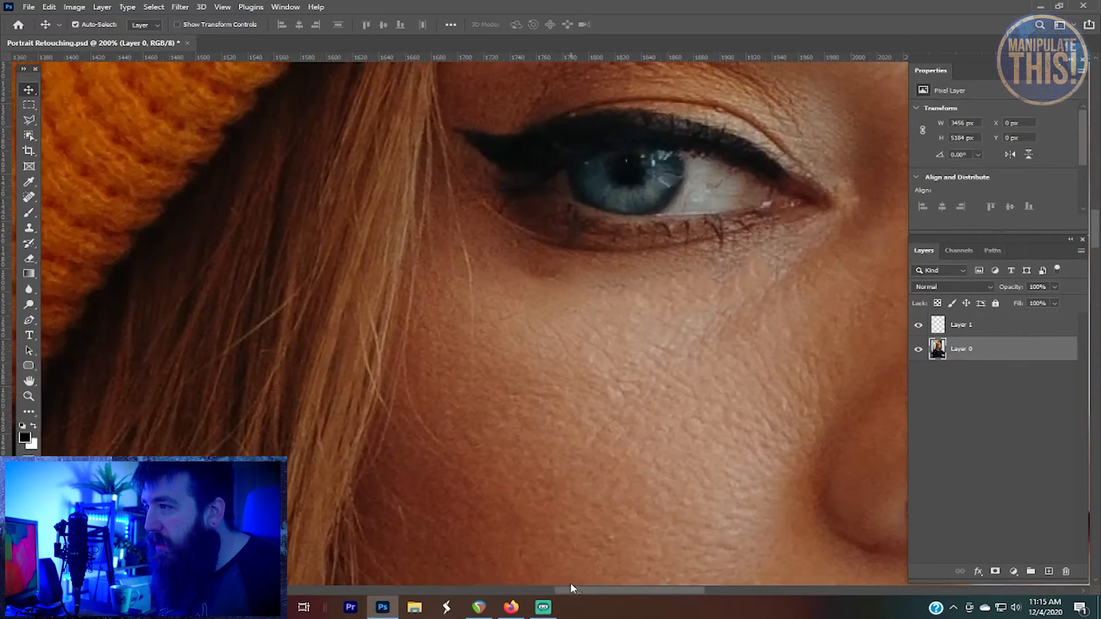
scroll(581, 321, up, 2)
key(b)
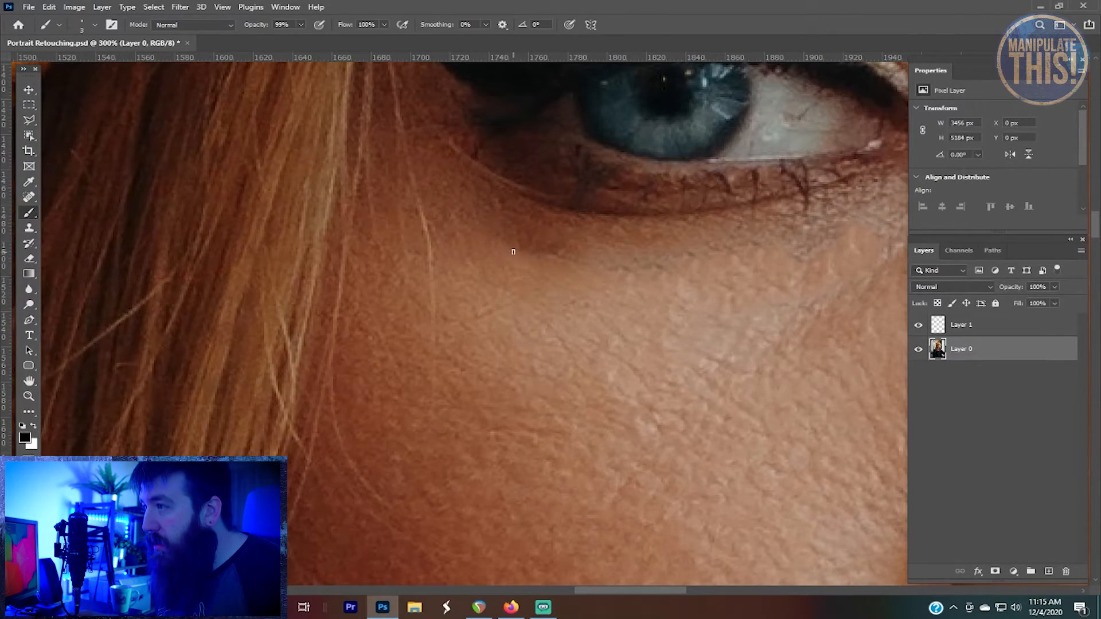
key(bracketright)
key(bracketright)
key(bracketright)
key(bracketright)
key(bracketright)
key(bracketright)
key(bracketright)
key(bracketright)
key(bracketright)
key(bracketright)
key(bracketright)
key(bracketright)
key(bracketright)
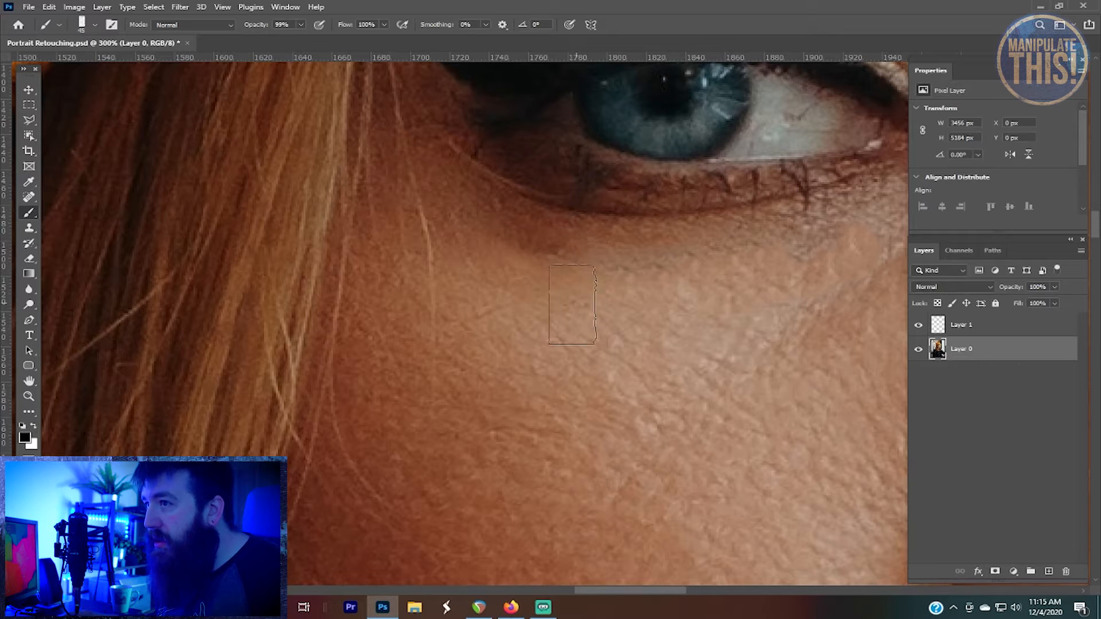
key(j)
drag(601, 263, 491, 263)
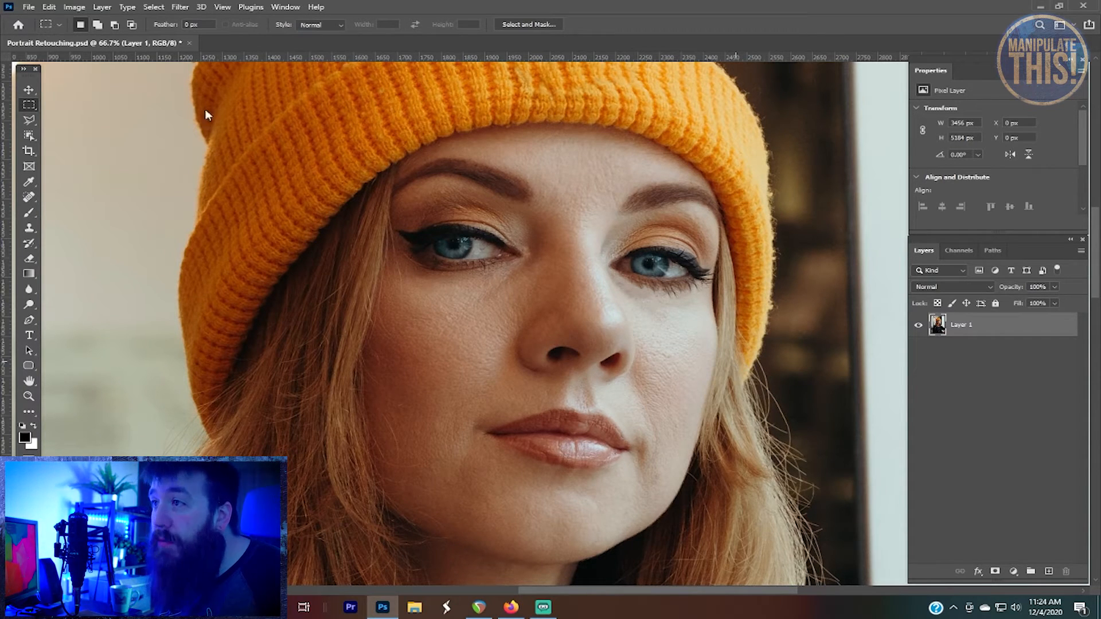
- Open the merged portrait layer in the Camera Raw filter and set the Temperature to -7
key(ctrl+shift+a)
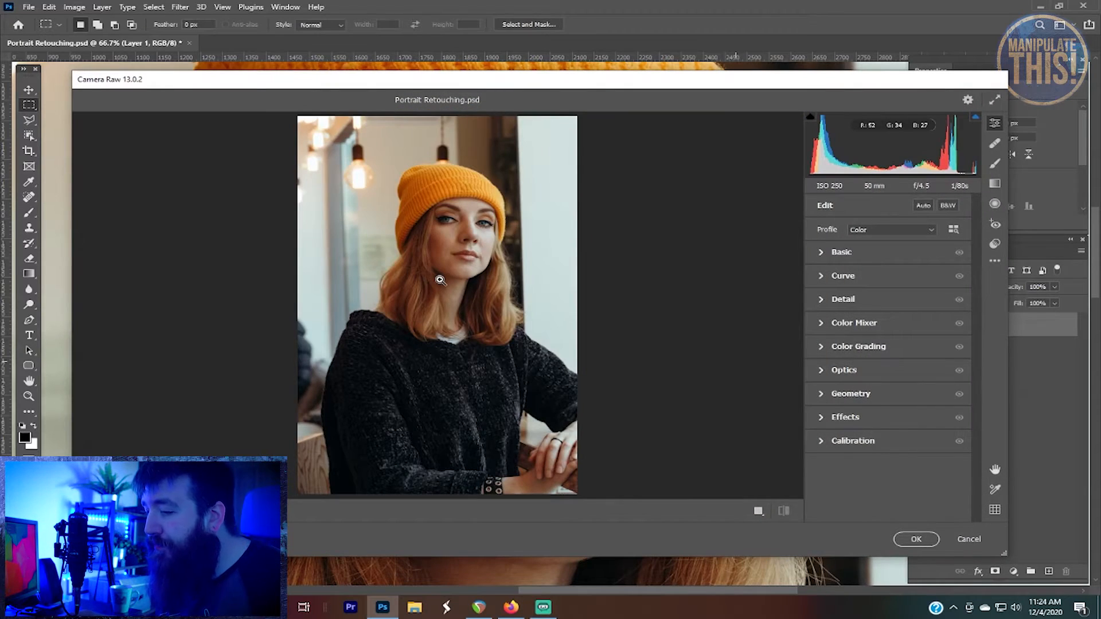
click(468, 240)
drag(552, 235, 463, 254)
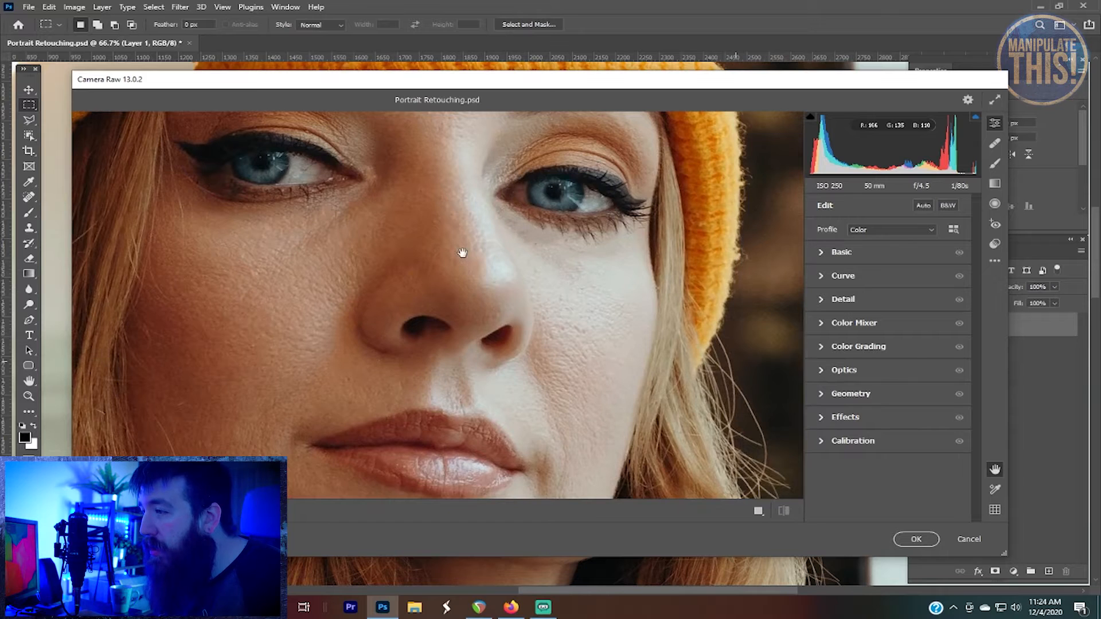
alt+click(463, 253)
drag(462, 251, 486, 251)
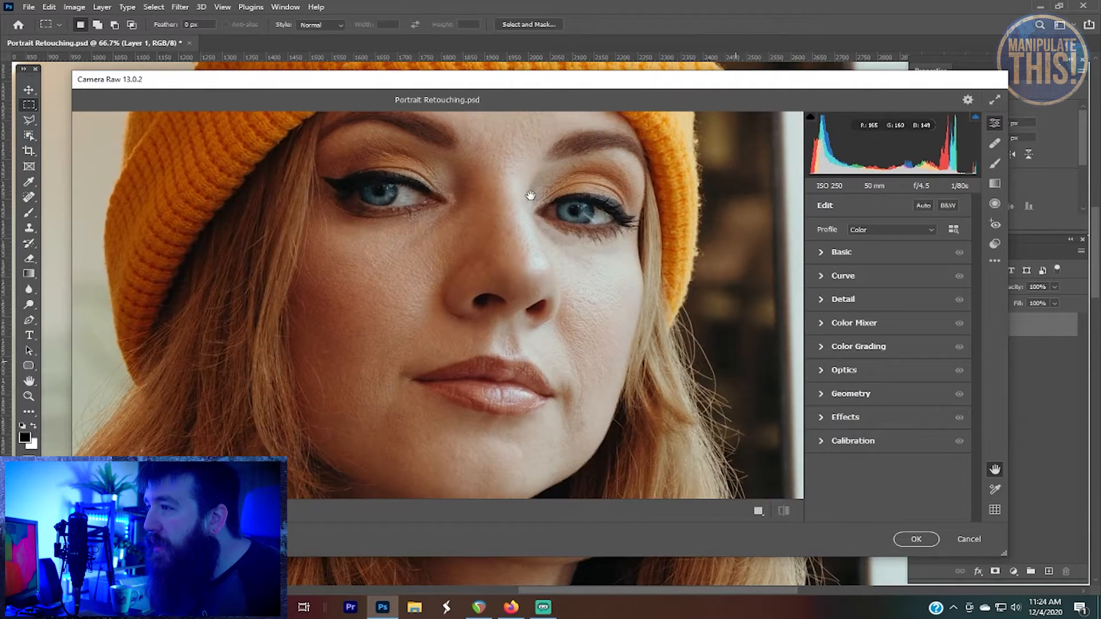
drag(530, 195, 553, 202)
click(820, 253)
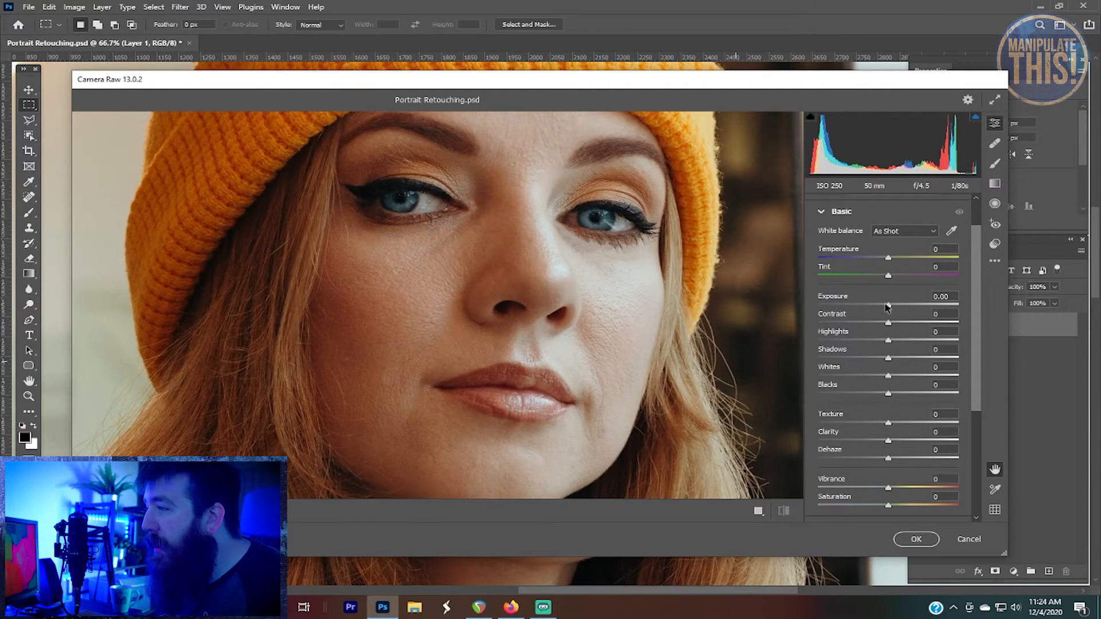
drag(887, 260, 882, 260)
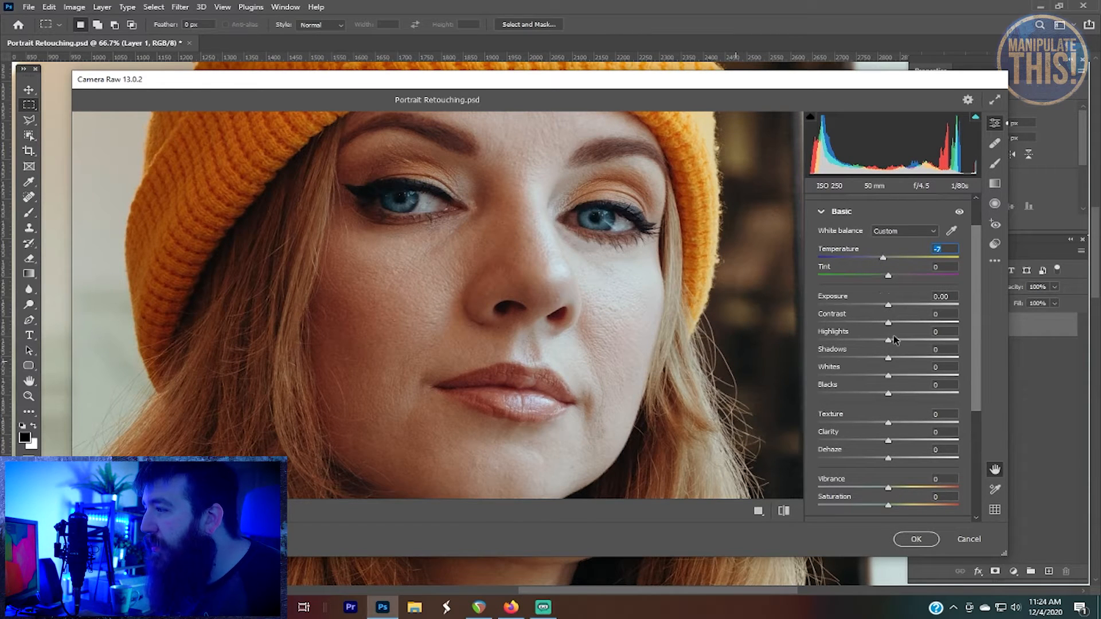
- Lower the Highlights to -50 and raise the Shadows to +54
drag(888, 340, 854, 340)
drag(915, 361, 927, 359)
drag(860, 339, 858, 337)
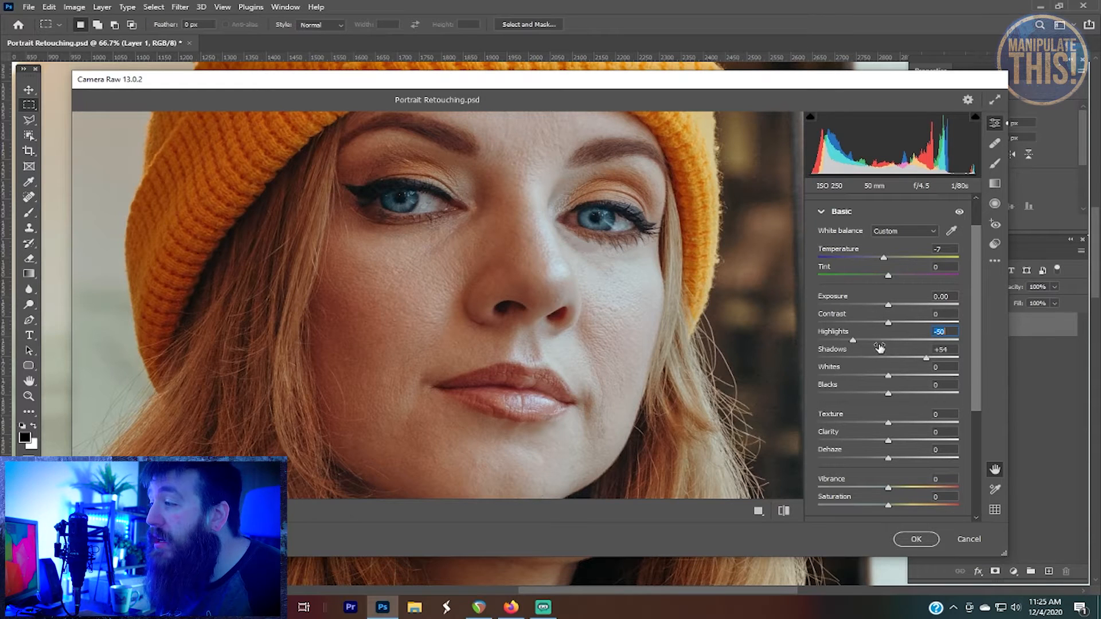
- Try out higher Contrast, Texture at +100 and Clarity at +92, resetting each value to 0
drag(892, 324, 913, 323)
double_click(913, 325)
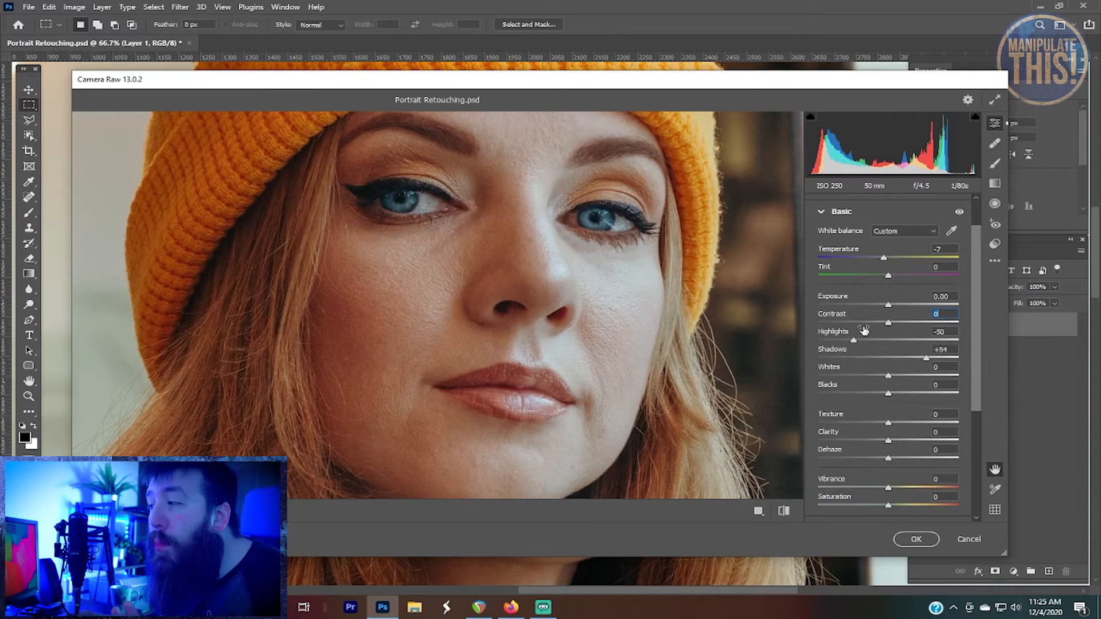
drag(981, 352, 980, 381)
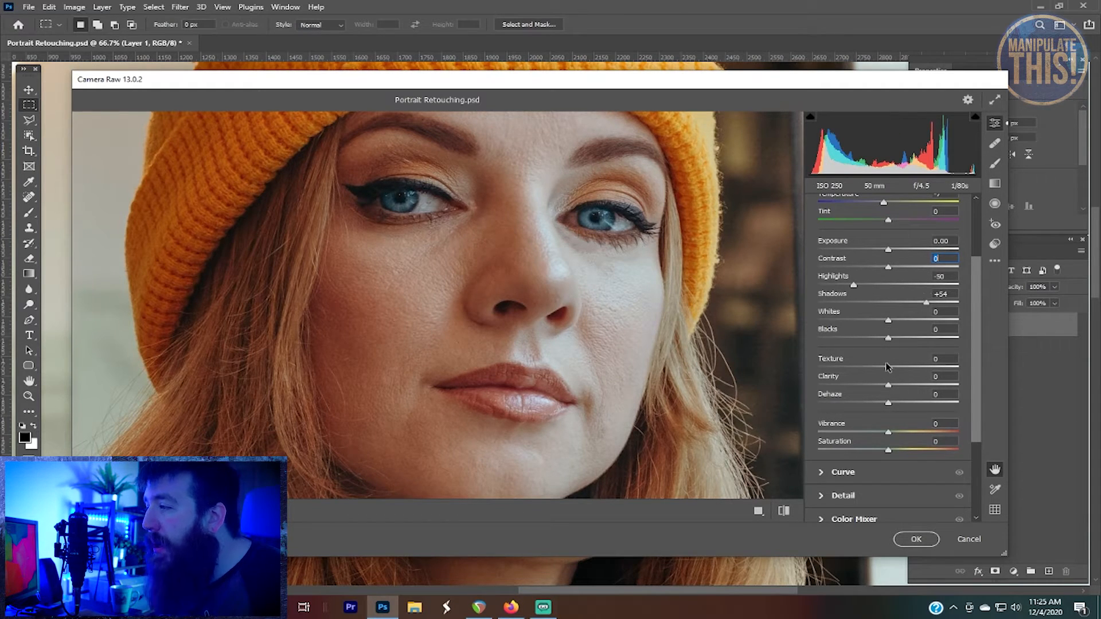
drag(890, 372, 983, 368)
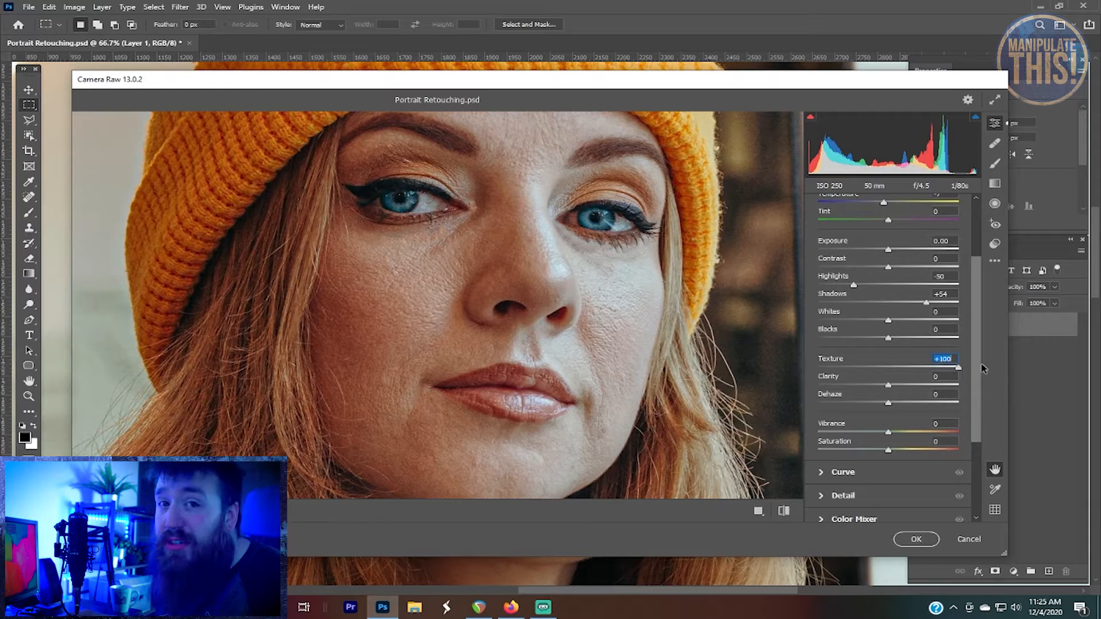
mouse_move(957, 368)
mouse_down()
mouse_move(889, 369)
mouse_move(952, 388)
mouse_up()
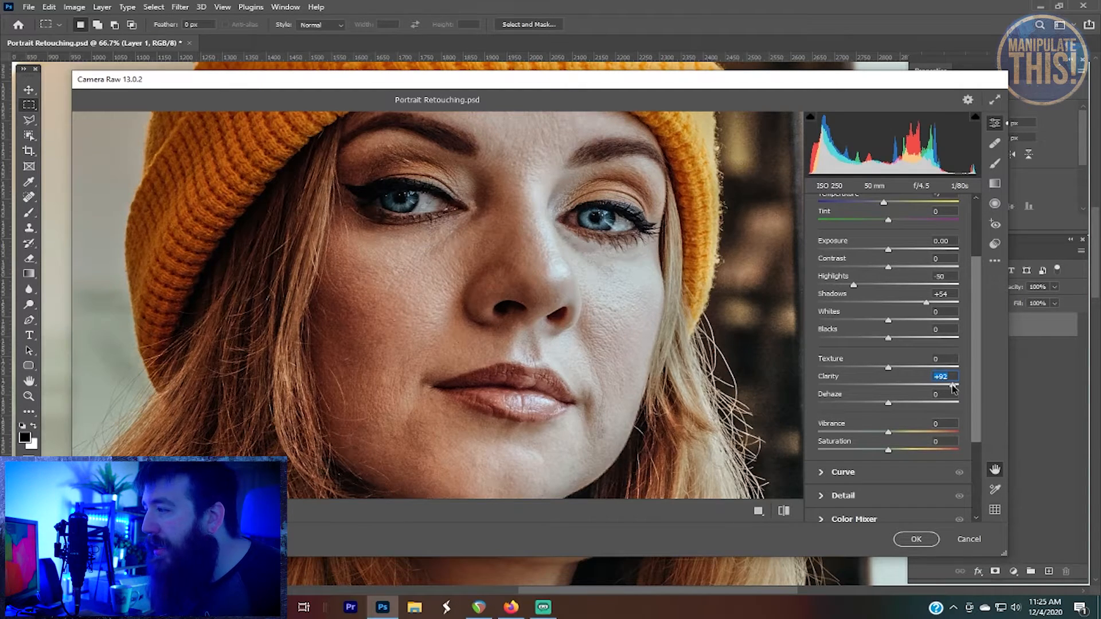
double_click(951, 385)
- Set the Vibrance to +28 and leave Dehaze at 0
drag(888, 402, 912, 434)
double_click(904, 404)
scroll(940, 411, down, 5)
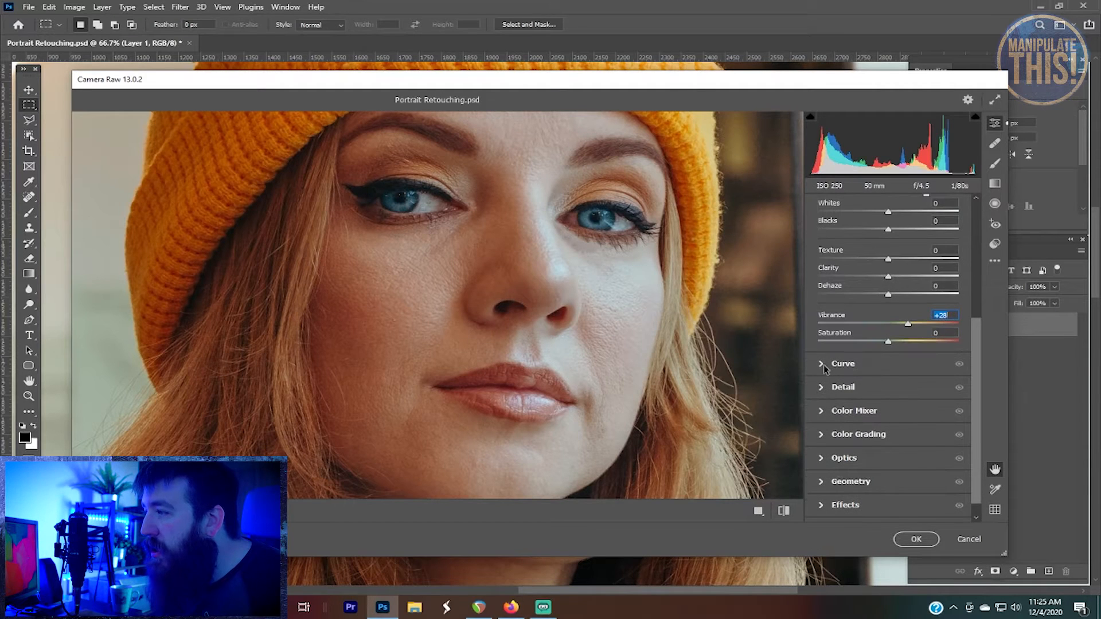
- Raise the curve's Darks to +40 and set Sharpening to 29
click(823, 365)
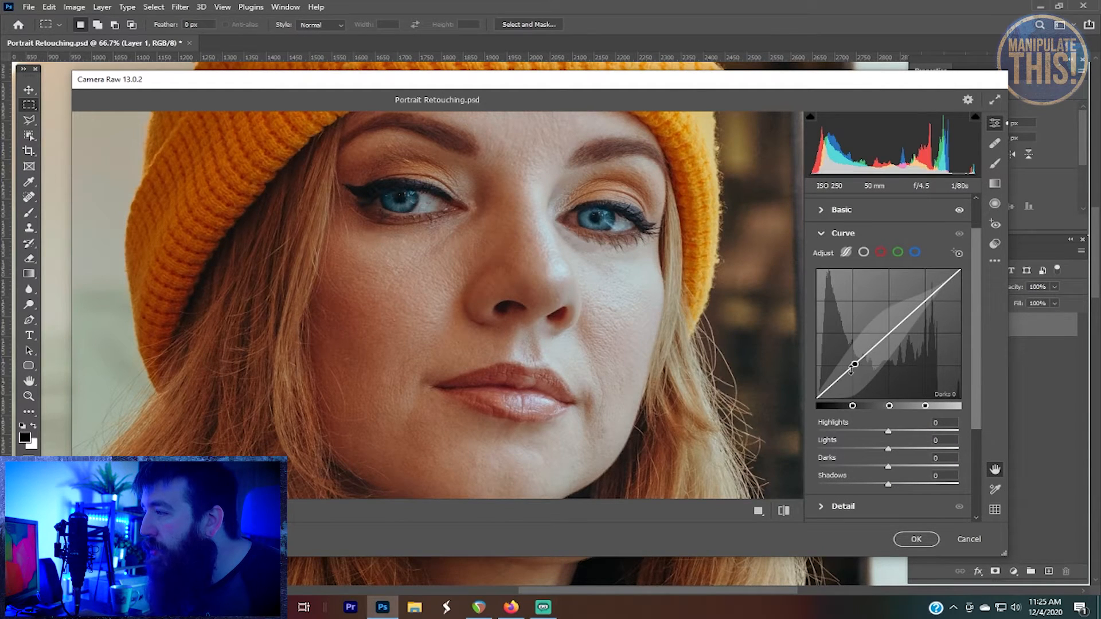
drag(850, 369, 853, 359)
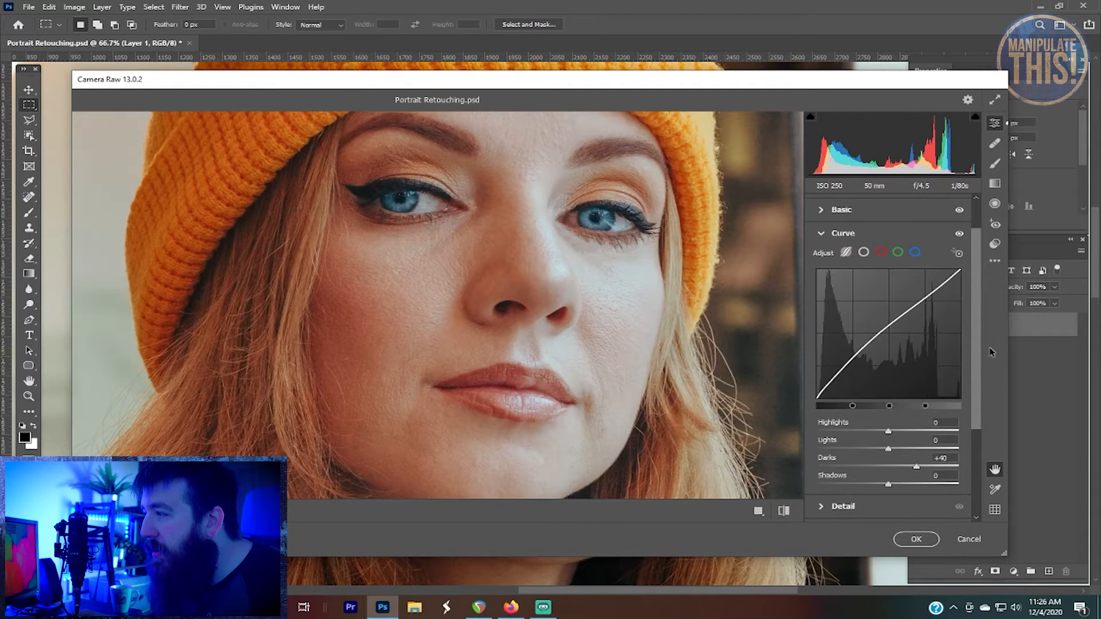
drag(974, 352, 978, 469)
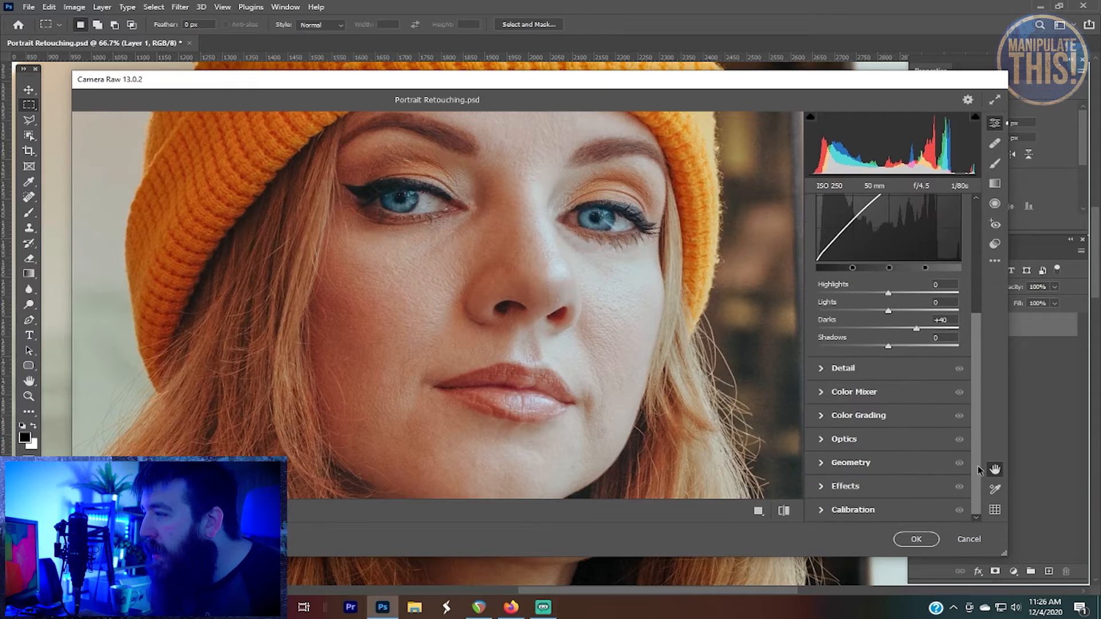
click(834, 368)
drag(821, 328, 849, 334)
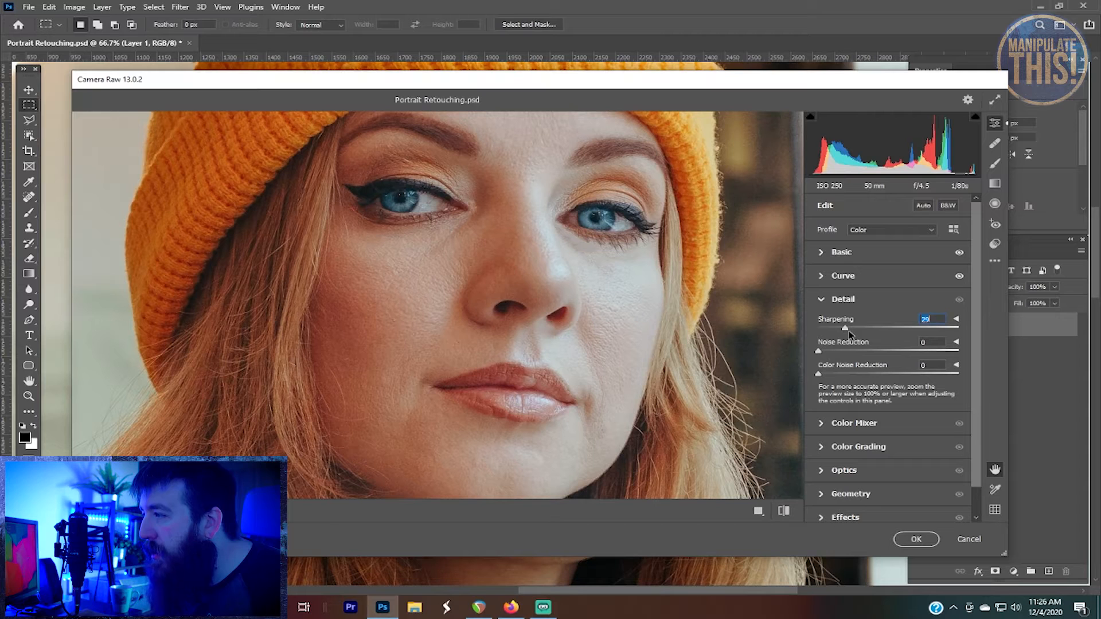
drag(978, 355, 974, 314)
- Paint a local brush adjustment over both eyes with brush size 3 and Exposure +1.85
drag(606, 251, 610, 309)
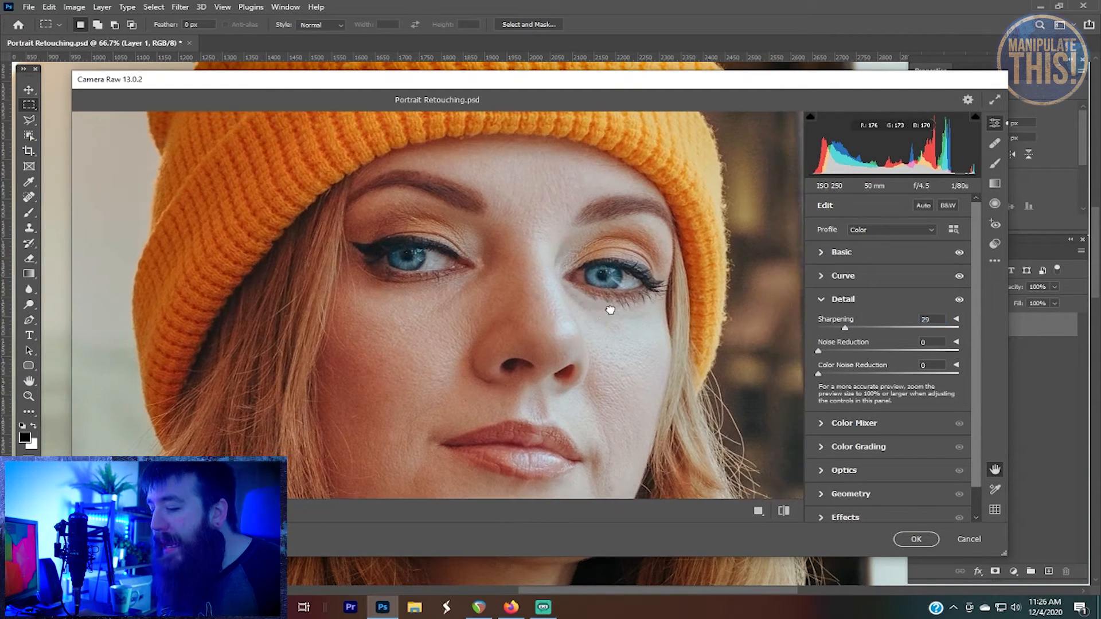
scroll(611, 309, down, 1)
scroll(611, 309, down, 1)
drag(594, 332, 586, 280)
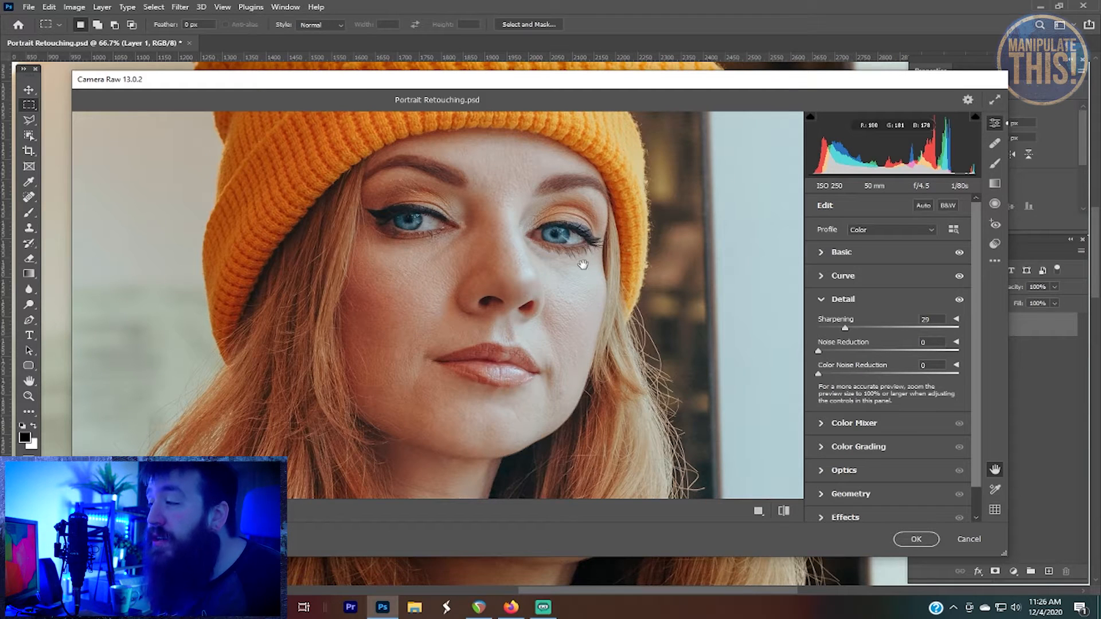
drag(582, 265, 600, 311)
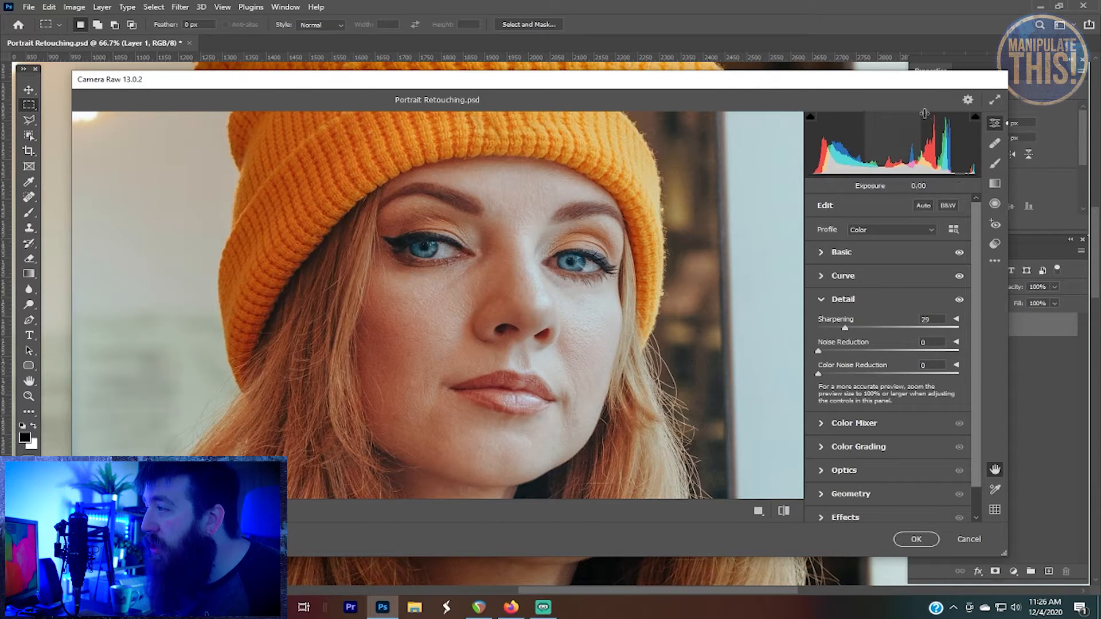
click(996, 164)
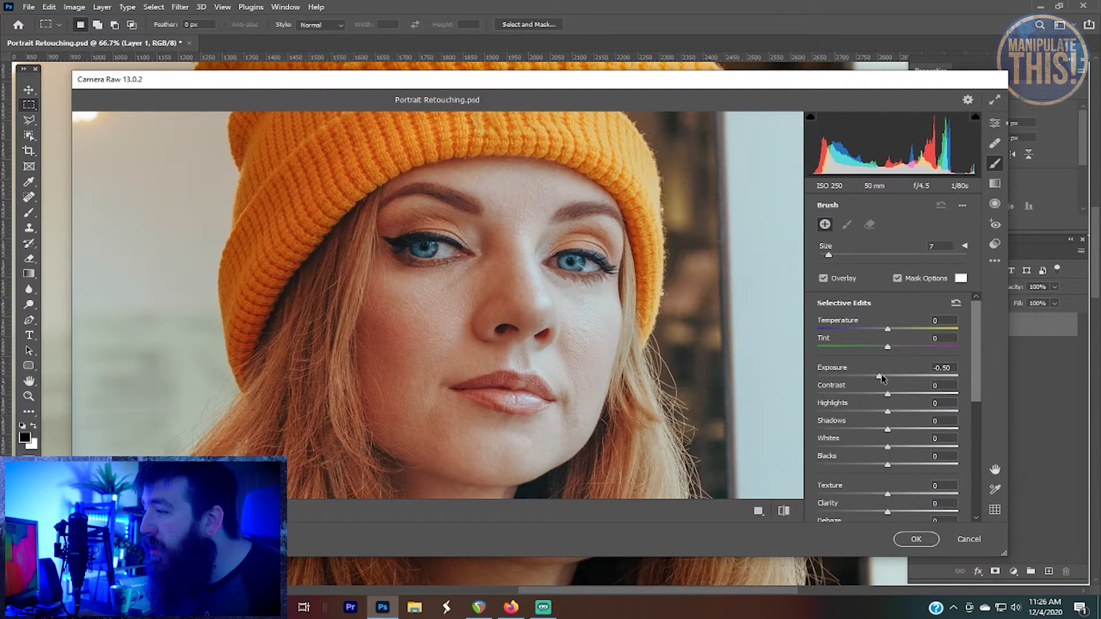
mouse_move(975, 367)
mouse_down()
mouse_move(974, 431)
mouse_move(975, 364)
mouse_up()
drag(889, 380, 918, 382)
key(bracketleft)
key(bracketleft)
key(bracketleft)
key(bracketleft)
drag(449, 252, 404, 249)
drag(598, 263, 553, 265)
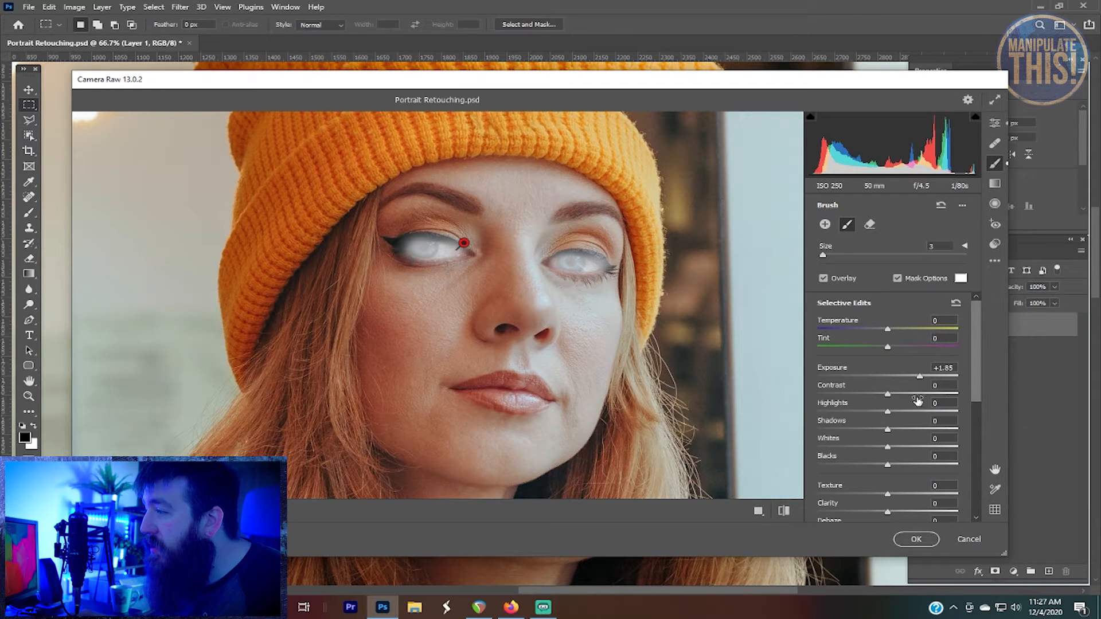
- Hide the white mask over the eyes and set the eye adjustment's Exposure to +0.20
double_click(919, 376)
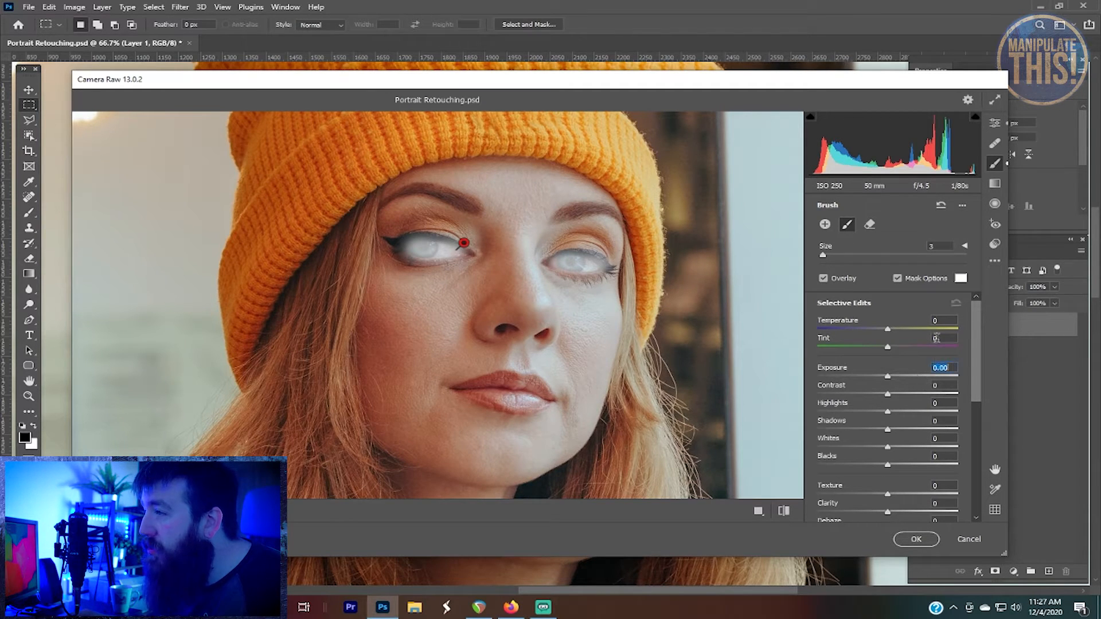
click(897, 278)
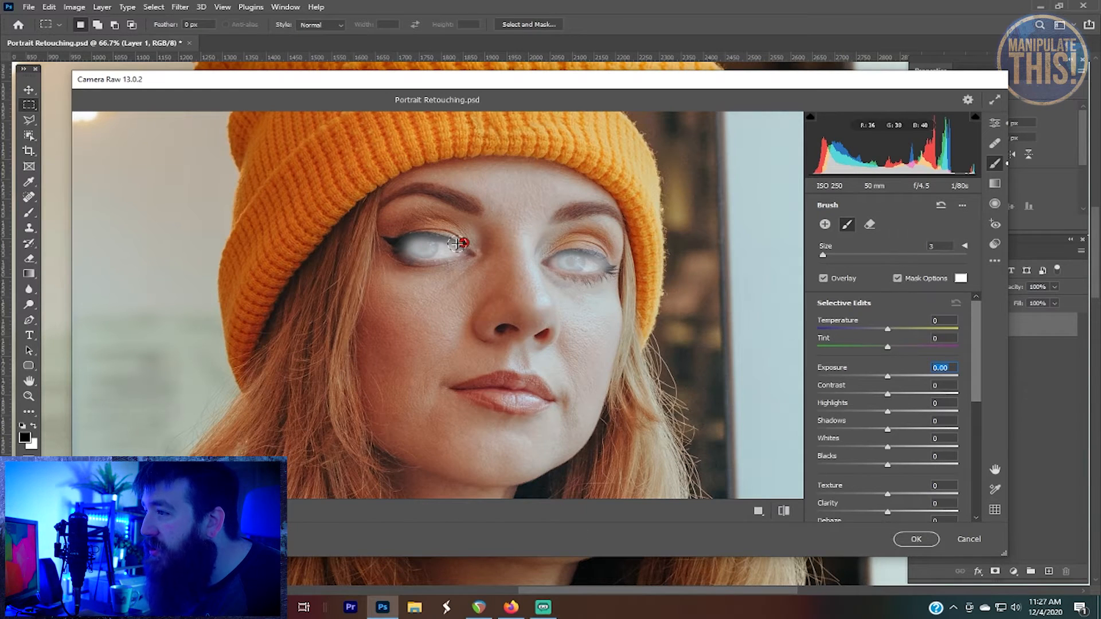
click(897, 278)
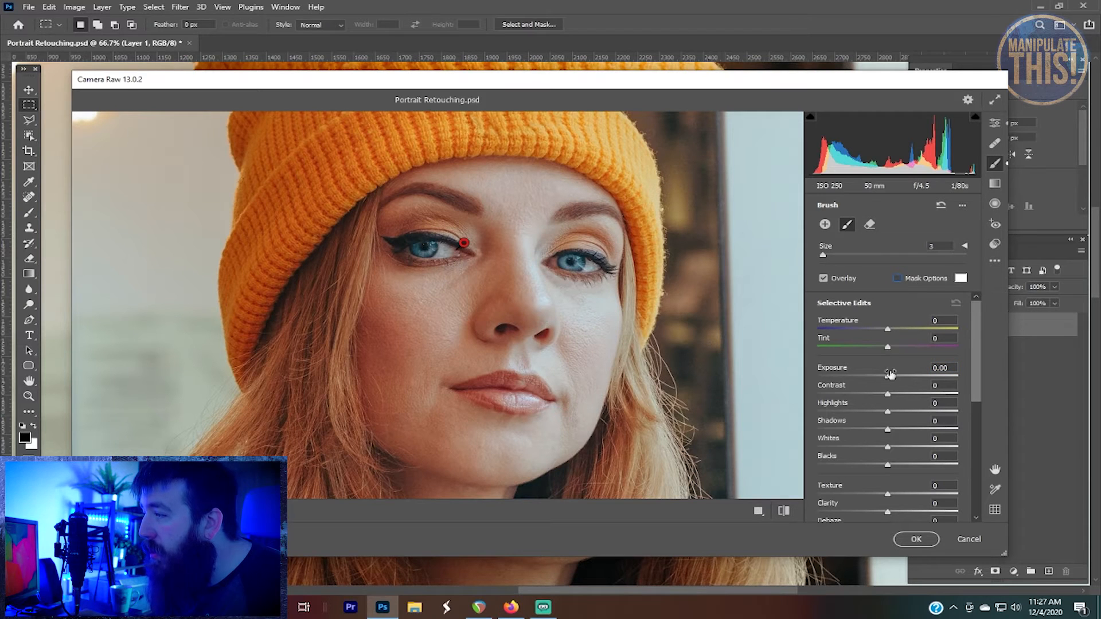
drag(887, 381, 890, 381)
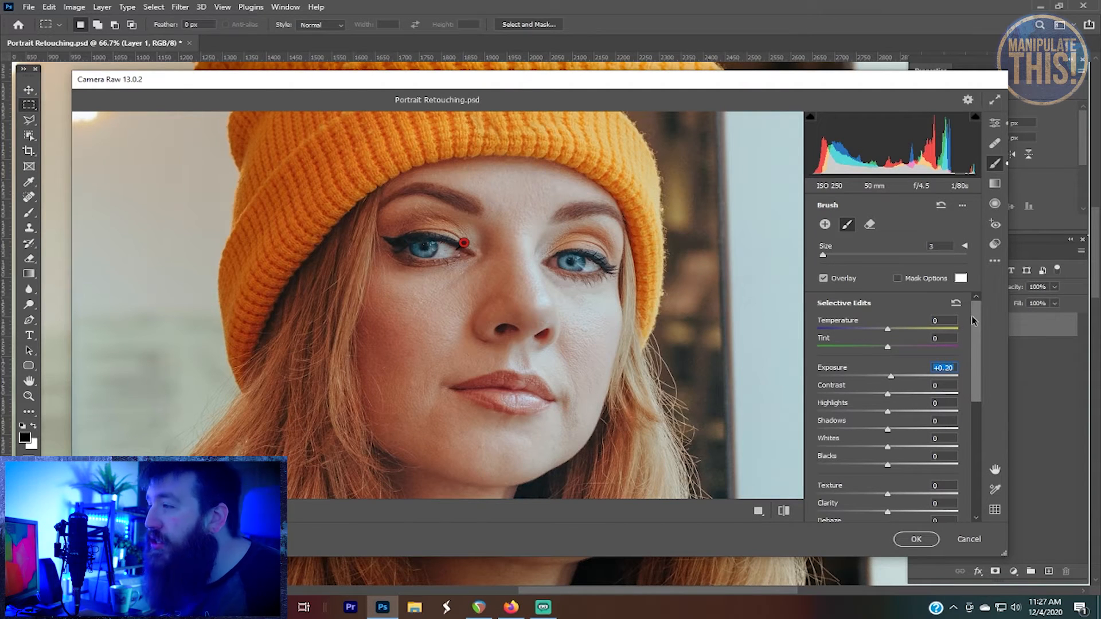
- Compare extreme Texture and Clarity values on the eyes, settling on Texture +45 and Clarity +46
drag(972, 321, 978, 346)
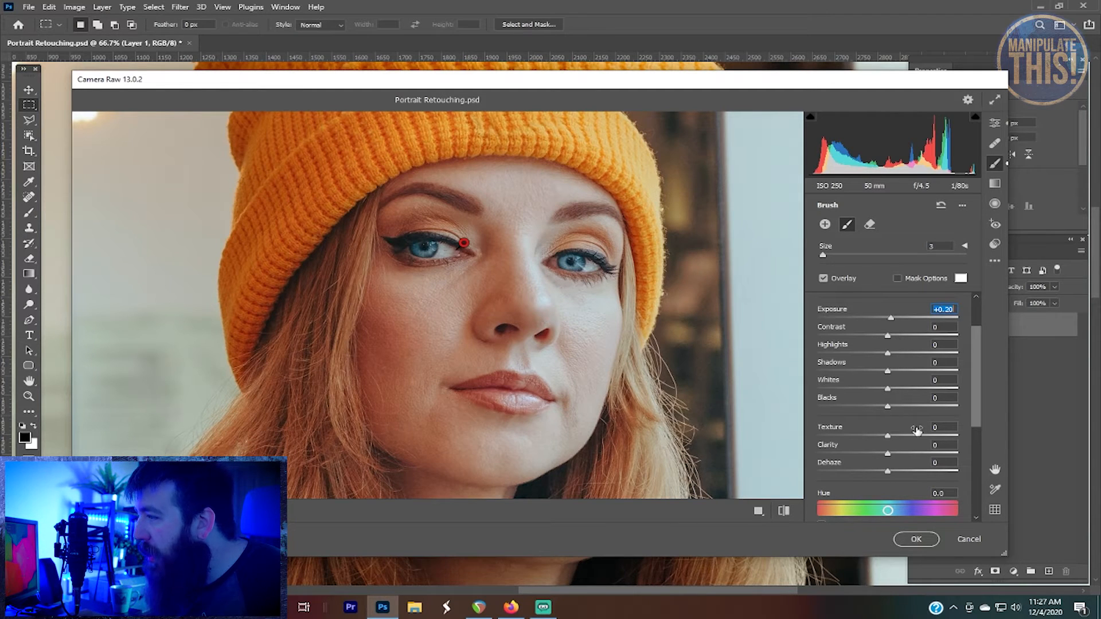
drag(891, 439, 780, 440)
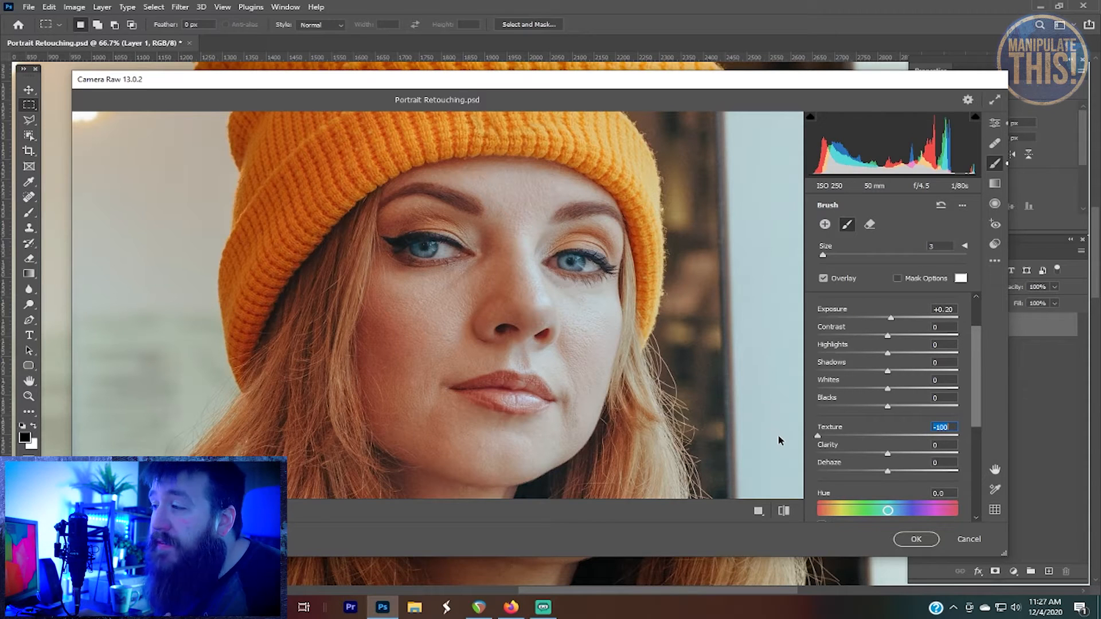
drag(779, 440, 968, 444)
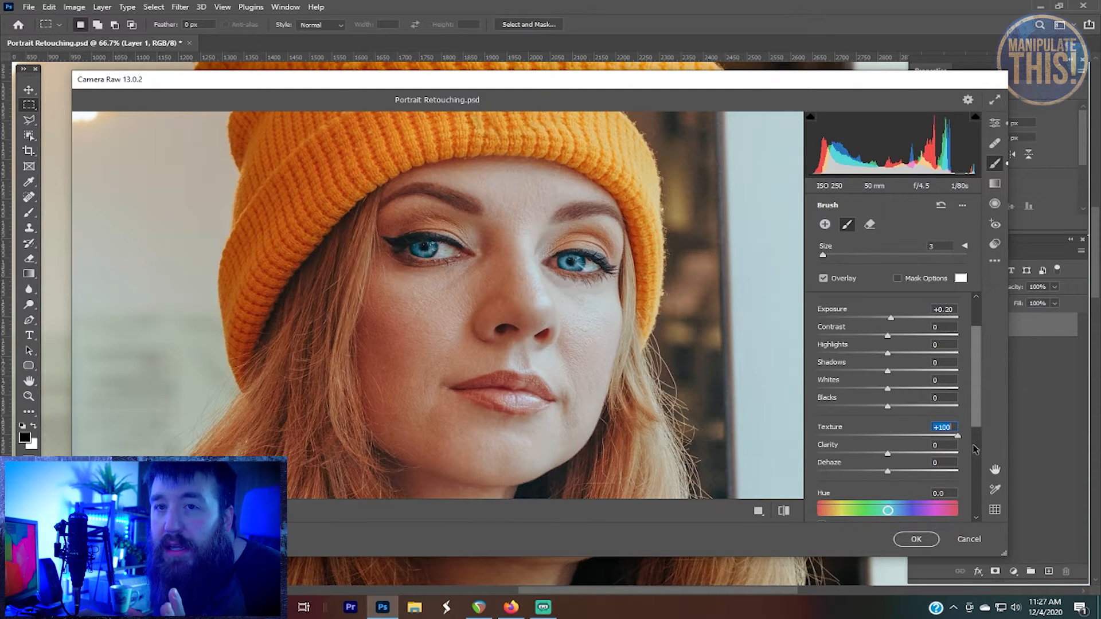
drag(957, 435, 907, 434)
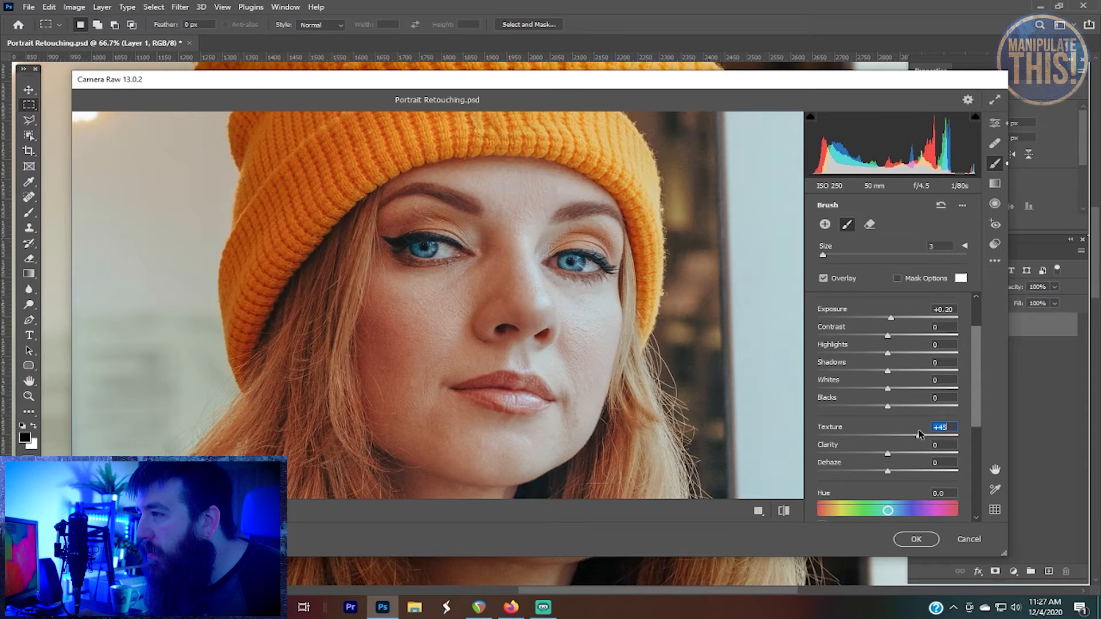
mouse_move(887, 454)
mouse_down()
mouse_move(977, 456)
mouse_move(739, 457)
mouse_up()
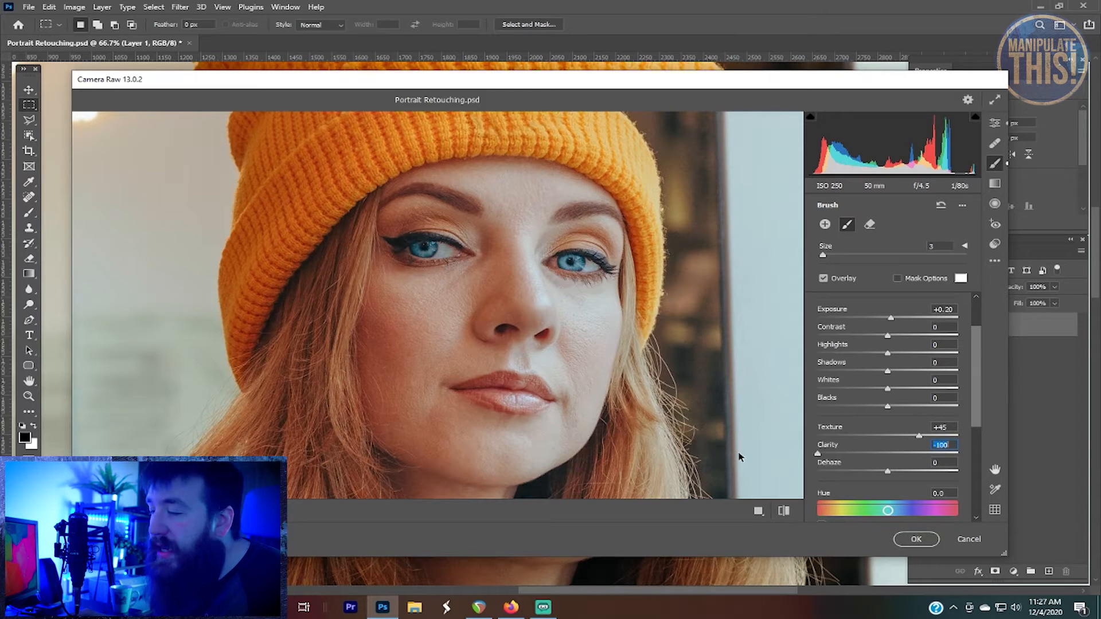
drag(738, 457, 922, 463)
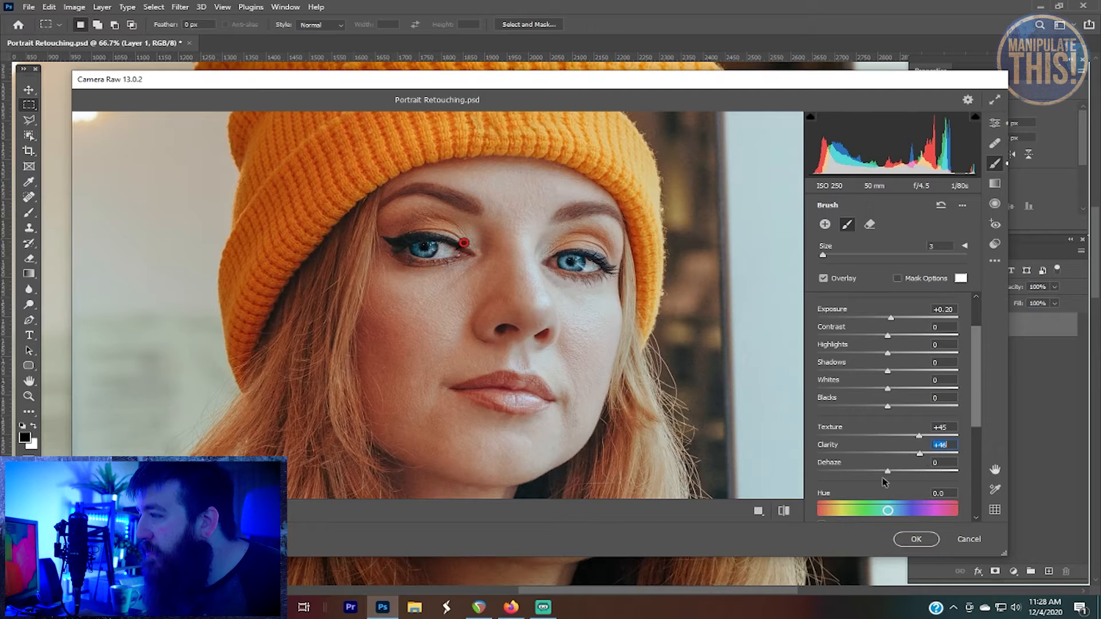
- Set the eye adjustment's Dehaze to +3, Saturation to +32 and Sharpness to +42
mouse_move(889, 473)
mouse_down()
mouse_move(1020, 487)
mouse_move(721, 494)
mouse_move(891, 491)
mouse_up()
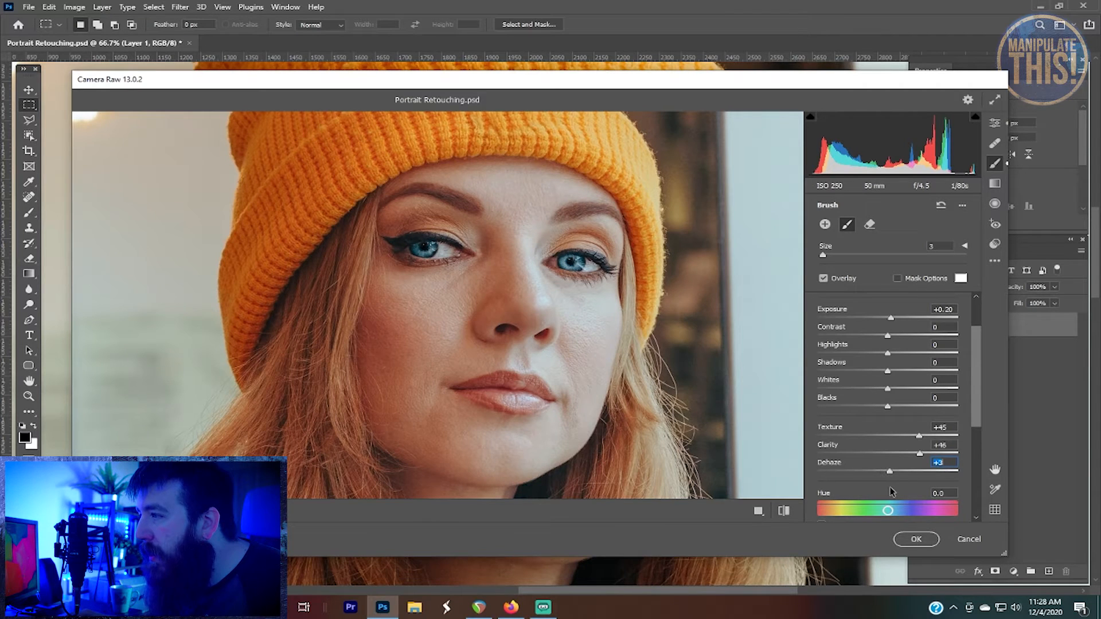
drag(979, 392, 976, 459)
mouse_move(891, 407)
mouse_down()
mouse_move(975, 418)
mouse_move(898, 413)
mouse_move(910, 415)
mouse_move(903, 434)
mouse_move(918, 435)
mouse_up()
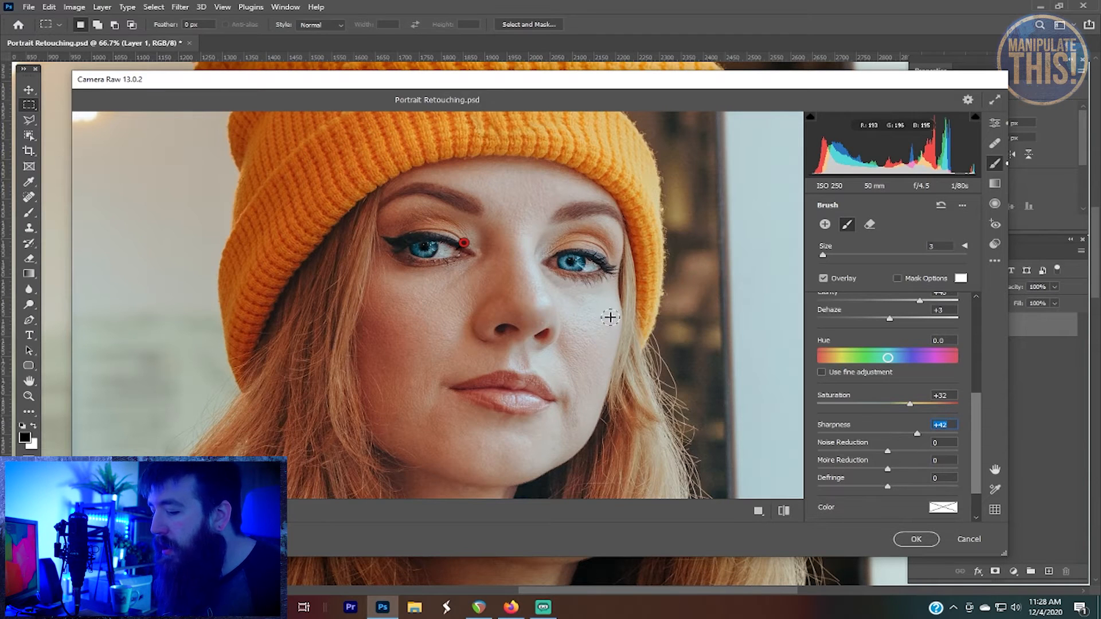
- Compare the enhanced eyes with the unedited portrait behind the Camera Raw window, viewing the face at different magnifications
key(ctrl+minus)
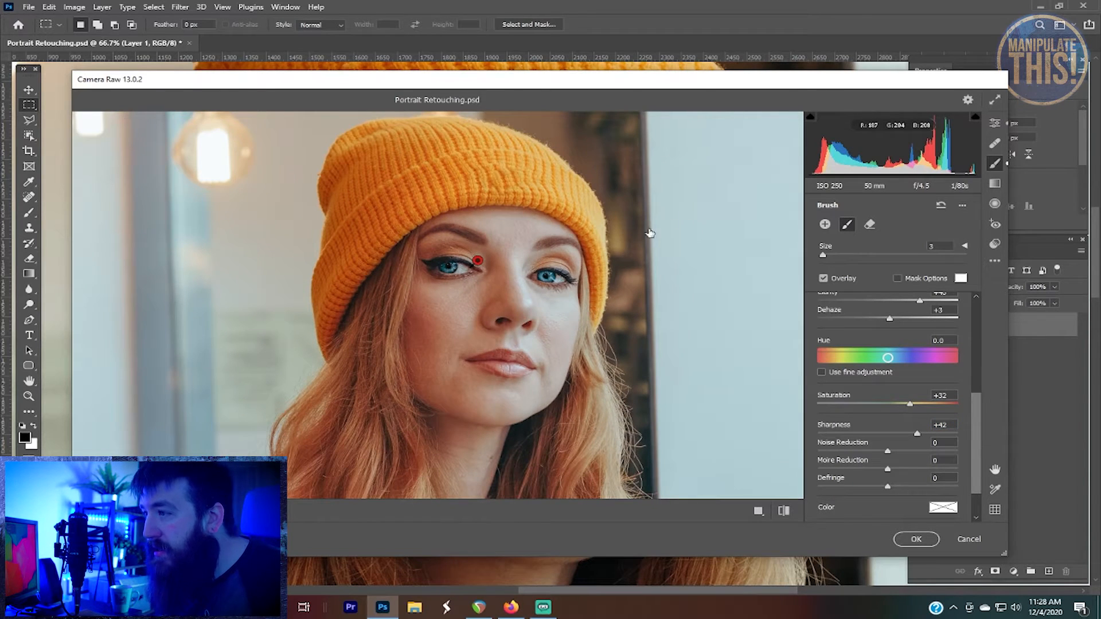
drag(582, 311, 574, 317)
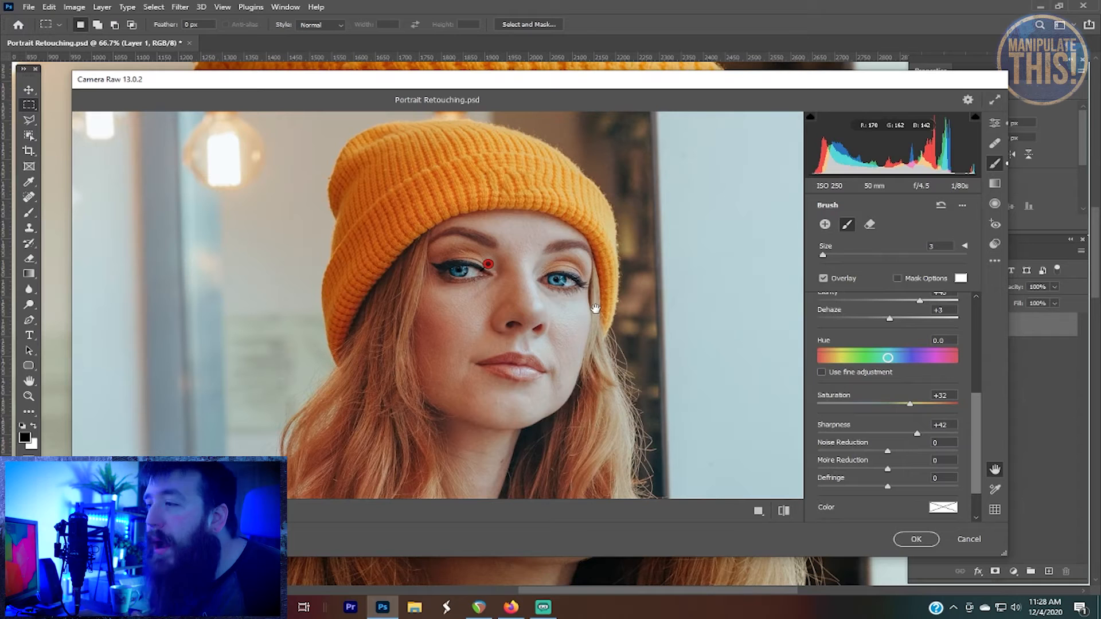
drag(482, 86, 948, 103)
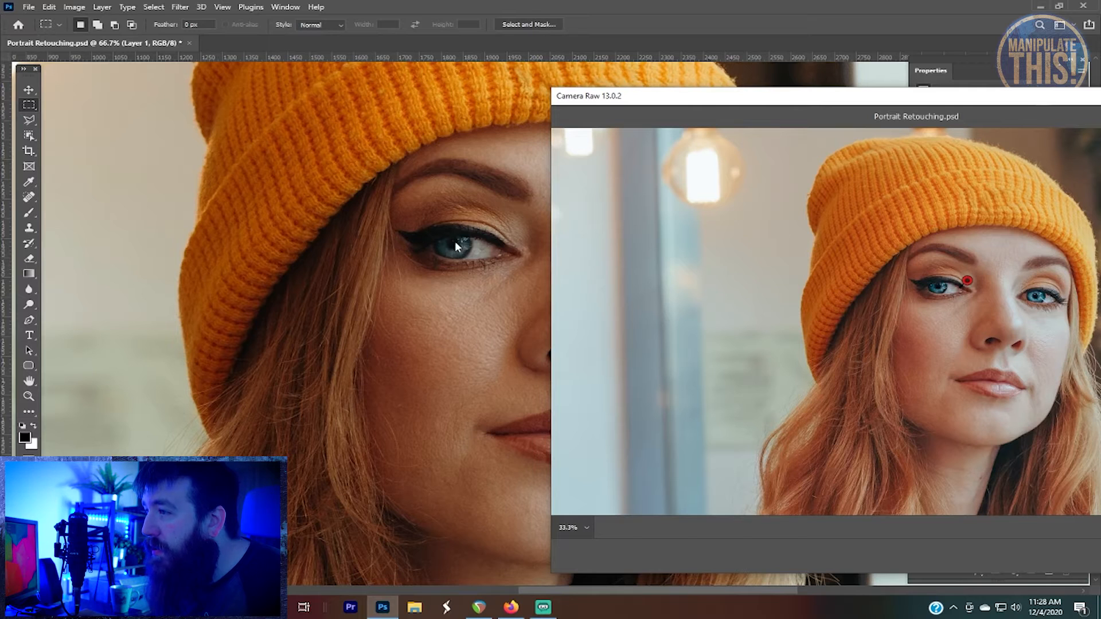
drag(845, 108, 345, 73)
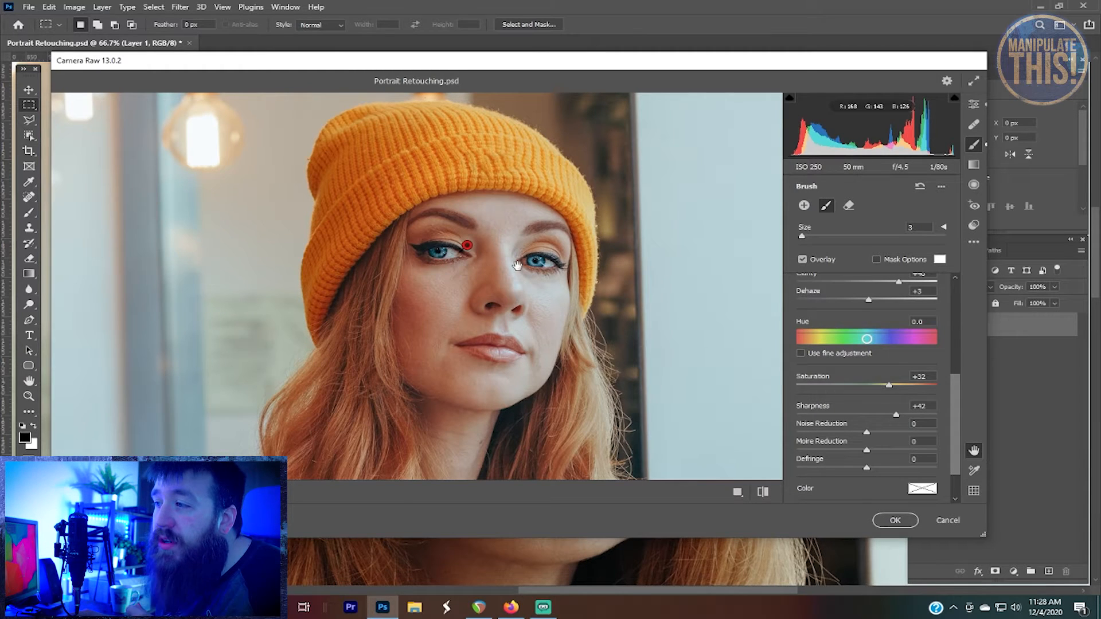
scroll(520, 261, up, 2)
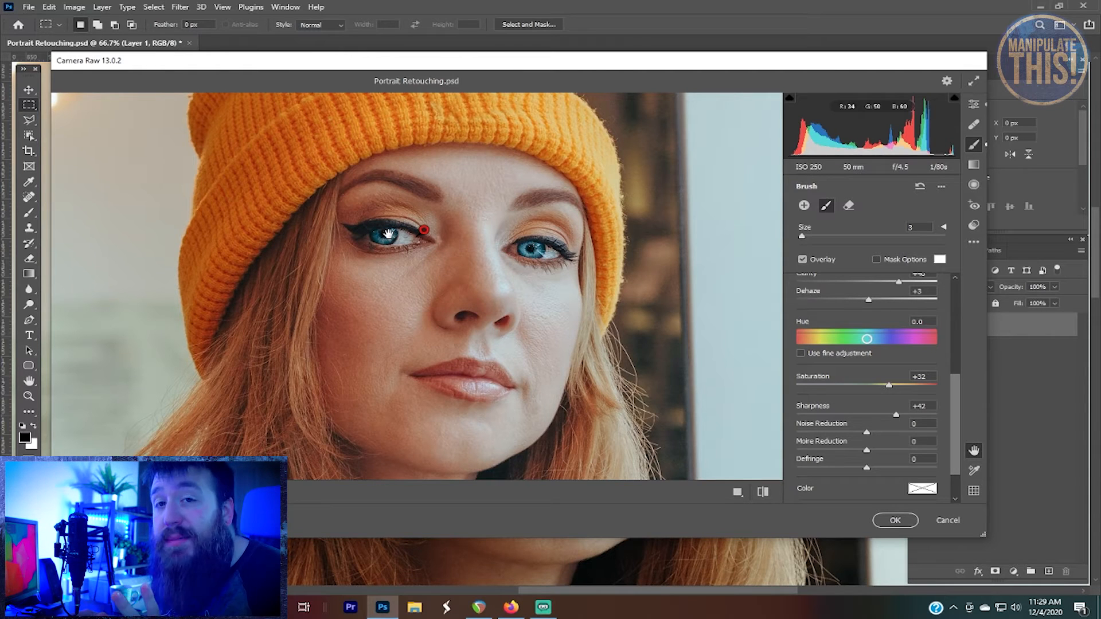
drag(547, 286, 575, 285)
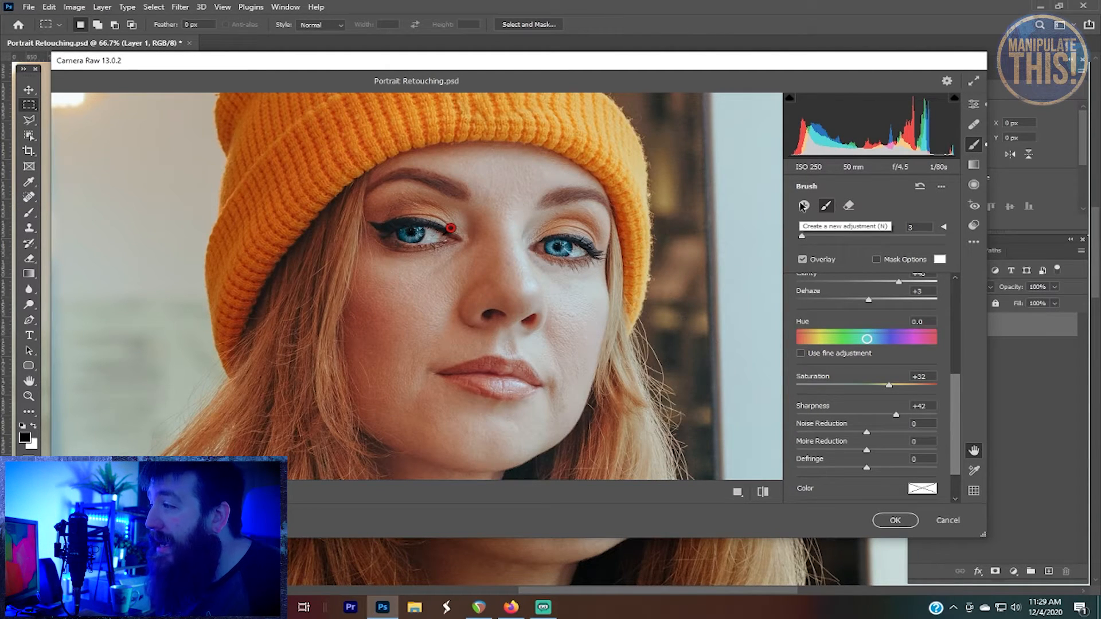
- Create a new brush adjustment with the eye settings reset to zero, brush size 5 and Exposure -1.70
click(803, 206)
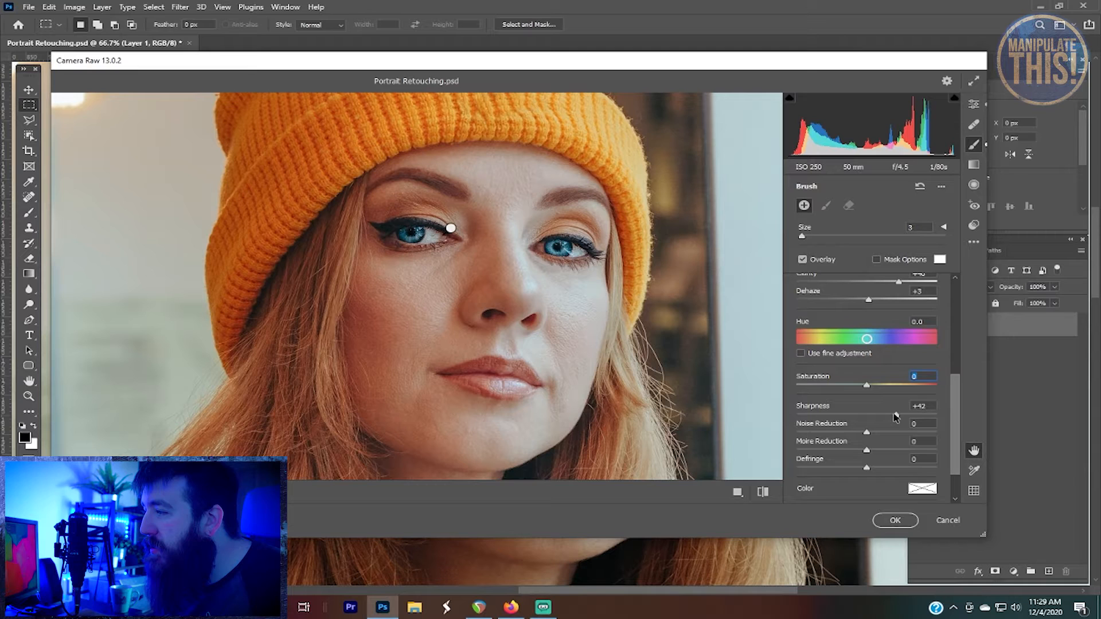
scroll(892, 365, up, 2)
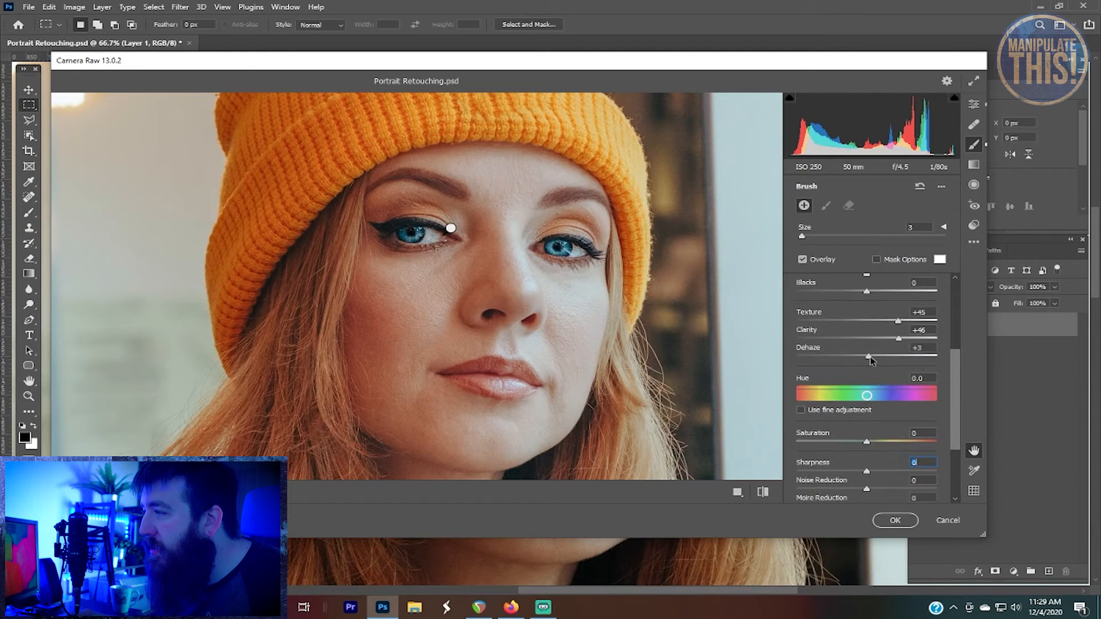
scroll(870, 359, up, 5)
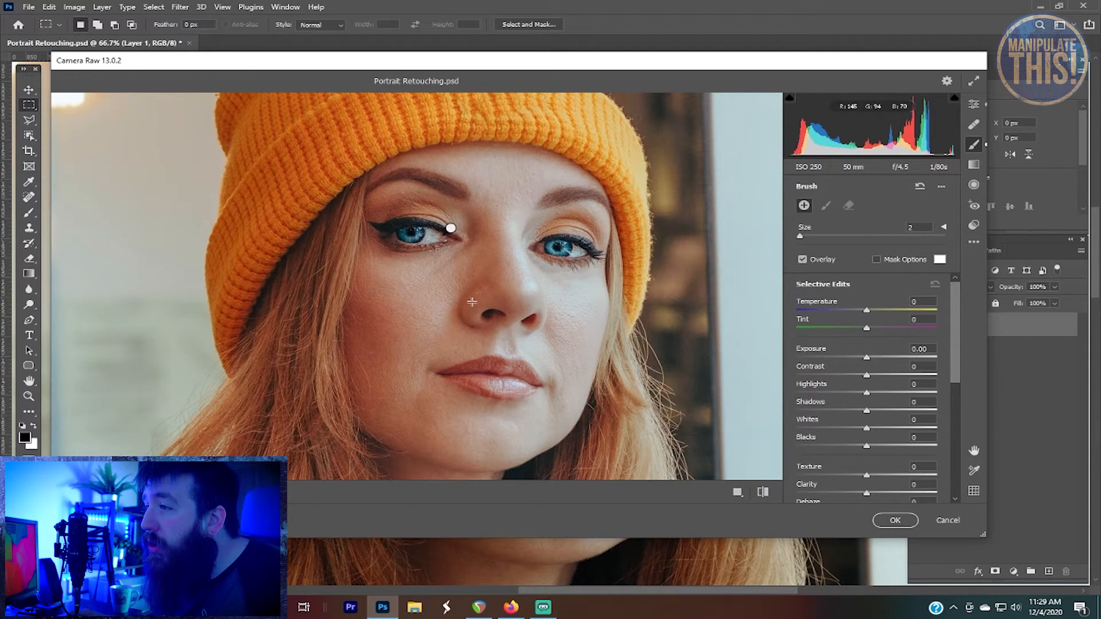
key(bracketright)
key(bracketright)
key(bracketright)
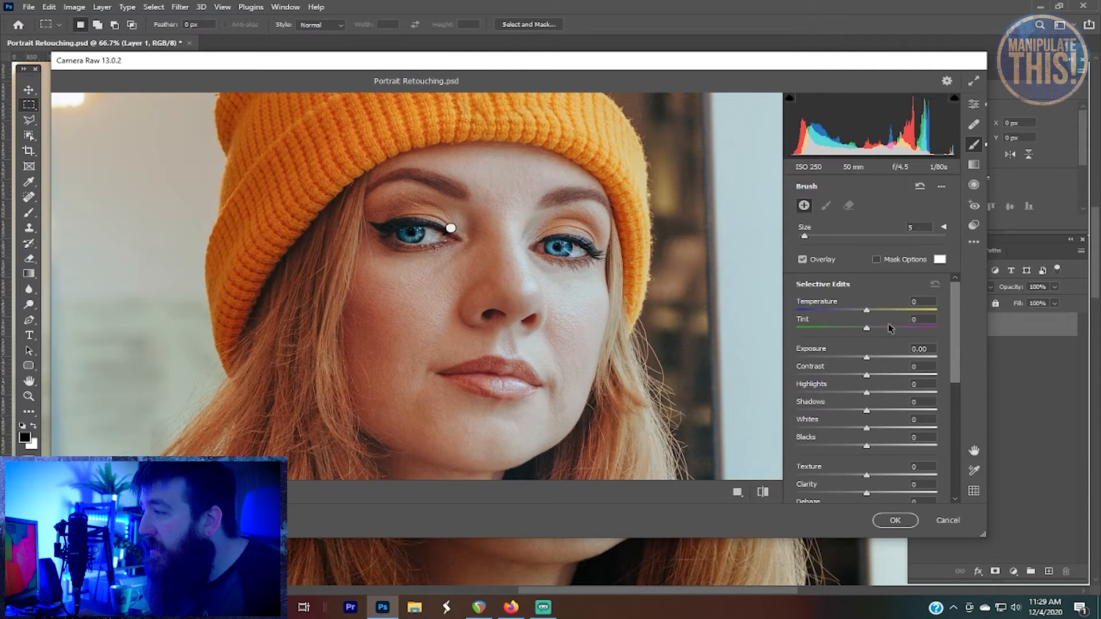
drag(866, 358, 853, 360)
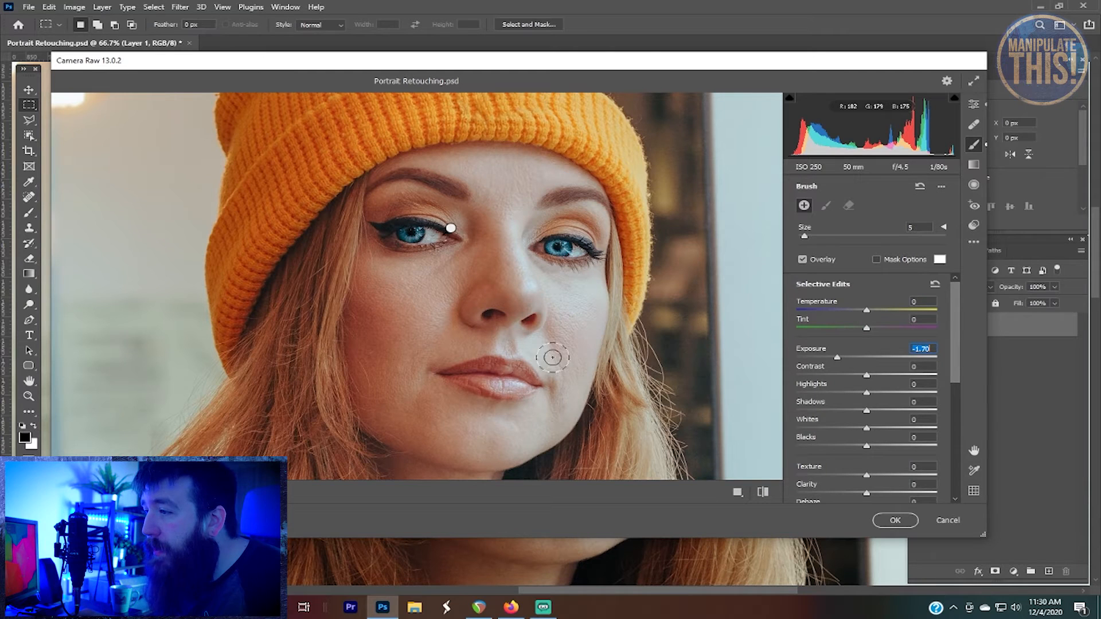
- Paint contour shadows along the jaw, hairline and eyelid creases, using brush size 3 for the nose and the area around the lips
mouse_move(459, 450)
mouse_down()
mouse_move(427, 457)
mouse_move(383, 438)
mouse_move(345, 331)
mouse_move(367, 230)
mouse_move(396, 202)
mouse_move(430, 197)
mouse_move(388, 198)
mouse_move(381, 177)
mouse_move(445, 153)
mouse_move(530, 152)
mouse_move(566, 163)
mouse_move(598, 195)
mouse_up()
key(bracketleft)
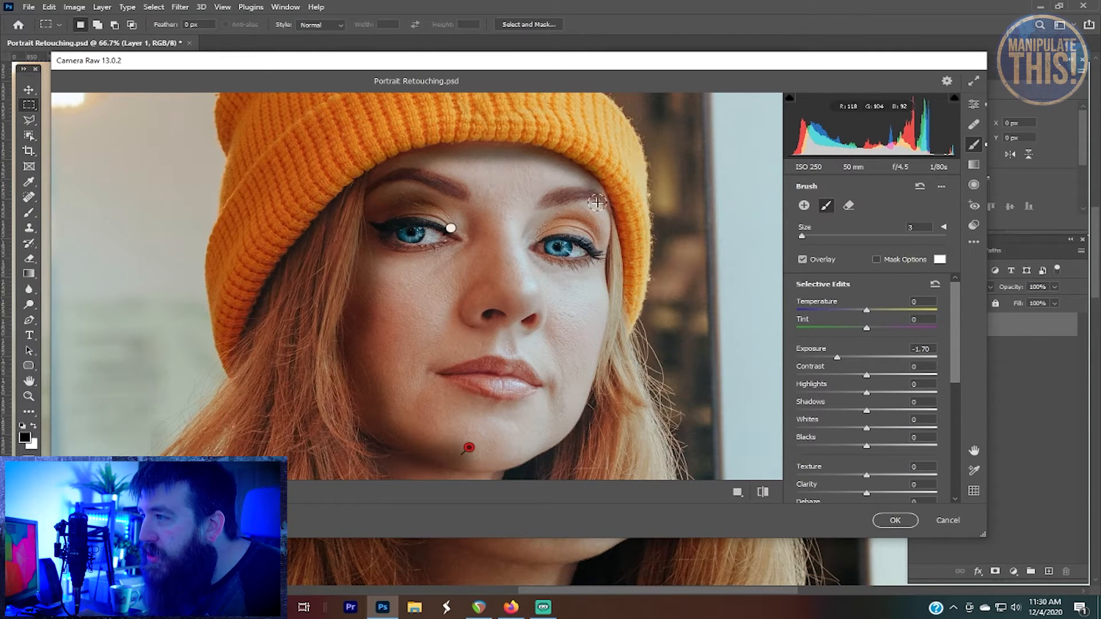
mouse_move(539, 240)
mouse_down()
mouse_move(552, 216)
mouse_move(597, 221)
mouse_up()
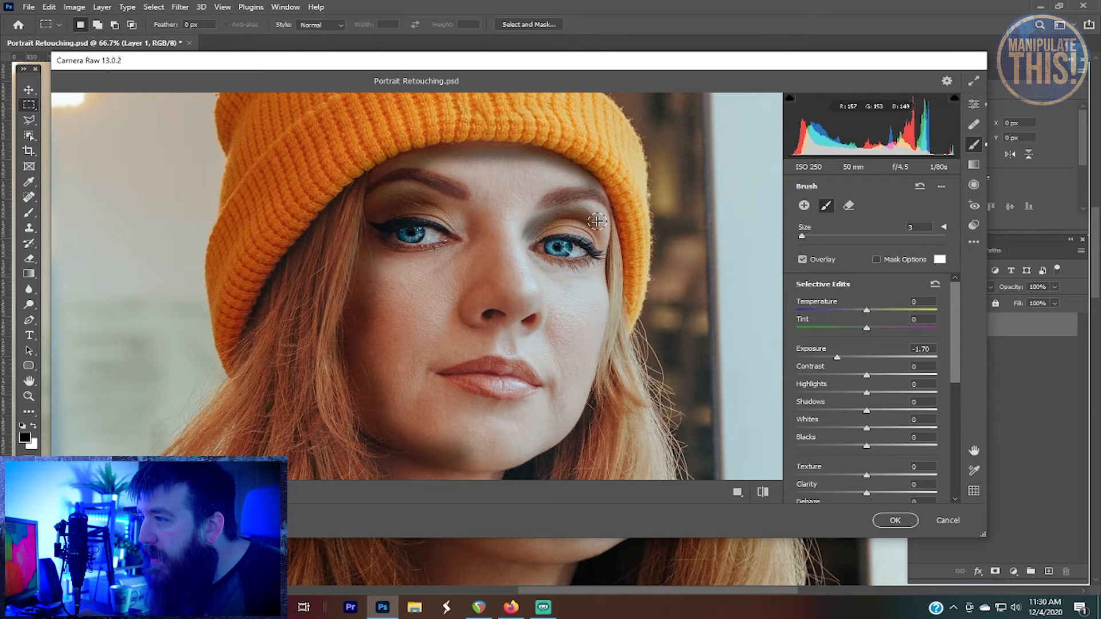
drag(501, 310, 523, 324)
drag(478, 283, 465, 321)
mouse_move(456, 381)
mouse_down()
mouse_move(440, 364)
mouse_move(427, 372)
mouse_move(485, 402)
mouse_up()
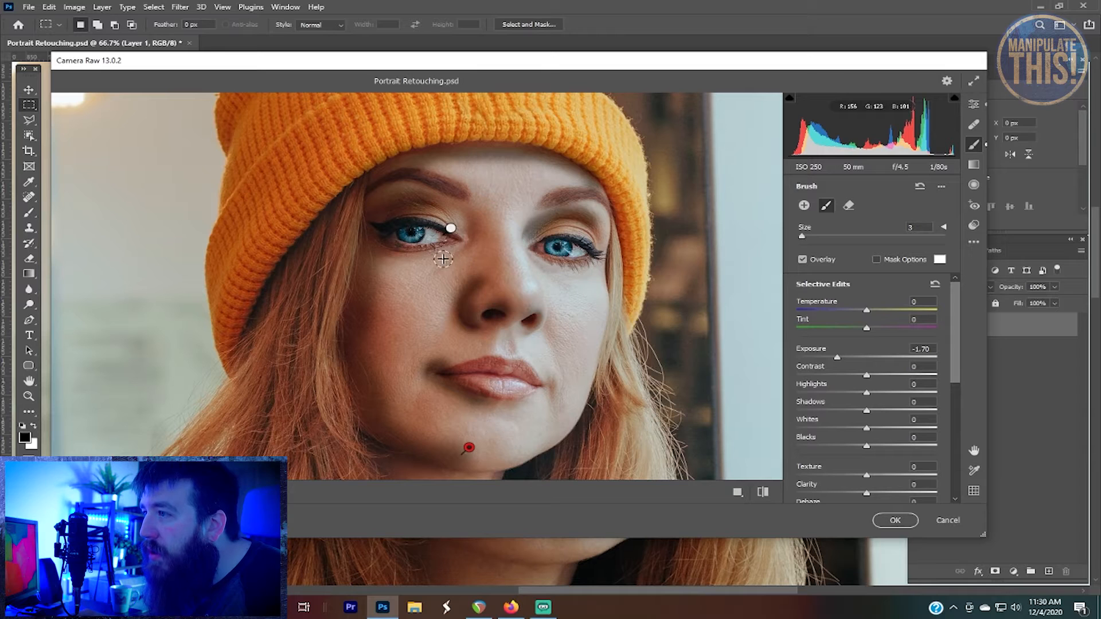
- Finish the contour shadows around the eye and down the darker cheek, and set the shadow adjustment's Exposure to -0.50
drag(436, 255, 378, 252)
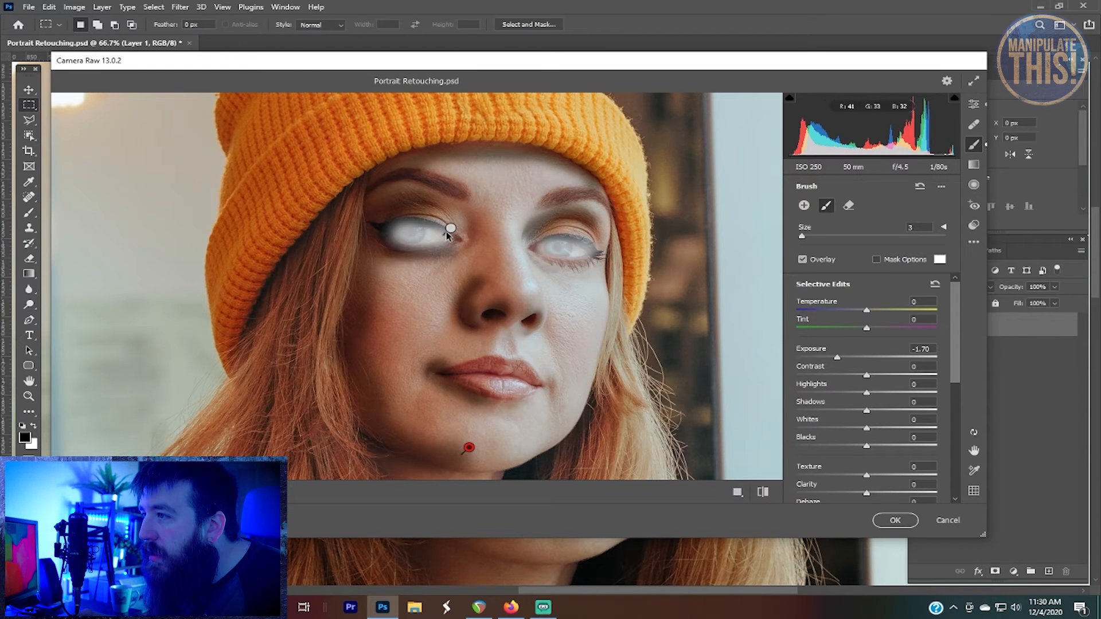
drag(423, 195, 376, 208)
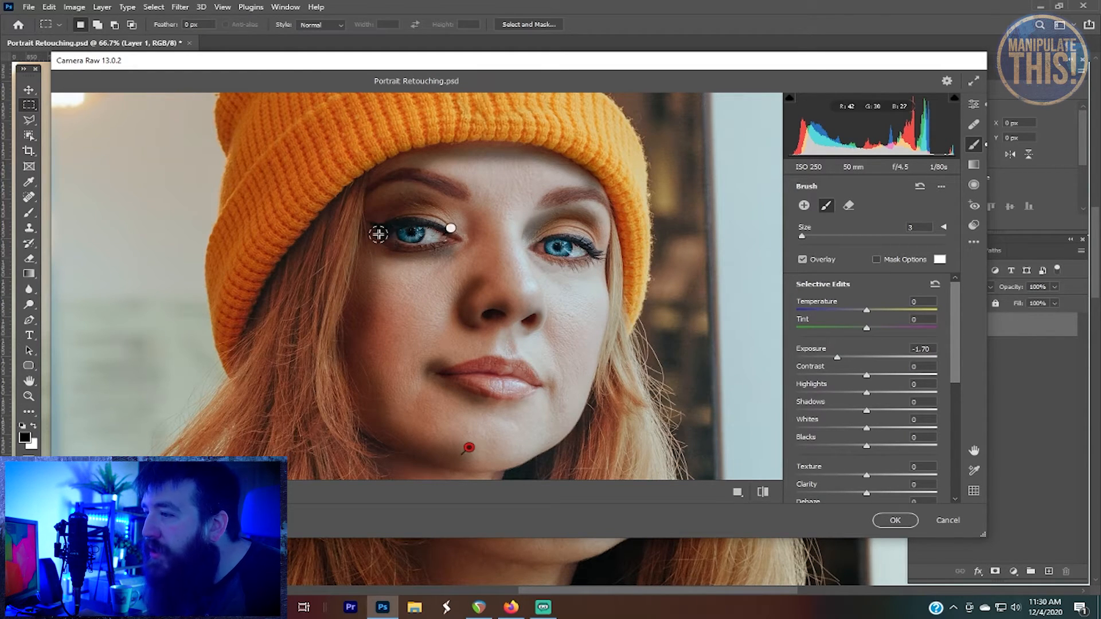
mouse_move(428, 439)
mouse_down()
mouse_move(413, 443)
mouse_move(386, 413)
mouse_move(409, 440)
mouse_move(441, 442)
mouse_move(400, 420)
mouse_move(368, 368)
mouse_move(357, 265)
mouse_up()
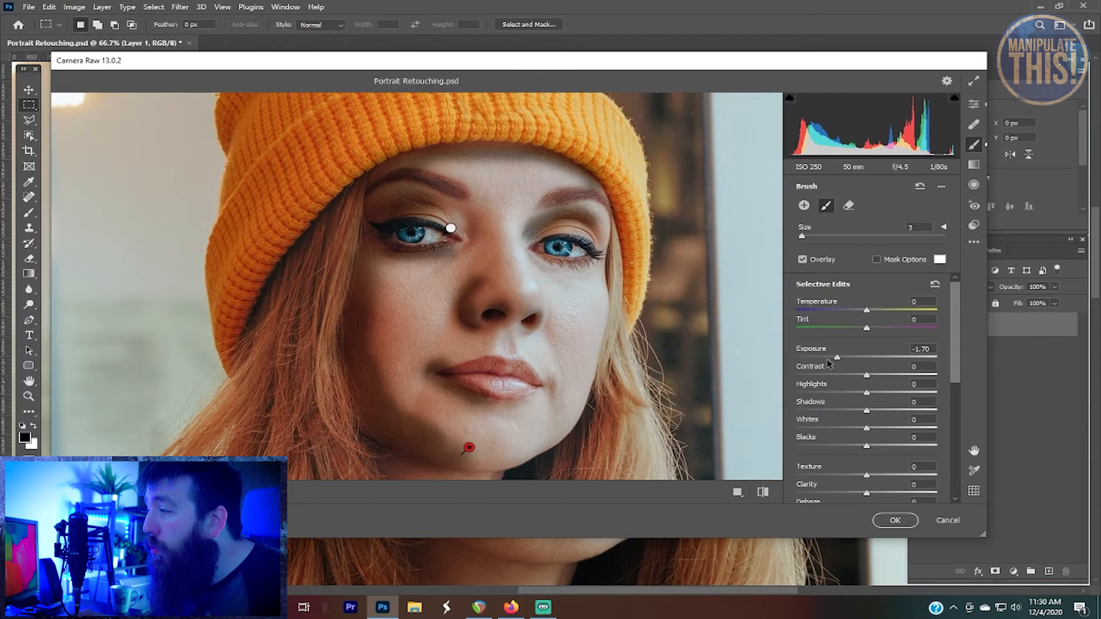
drag(837, 357, 860, 362)
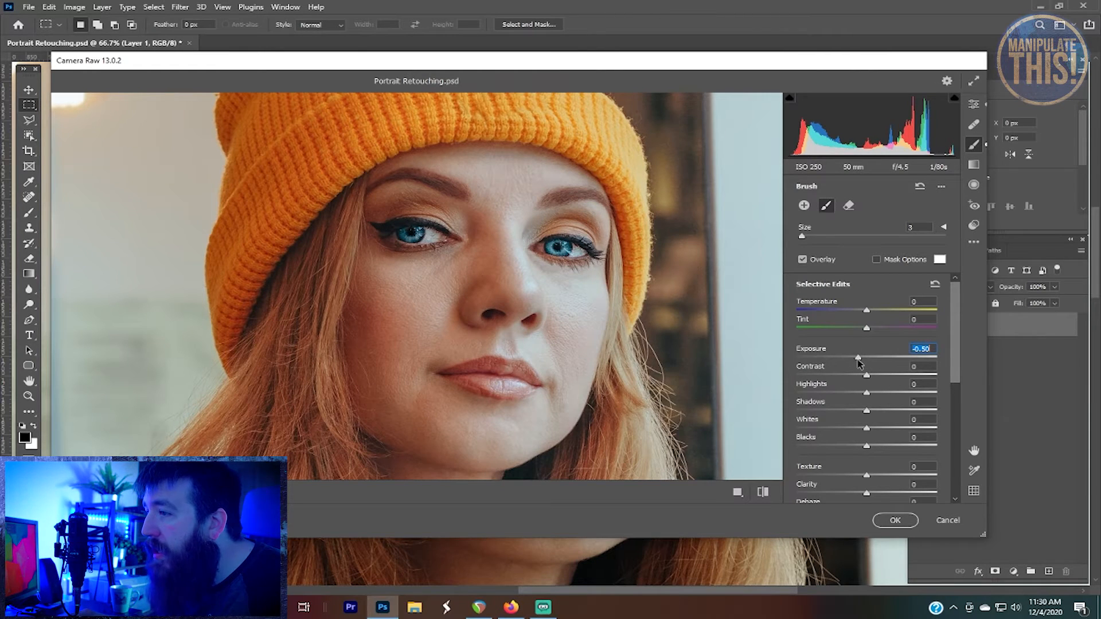
drag(858, 365, 861, 365)
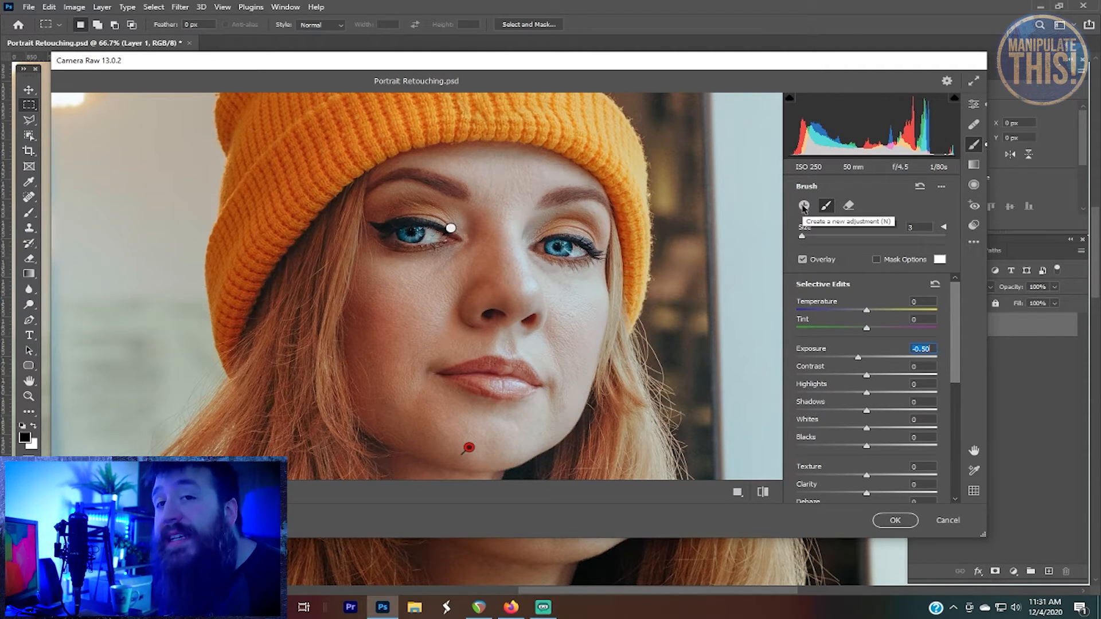
- Paint a new brush adjustment with Exposure +0.50 as highlights on the cheek, nose, eye areas, chin and forehead
click(803, 206)
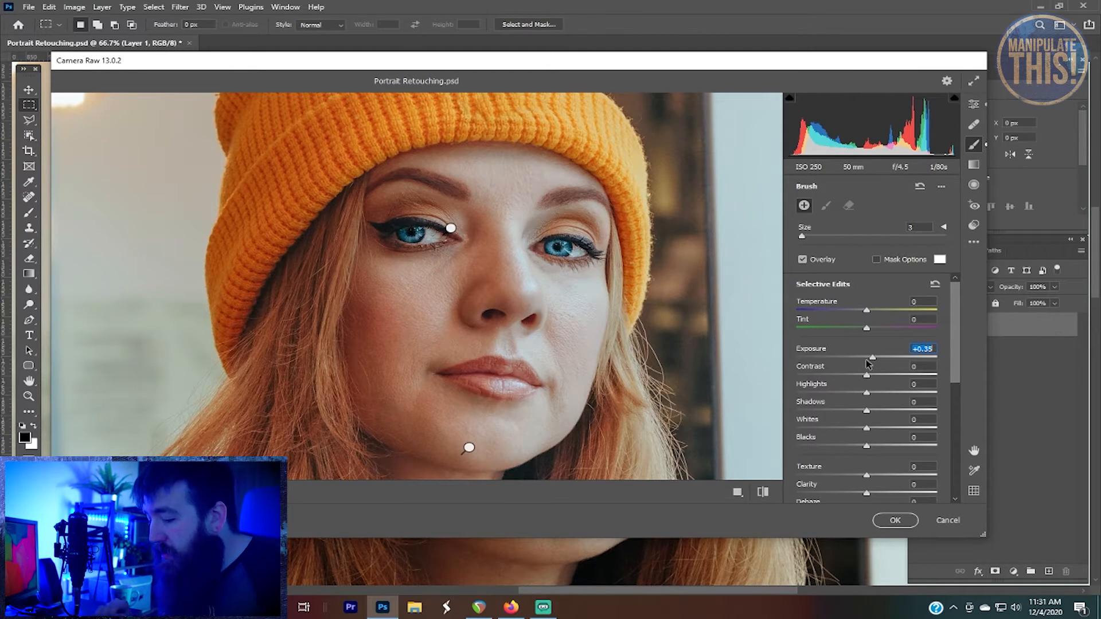
text(0)
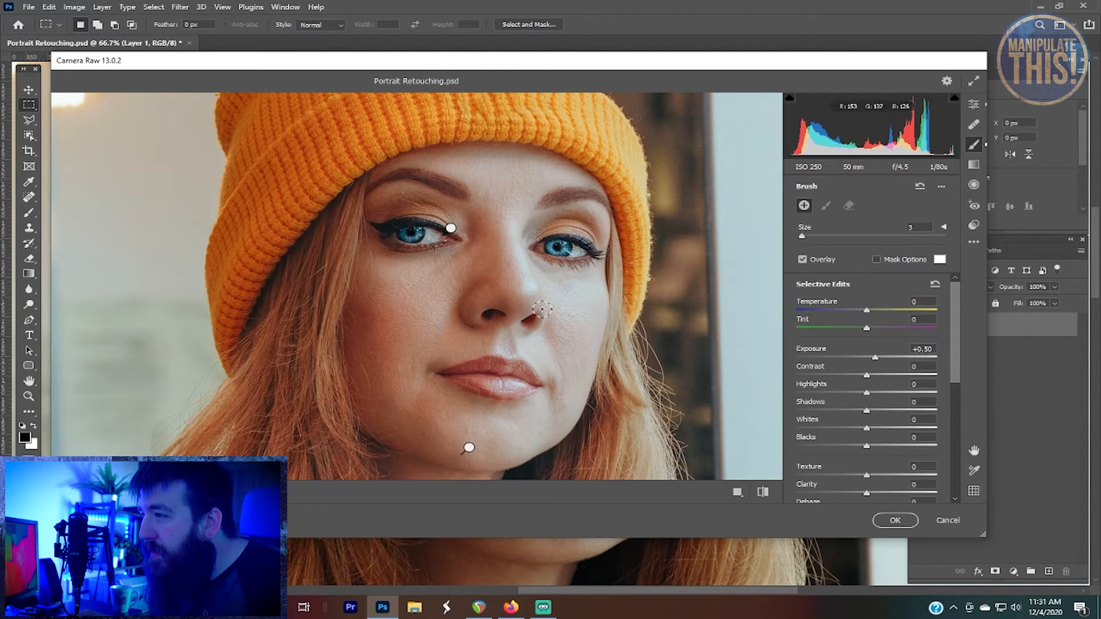
drag(539, 294, 523, 216)
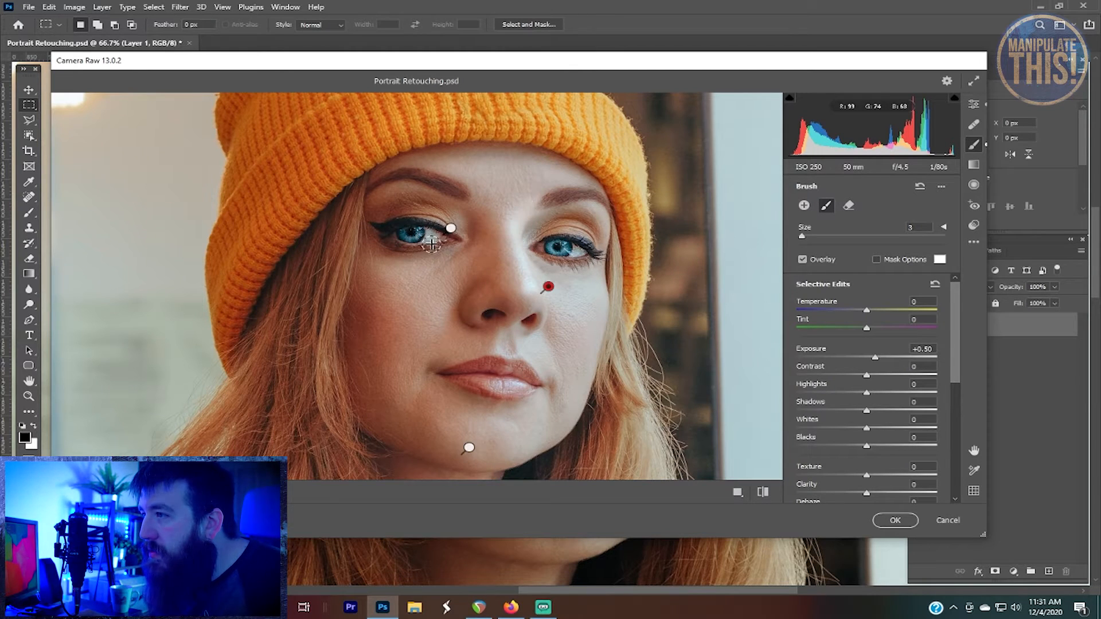
mouse_move(551, 265)
mouse_down()
mouse_move(541, 258)
mouse_move(594, 261)
mouse_move(573, 226)
mouse_move(550, 229)
mouse_up()
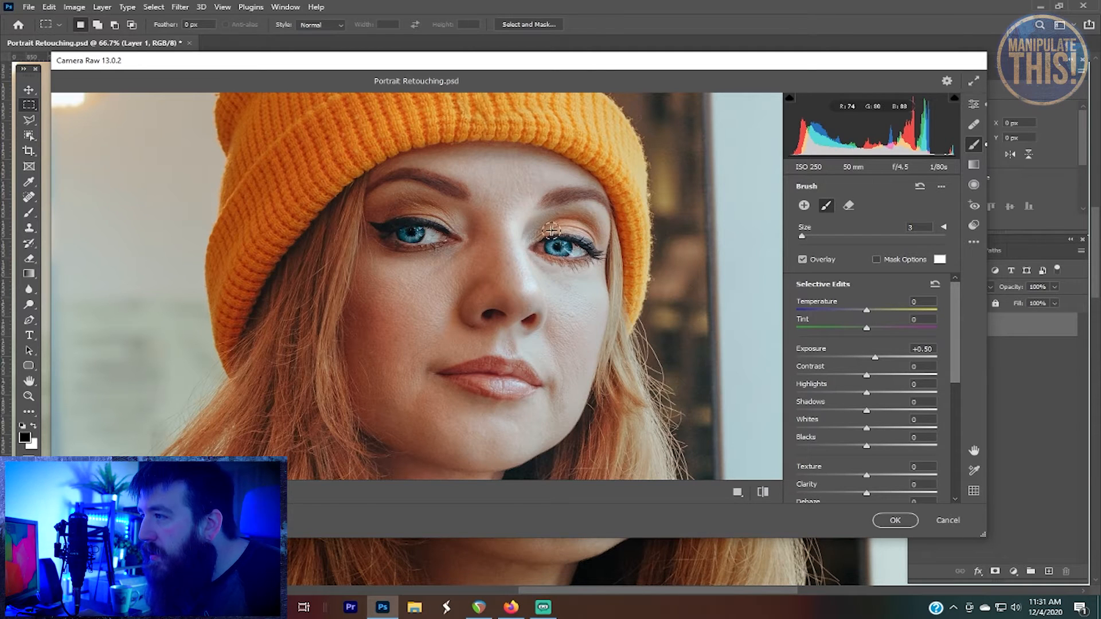
mouse_move(551, 381)
mouse_down()
mouse_move(514, 343)
mouse_move(561, 310)
mouse_move(565, 336)
mouse_move(591, 324)
mouse_move(591, 313)
mouse_move(558, 316)
mouse_move(546, 297)
mouse_move(583, 297)
mouse_move(566, 422)
mouse_move(552, 371)
mouse_move(509, 453)
mouse_move(502, 411)
mouse_move(484, 436)
mouse_up()
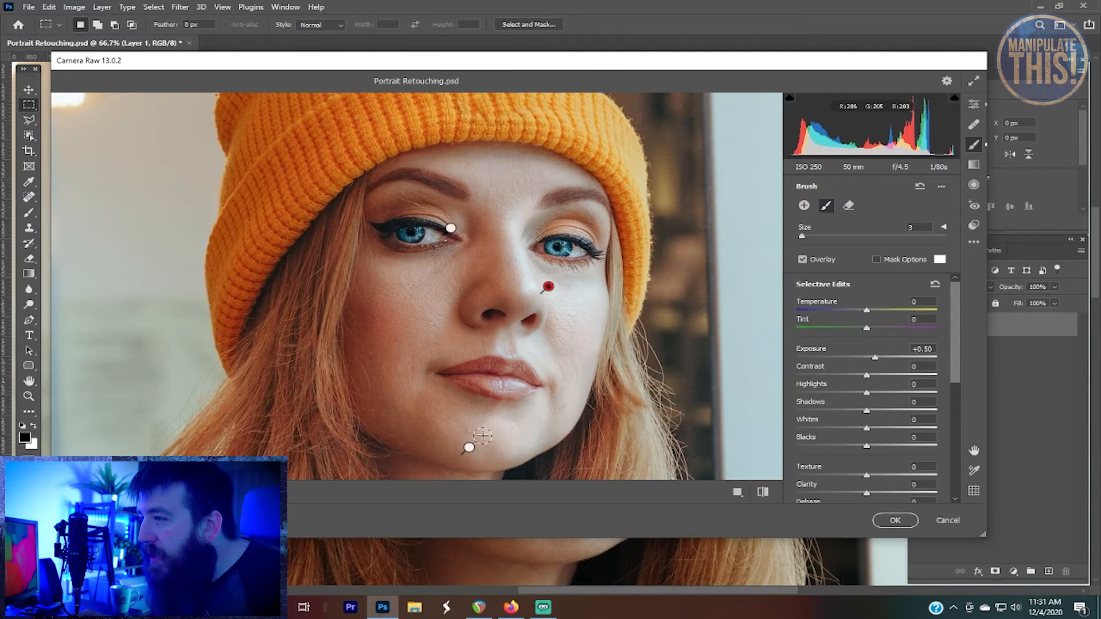
mouse_move(522, 314)
mouse_down()
mouse_move(513, 321)
mouse_move(518, 303)
mouse_up()
mouse_move(494, 196)
mouse_down()
mouse_move(545, 242)
mouse_move(504, 210)
mouse_move(529, 198)
mouse_up()
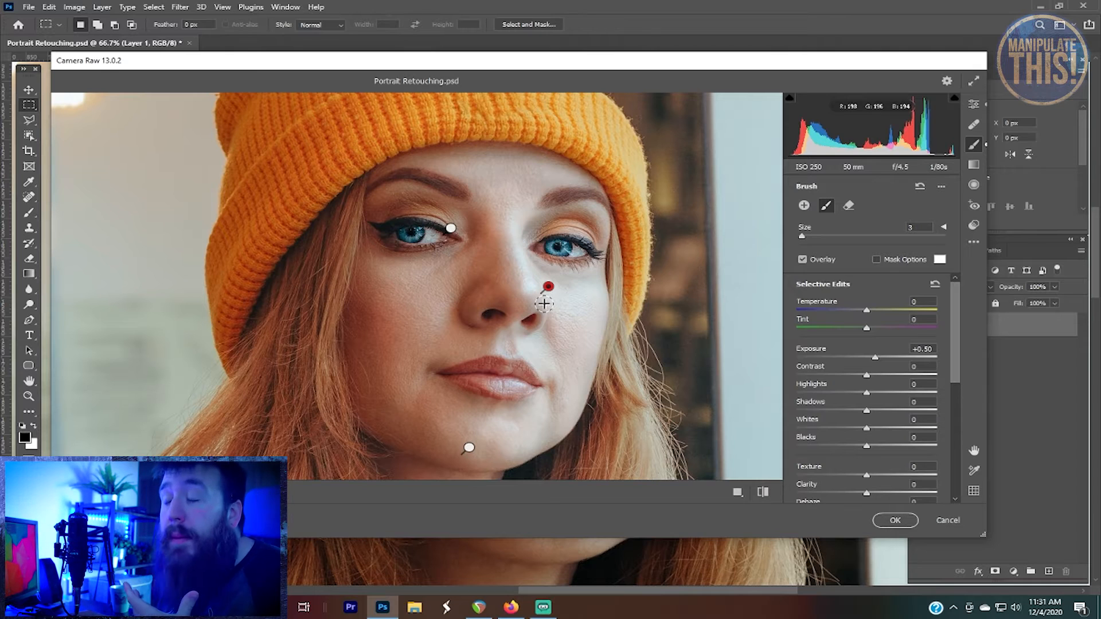
- Preview the face without the highlight adjustment by resetting its Exposure to 0.00, and restore it to +0.50
mouse_move(453, 230)
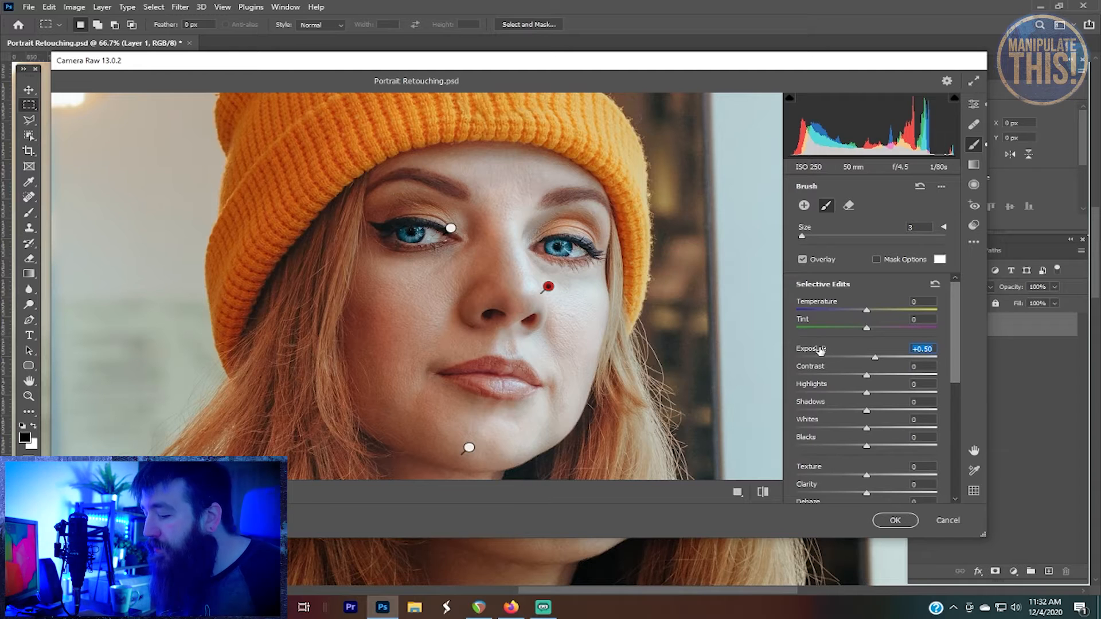
double_click(803, 351)
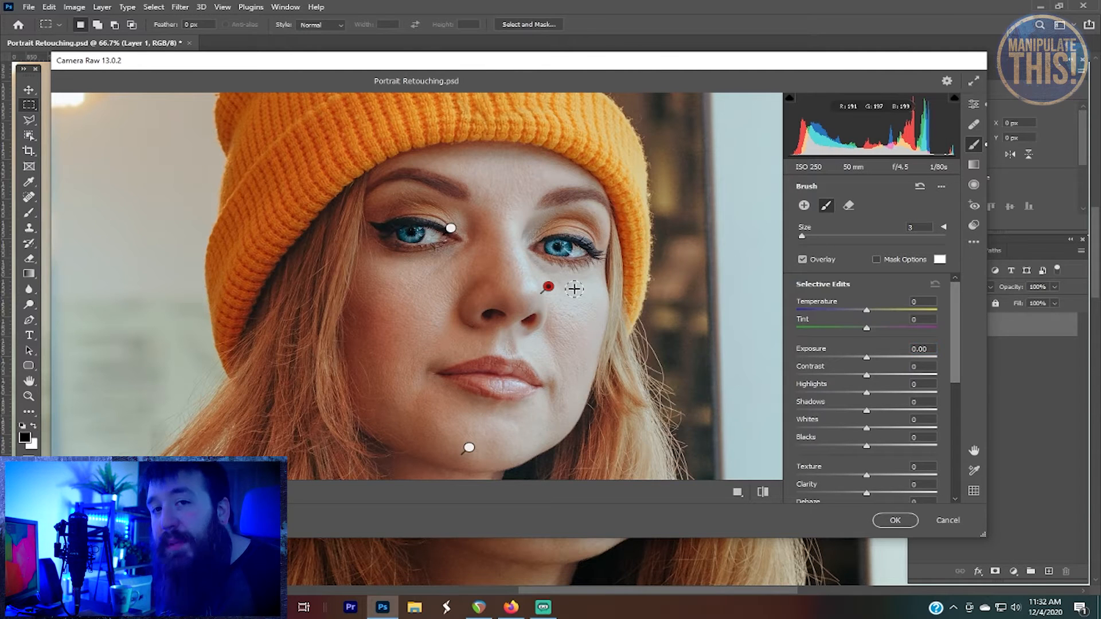
click(843, 354)
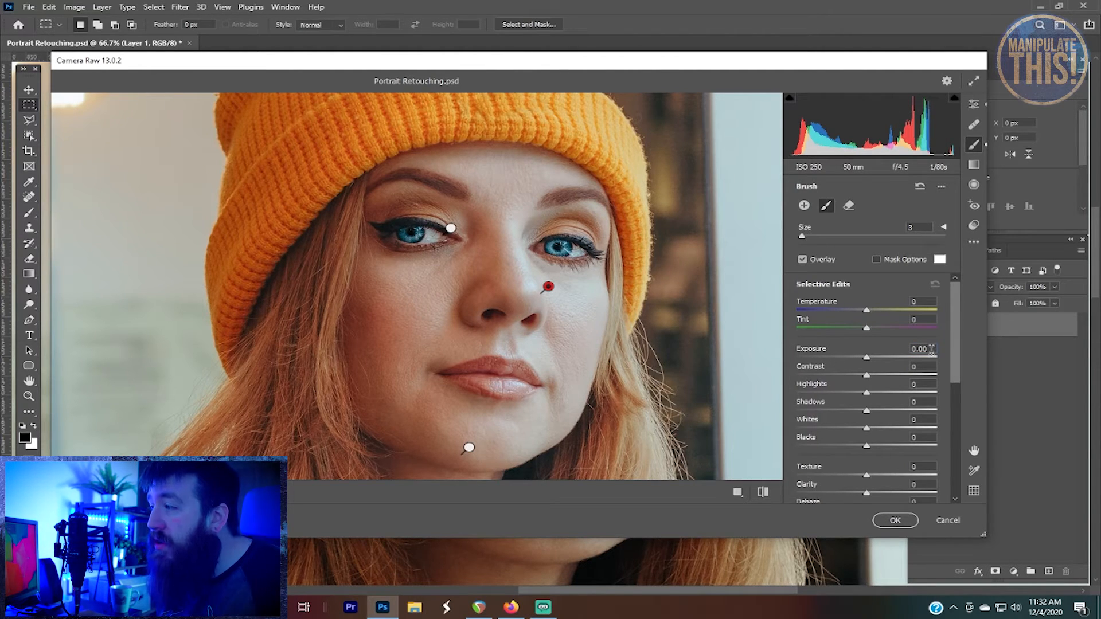
text(0.)
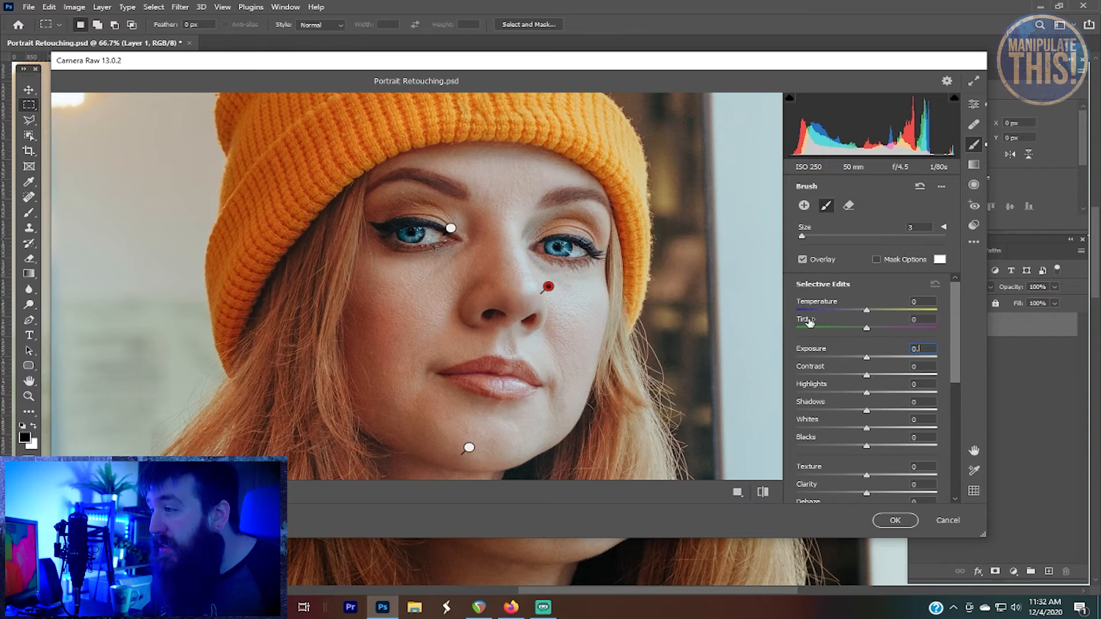
text(50)
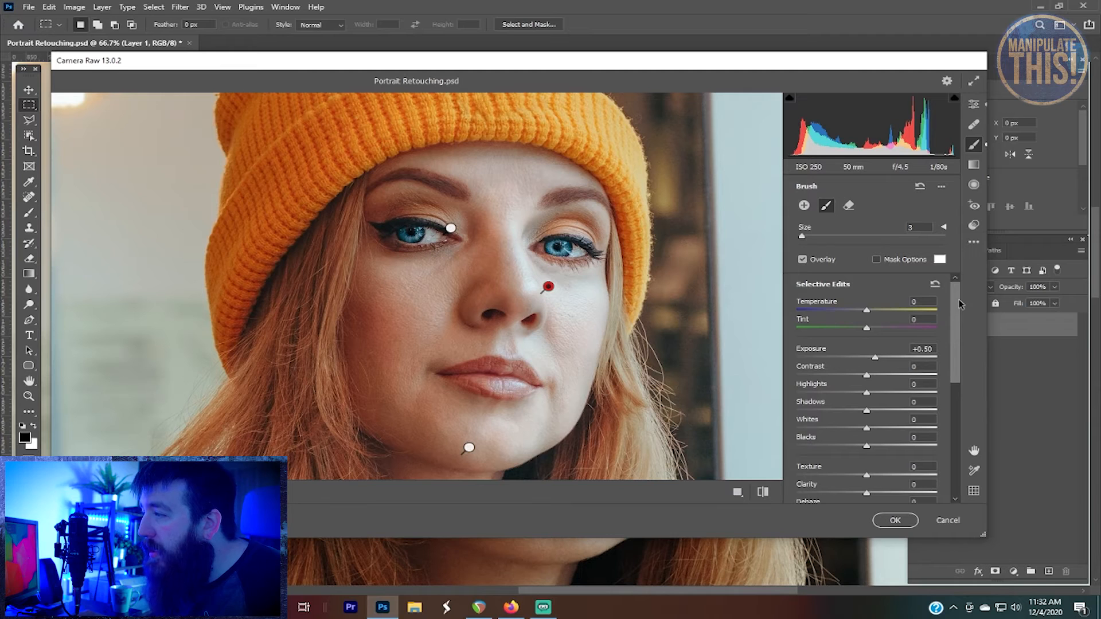
- Start a new brush adjustment with Exposure reset to 0.00 for the lips
drag(955, 306, 956, 311)
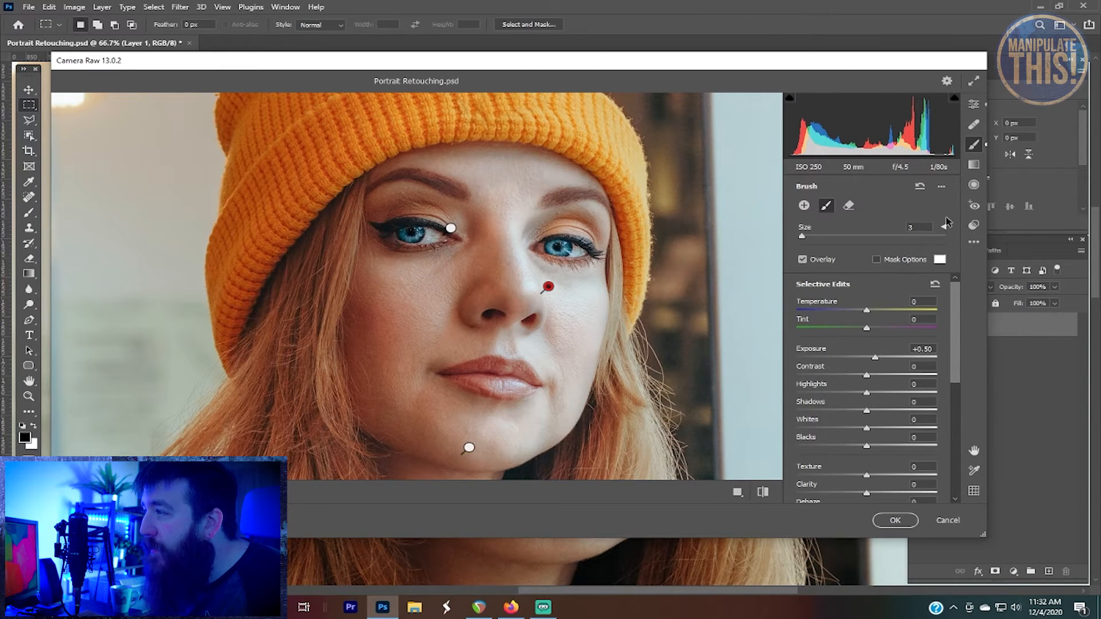
click(803, 207)
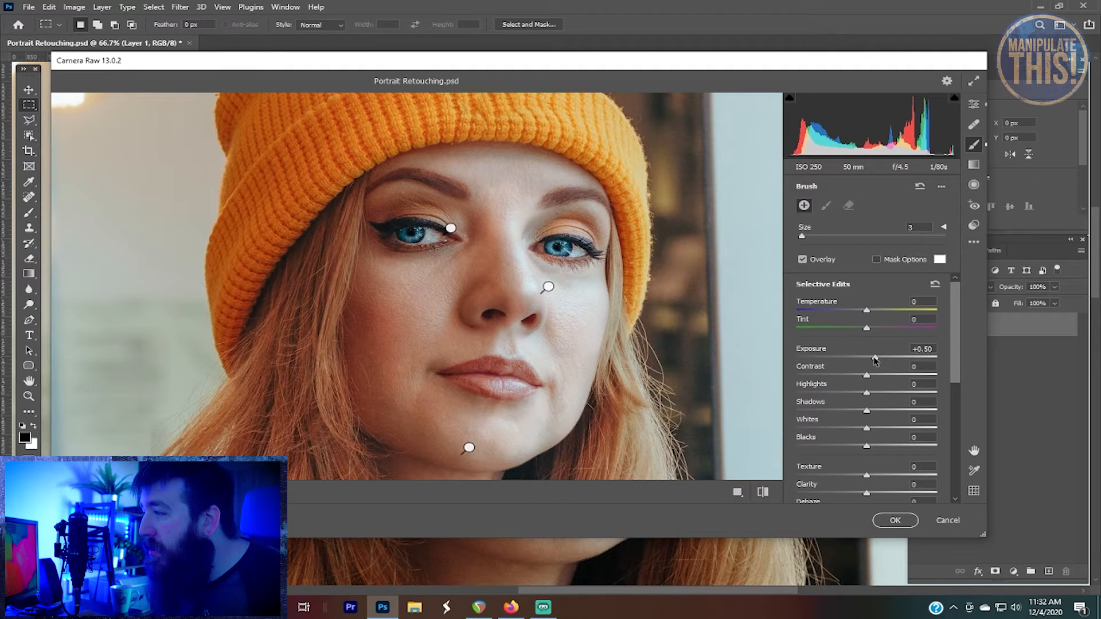
mouse_move(956, 334)
mouse_down()
mouse_move(953, 450)
mouse_move(949, 342)
mouse_up()
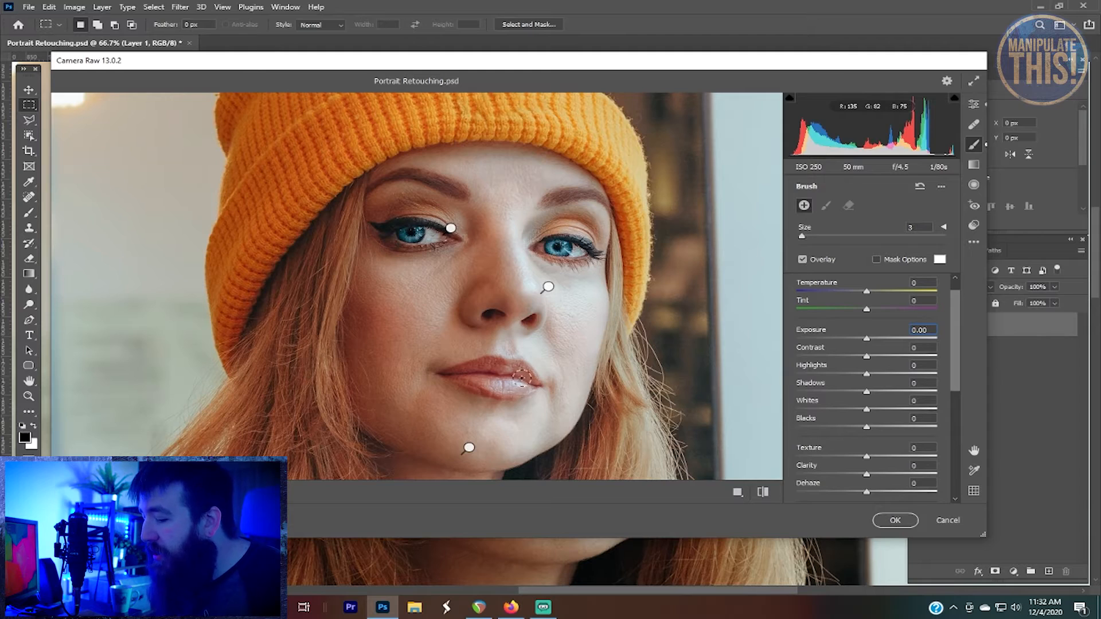
key(ctrl+plus)
key(space)
drag(592, 398, 552, 313)
key(ctrl+plus)
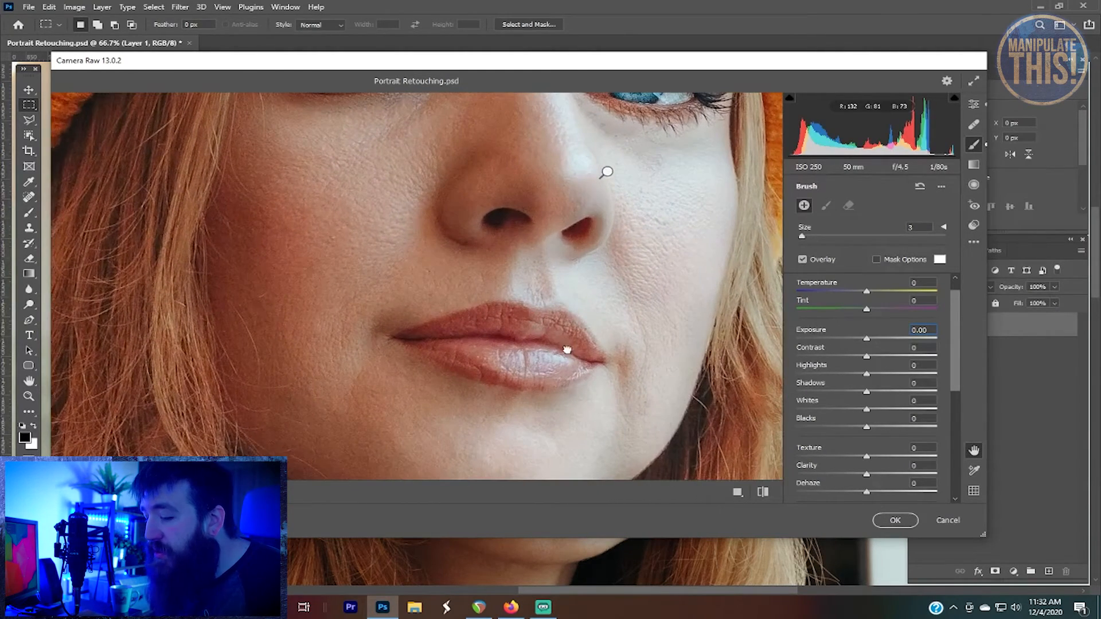
drag(566, 350, 520, 327)
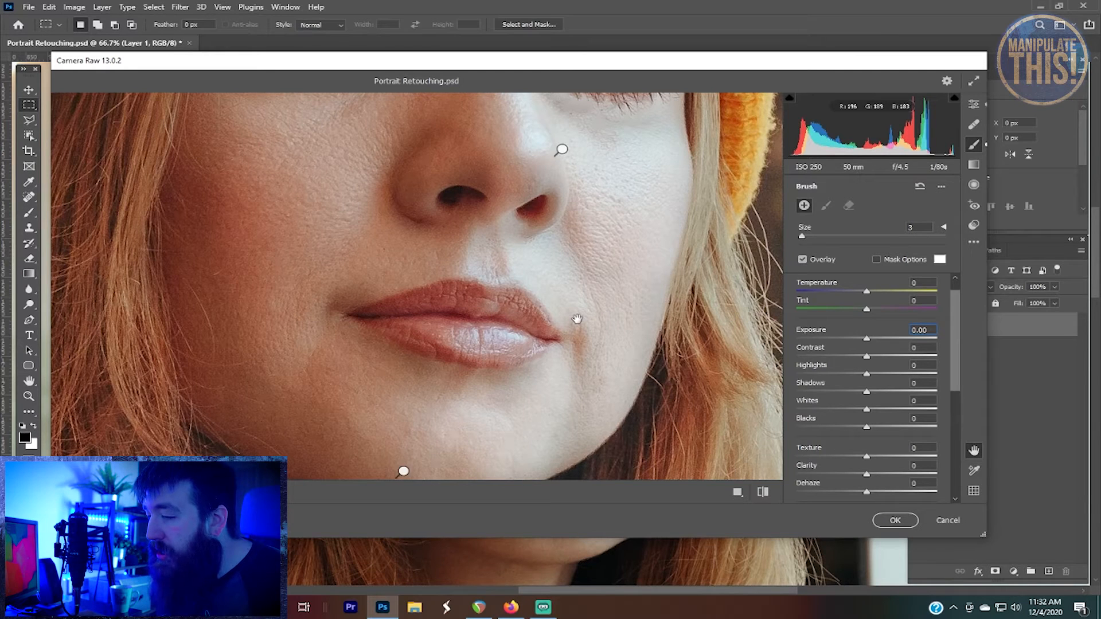
key(e)
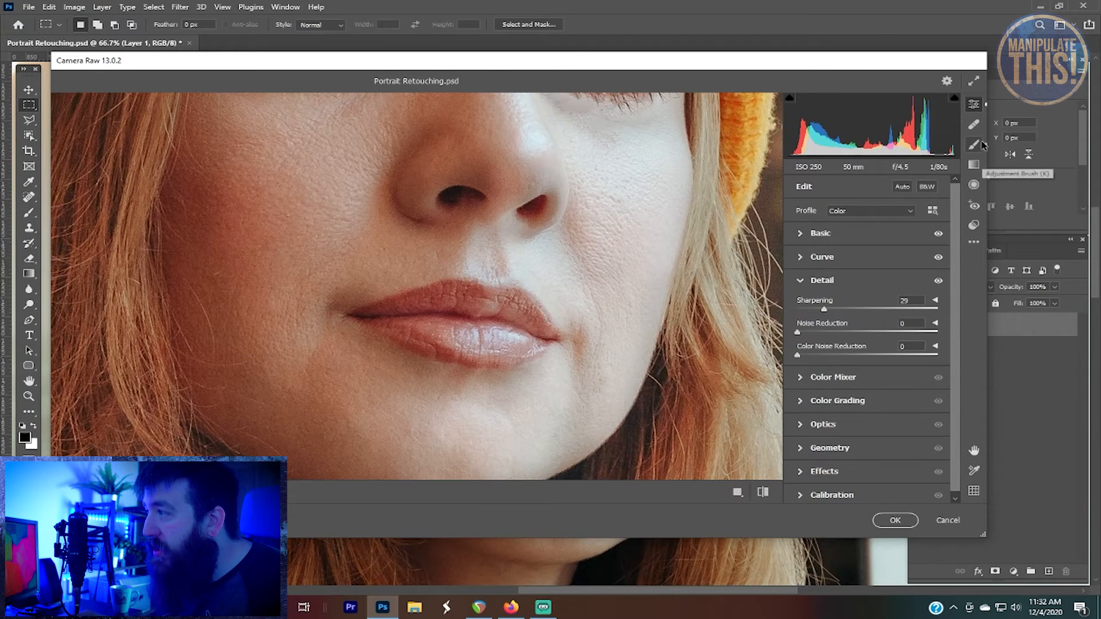
click(981, 145)
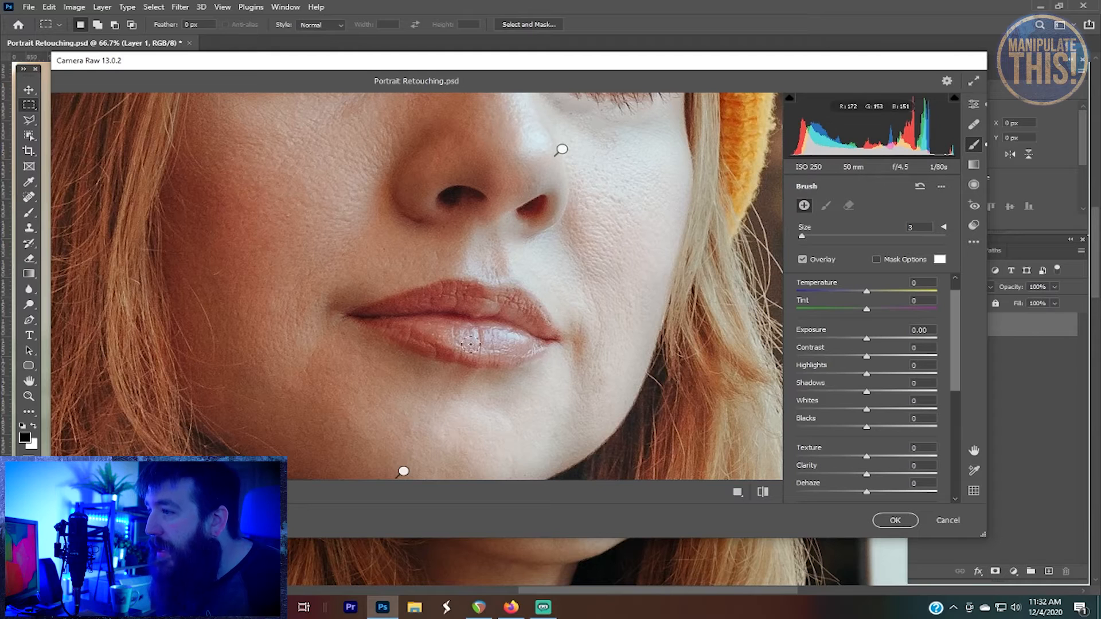
- Paint the new adjustment over the upper and lower lips with brush size 5
key(bracketleft)
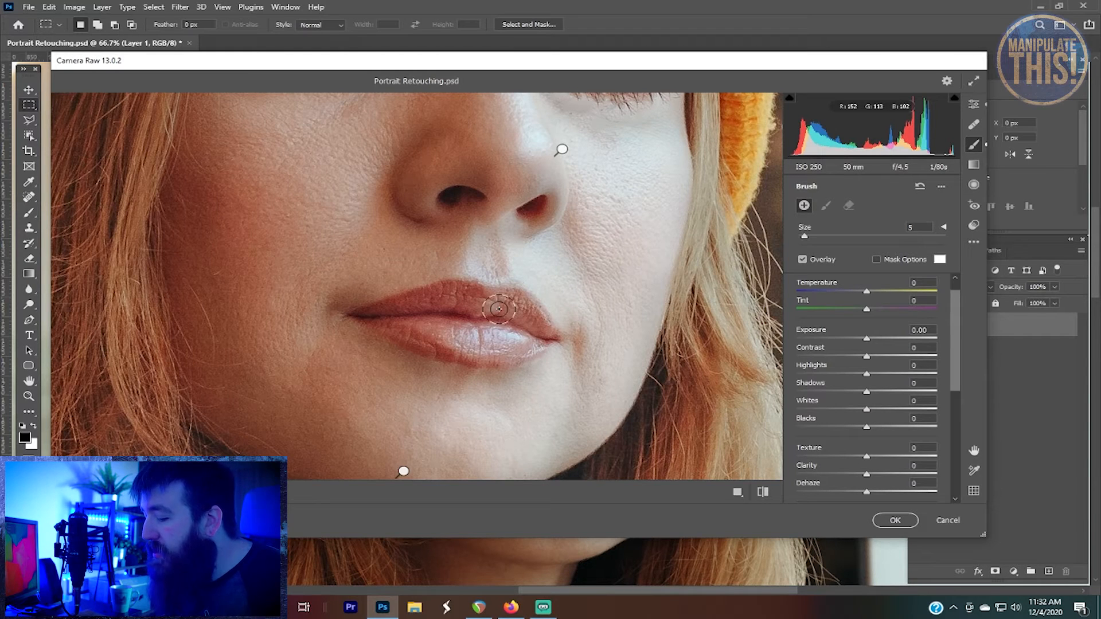
key(bracketright)
key(bracketright)
key(bracketright)
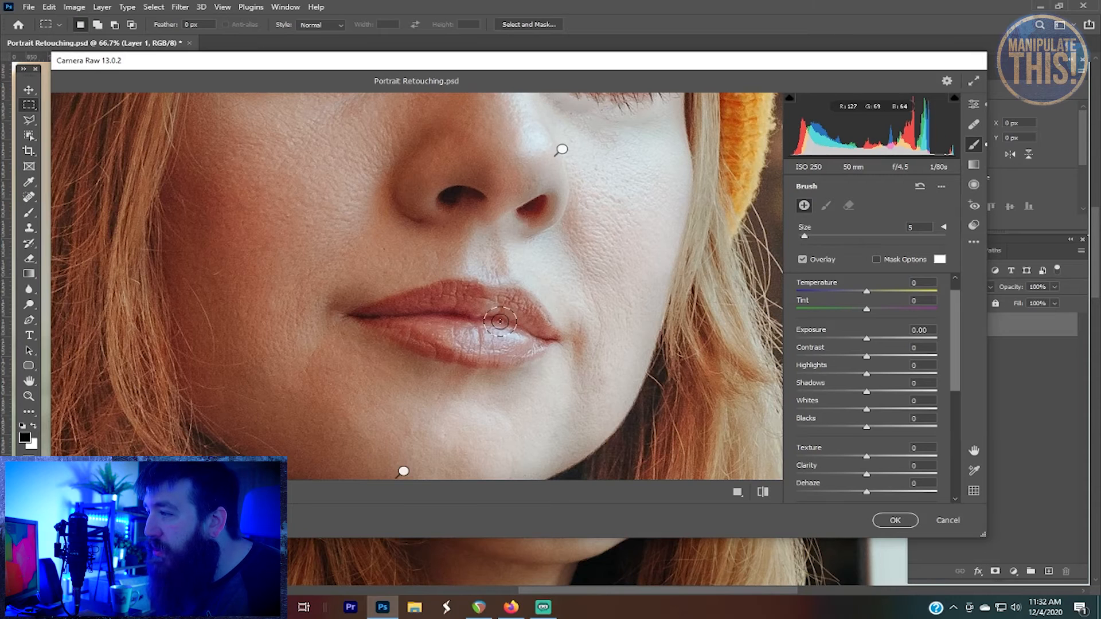
key(bracketright)
key(bracketright)
mouse_move(523, 332)
mouse_down()
mouse_move(388, 314)
mouse_move(443, 303)
mouse_move(508, 310)
mouse_move(514, 342)
mouse_move(422, 338)
mouse_up()
key(bracketleft)
key(bracketleft)
- Try different Exposure values on the lip adjustment and reset Exposure to 0.00
mouse_move(881, 342)
mouse_down()
mouse_move(862, 350)
mouse_move(915, 338)
mouse_move(809, 332)
mouse_move(866, 327)
mouse_move(764, 342)
mouse_move(844, 338)
mouse_up()
double_click(861, 355)
double_click(840, 342)
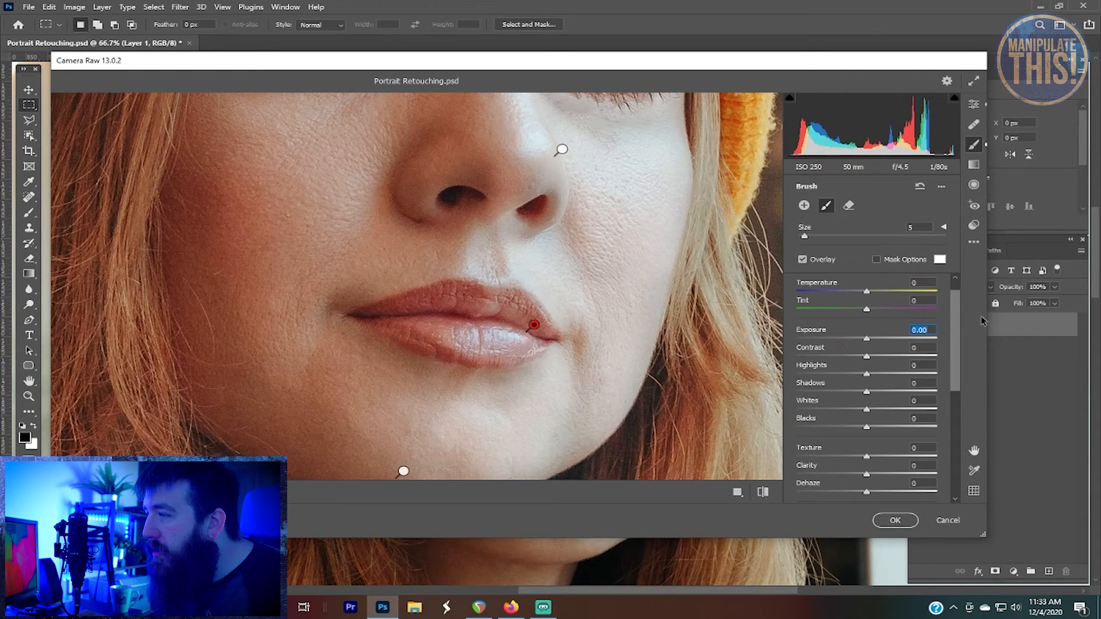
- Shift the lip adjustment's Tint toward magenta and set its Texture to -65 and Clarity to -81
drag(867, 314, 920, 315)
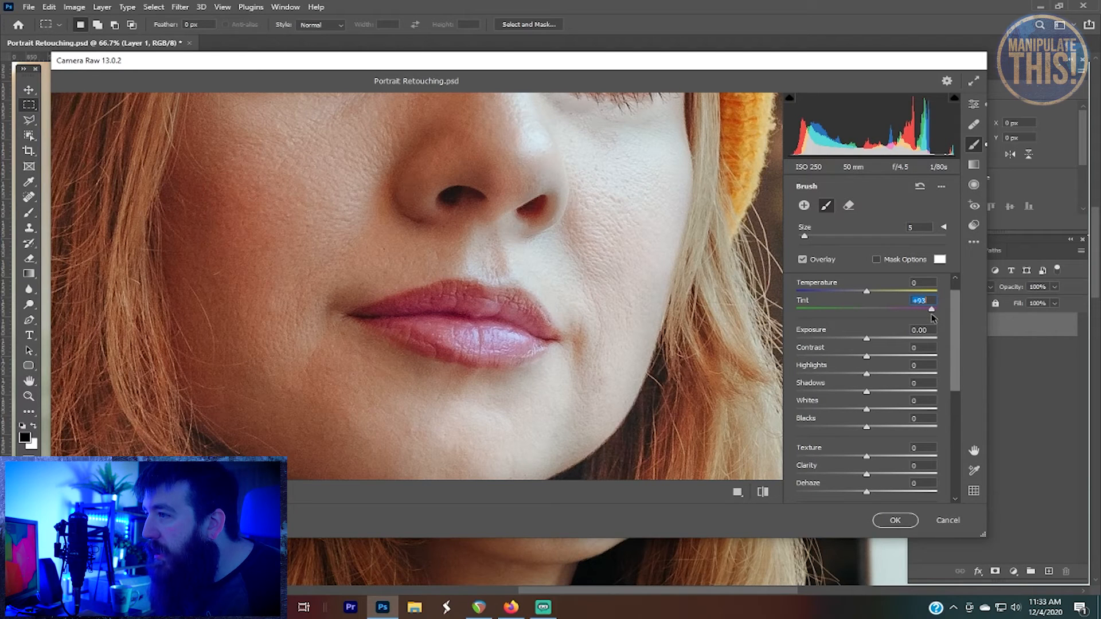
drag(908, 315, 947, 356)
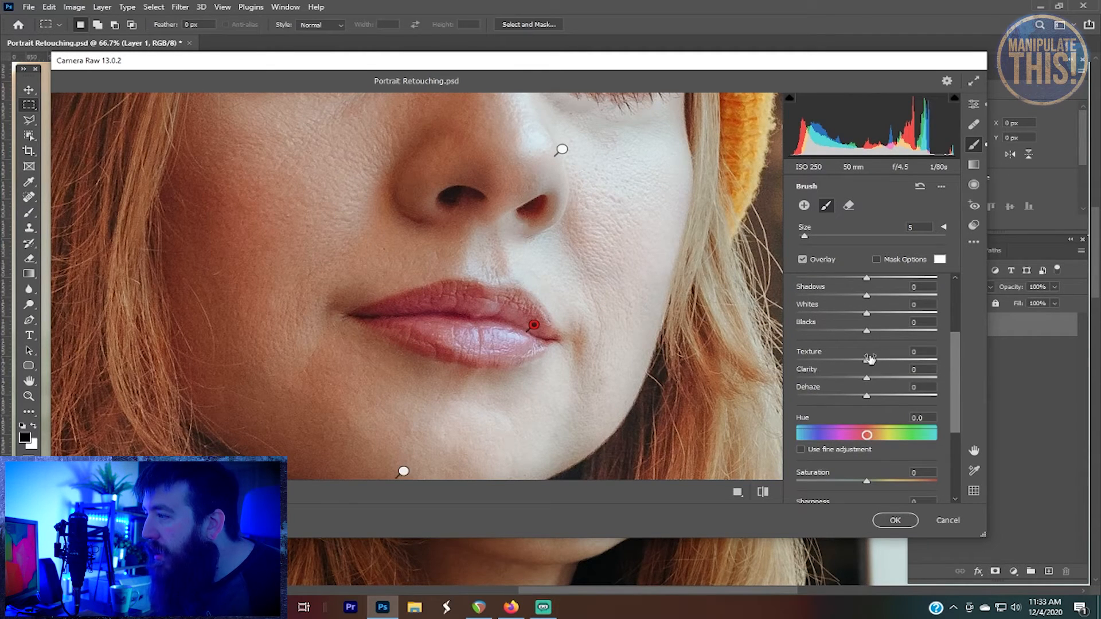
drag(869, 359, 819, 380)
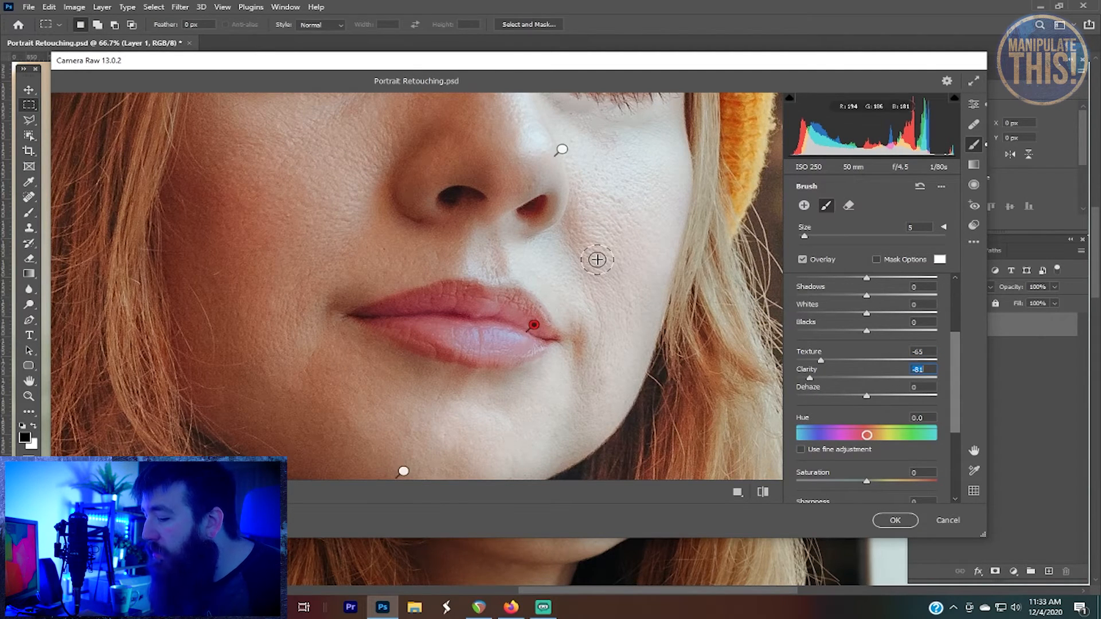
alt+click(597, 260)
alt+click(598, 260)
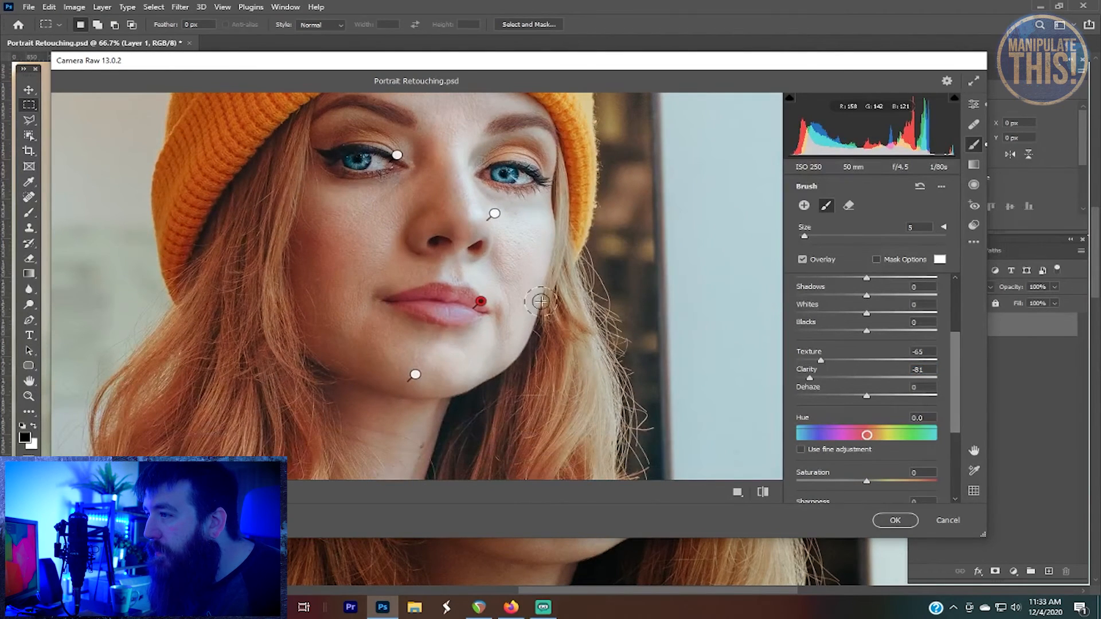
- Extend the lip adjustment over the remaining lip areas with brush size 3
key(bracketleft)
key(bracketleft)
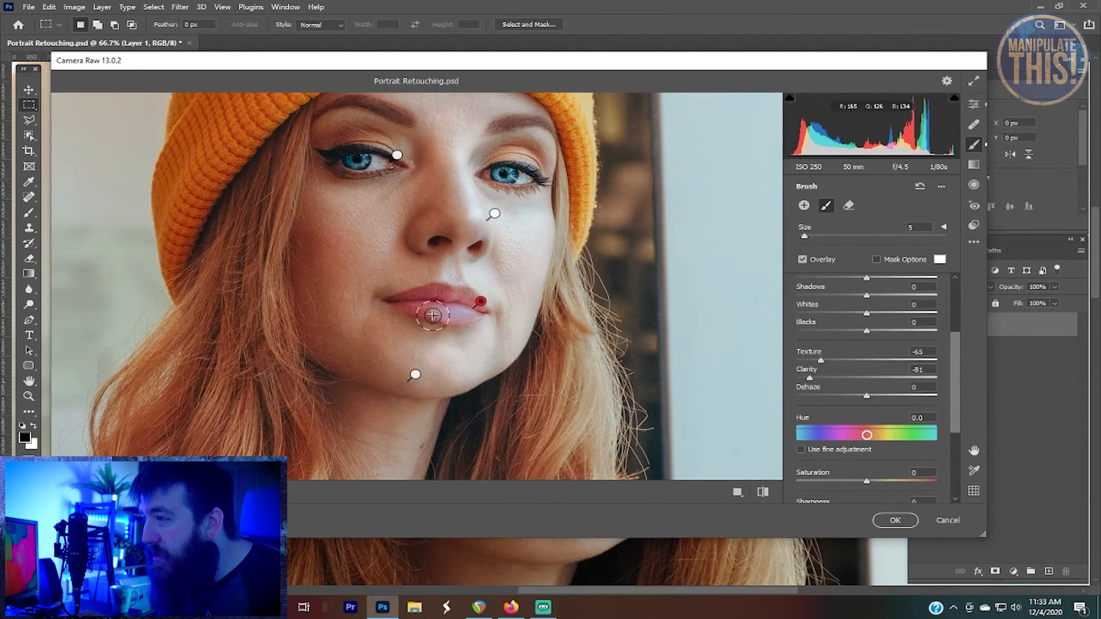
key(bracketright)
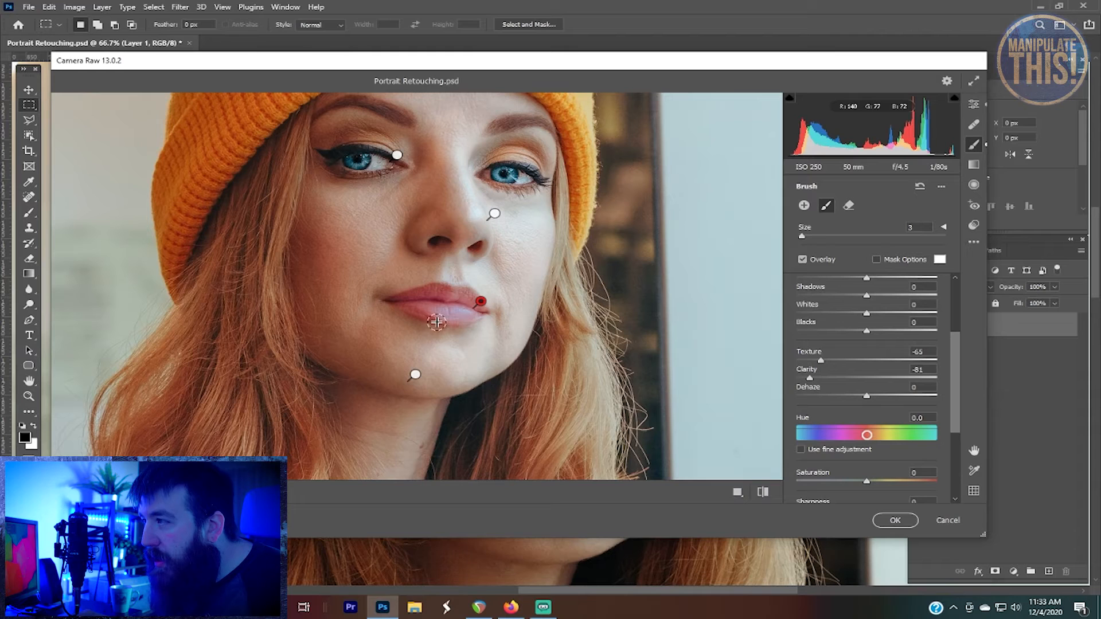
drag(429, 317, 397, 305)
mouse_move(463, 296)
mouse_down()
mouse_move(477, 309)
mouse_move(436, 291)
mouse_move(395, 312)
mouse_up()
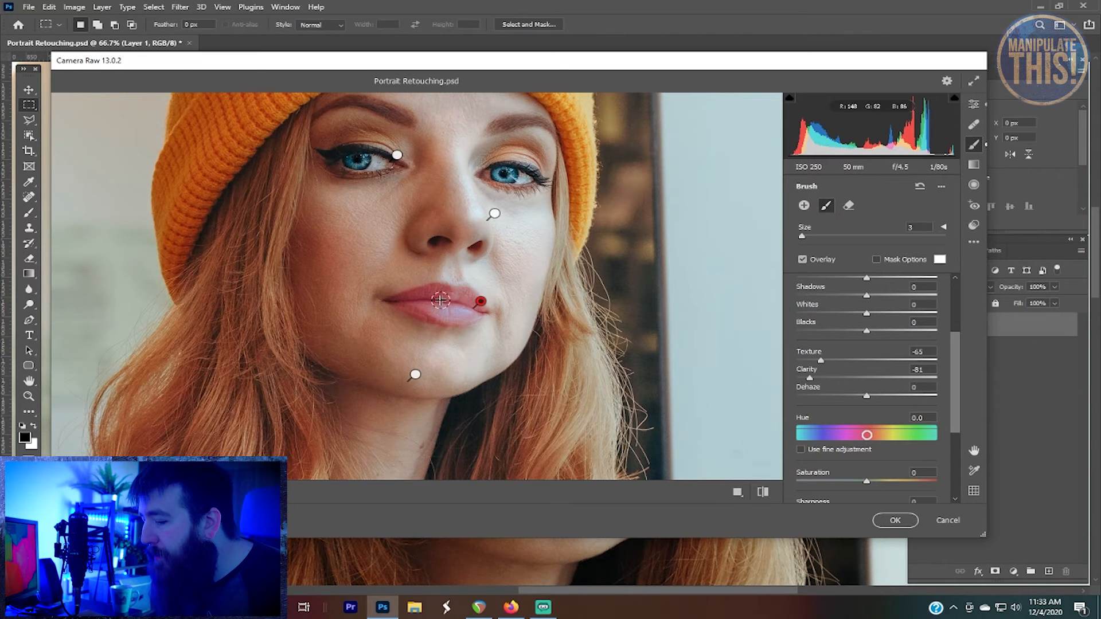
- Set the lip adjustment's Tint to +46
alt+click(441, 300)
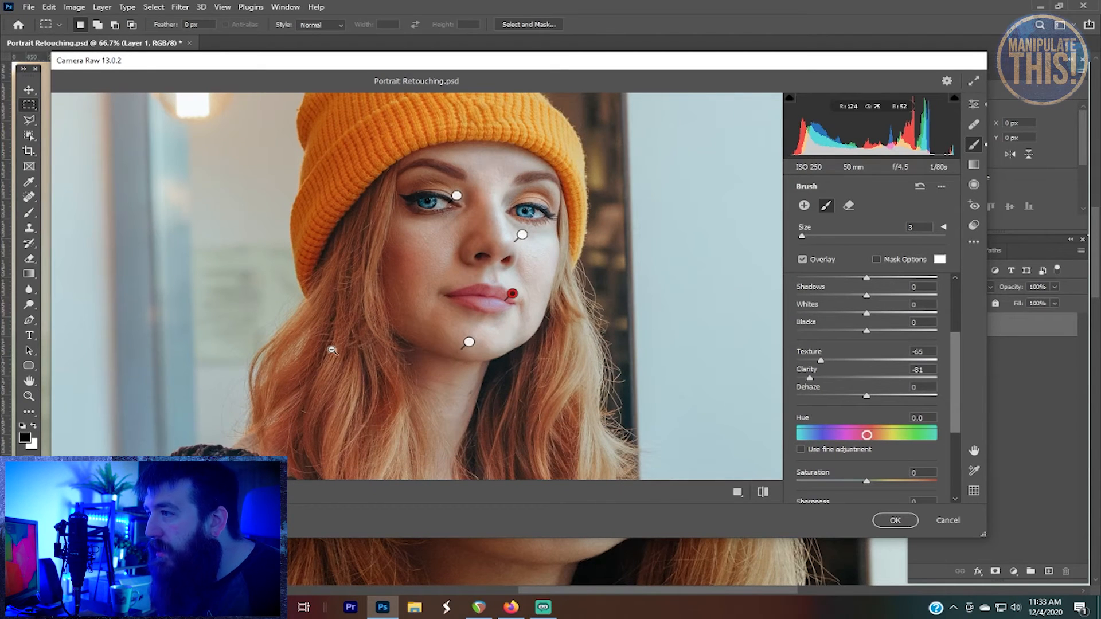
key(ctrl+plus)
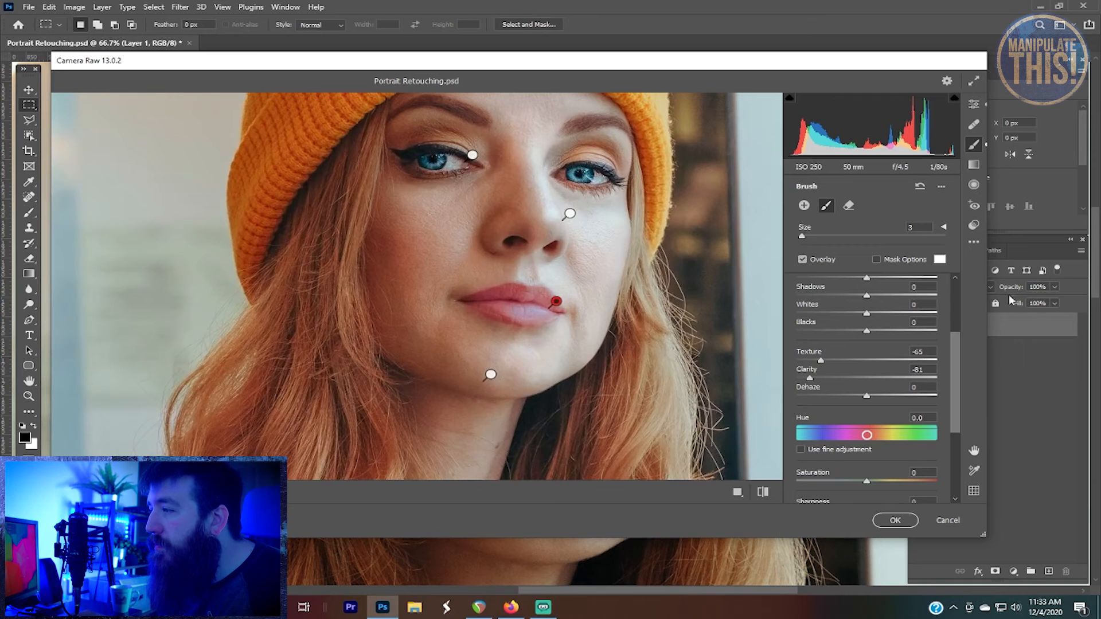
scroll(943, 372, up, 5)
drag(907, 332, 863, 333)
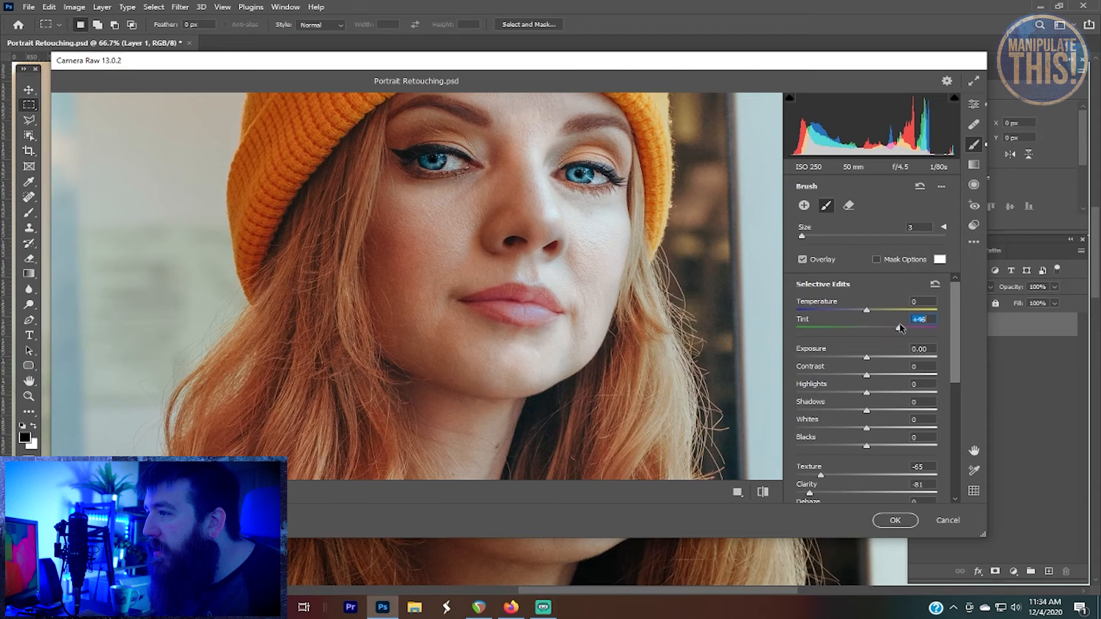
- Examine the tinted lips and the rest of the face from a distance and close up
key(ctrl+minus)
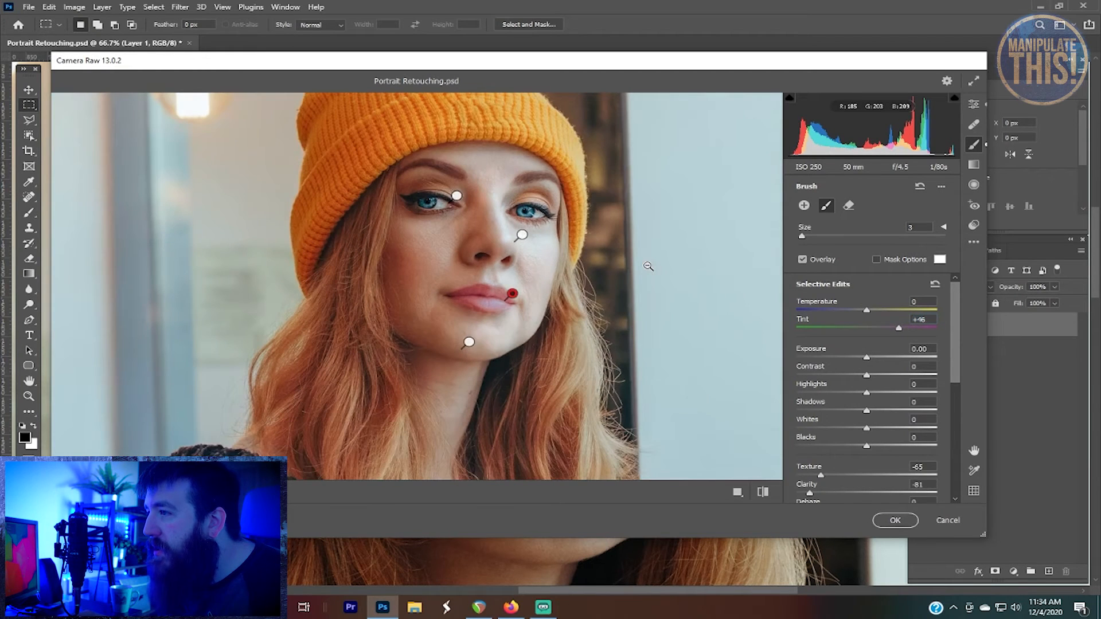
key(ctrl+plus)
key(ctrl+plus)
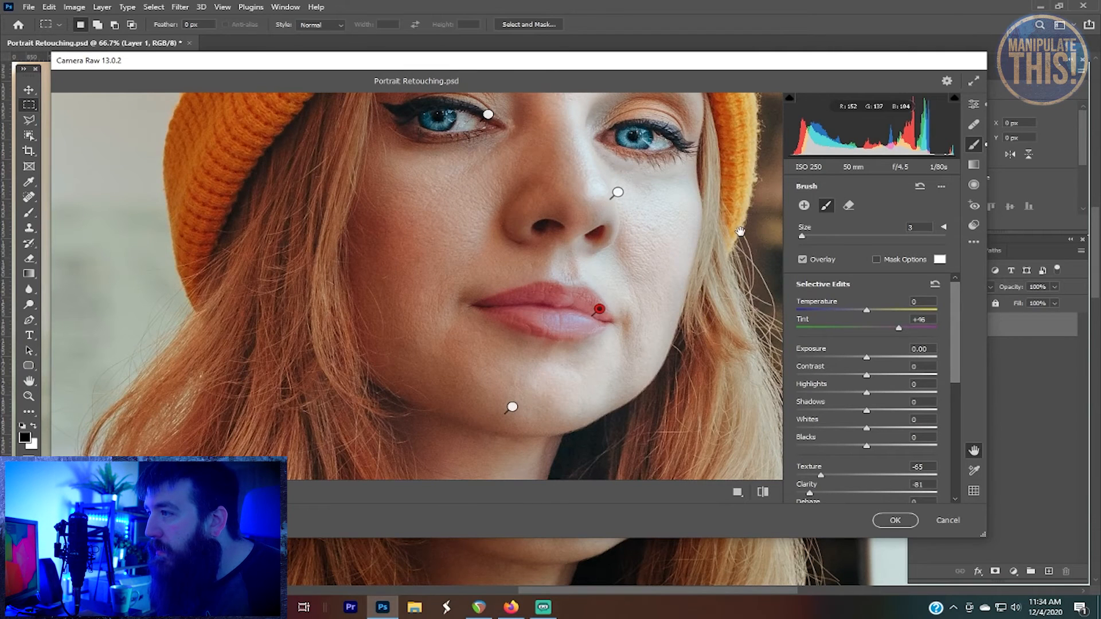
drag(741, 224, 670, 290)
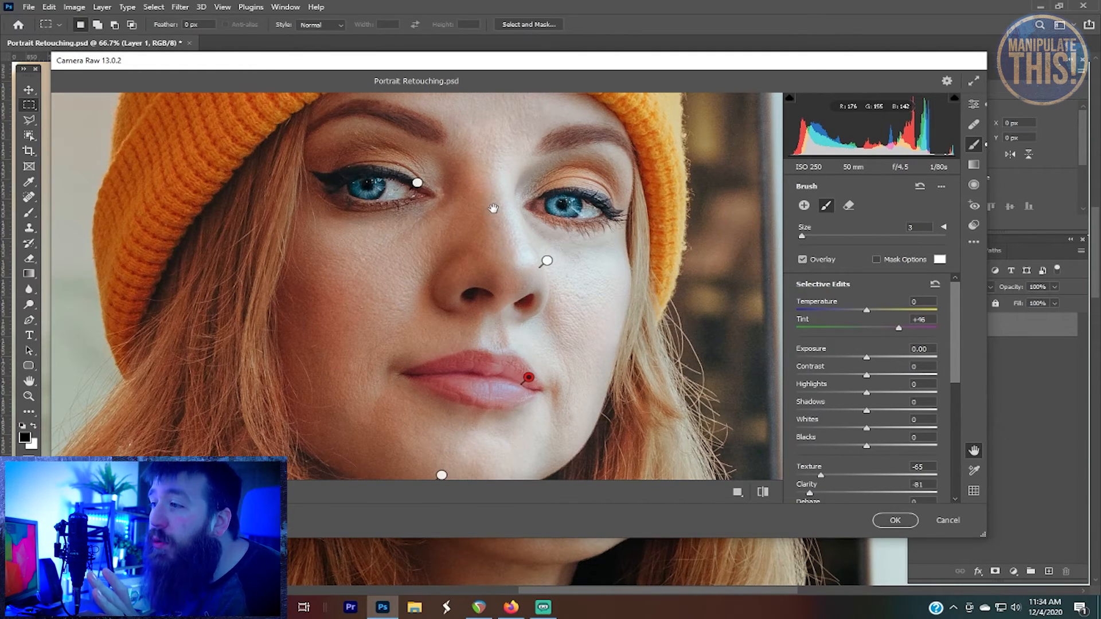
drag(414, 350, 403, 327)
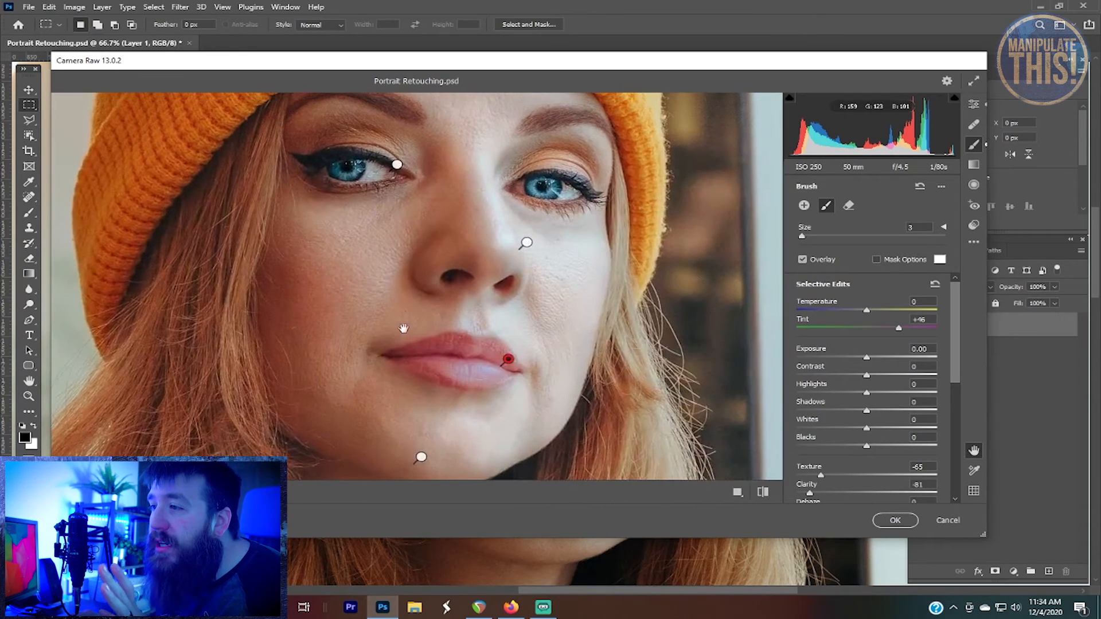
drag(464, 227, 484, 304)
drag(396, 323, 424, 231)
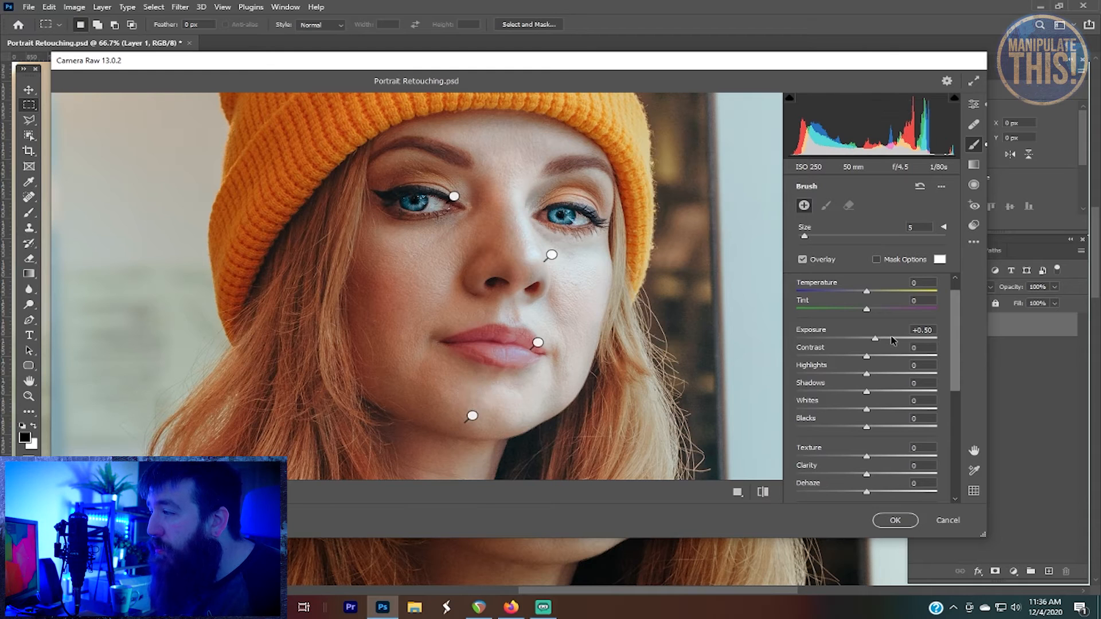
- Paint a new brush adjustment over the facial skin, using brush size 3 for finer areas, and reset its Exposure to 0.00
mouse_move(454, 386)
mouse_down()
mouse_move(422, 393)
mouse_move(473, 415)
mouse_move(375, 363)
mouse_move(380, 283)
mouse_move(368, 305)
mouse_move(380, 252)
mouse_move(413, 267)
mouse_move(452, 238)
mouse_move(434, 266)
mouse_move(444, 266)
mouse_move(483, 230)
mouse_move(455, 241)
mouse_move(373, 238)
mouse_move(383, 264)
mouse_move(427, 295)
mouse_move(415, 352)
mouse_move(507, 396)
mouse_move(477, 409)
mouse_move(506, 413)
mouse_move(451, 410)
mouse_move(542, 392)
mouse_move(517, 409)
mouse_move(549, 386)
mouse_move(498, 397)
mouse_move(576, 365)
mouse_move(595, 277)
mouse_move(567, 269)
mouse_move(565, 347)
mouse_move(521, 310)
mouse_move(433, 315)
mouse_move(452, 311)
mouse_move(440, 281)
mouse_move(468, 249)
mouse_move(501, 235)
mouse_move(529, 252)
mouse_move(498, 205)
mouse_move(518, 231)
mouse_move(494, 229)
mouse_move(509, 189)
mouse_move(518, 198)
mouse_move(514, 148)
mouse_move(504, 189)
mouse_move(491, 147)
mouse_move(452, 127)
mouse_up()
key(bracketleft)
key(bracketleft)
mouse_move(479, 190)
mouse_down()
mouse_move(445, 178)
mouse_move(378, 177)
mouse_move(428, 163)
mouse_move(452, 184)
mouse_move(531, 138)
mouse_move(548, 140)
mouse_move(489, 134)
mouse_move(581, 151)
mouse_move(517, 171)
mouse_move(506, 203)
mouse_move(582, 183)
mouse_move(608, 193)
mouse_move(520, 202)
mouse_move(522, 223)
mouse_move(552, 241)
mouse_move(602, 240)
mouse_move(545, 256)
mouse_up()
mouse_move(543, 313)
mouse_down()
mouse_move(467, 314)
mouse_move(418, 344)
mouse_move(454, 372)
mouse_up()
mouse_move(402, 264)
mouse_down()
mouse_move(372, 225)
mouse_move(394, 246)
mouse_up()
mouse_move(428, 178)
mouse_down()
mouse_move(456, 133)
mouse_move(399, 127)
mouse_move(379, 170)
mouse_up()
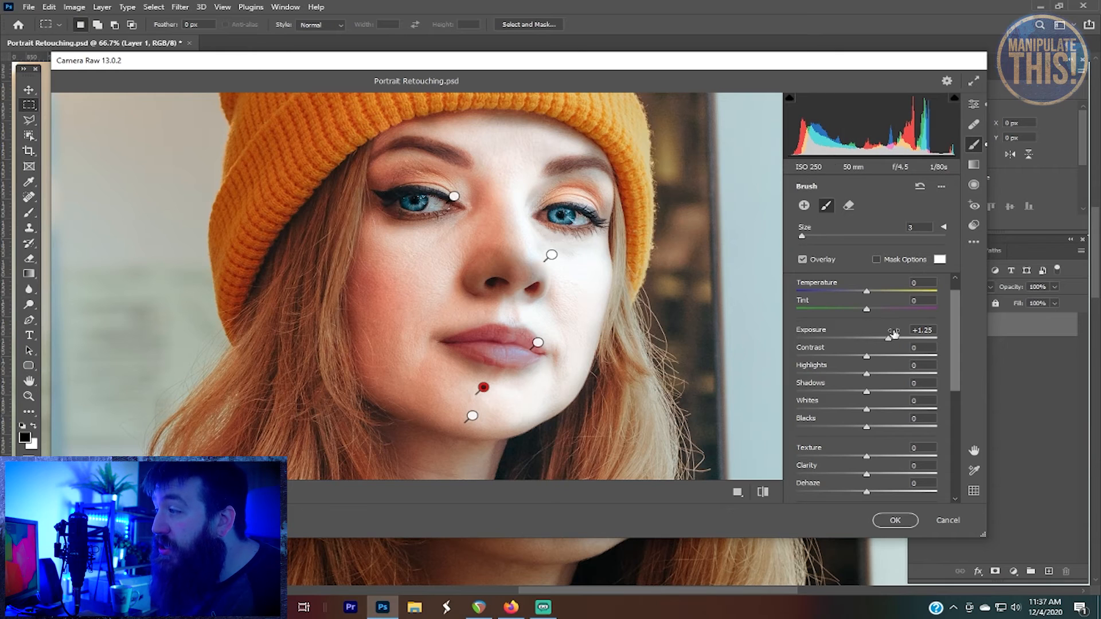
drag(898, 337, 917, 335)
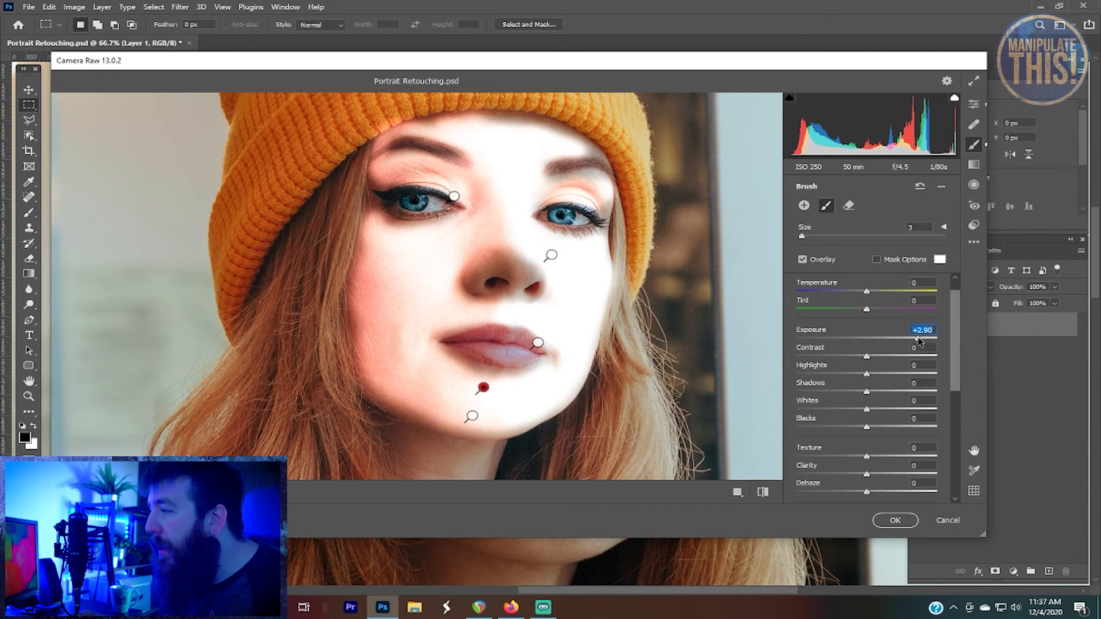
double_click(917, 339)
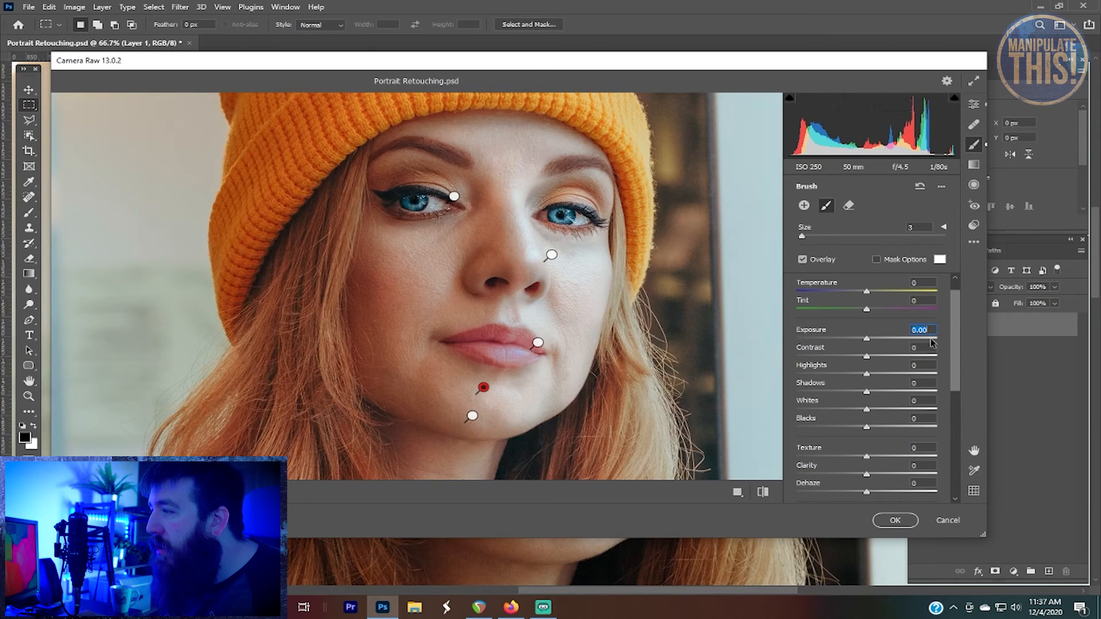
- Try Texture +100, and Texture and Clarity -100, on the skin adjustment and reset both to 0
drag(954, 333, 958, 388)
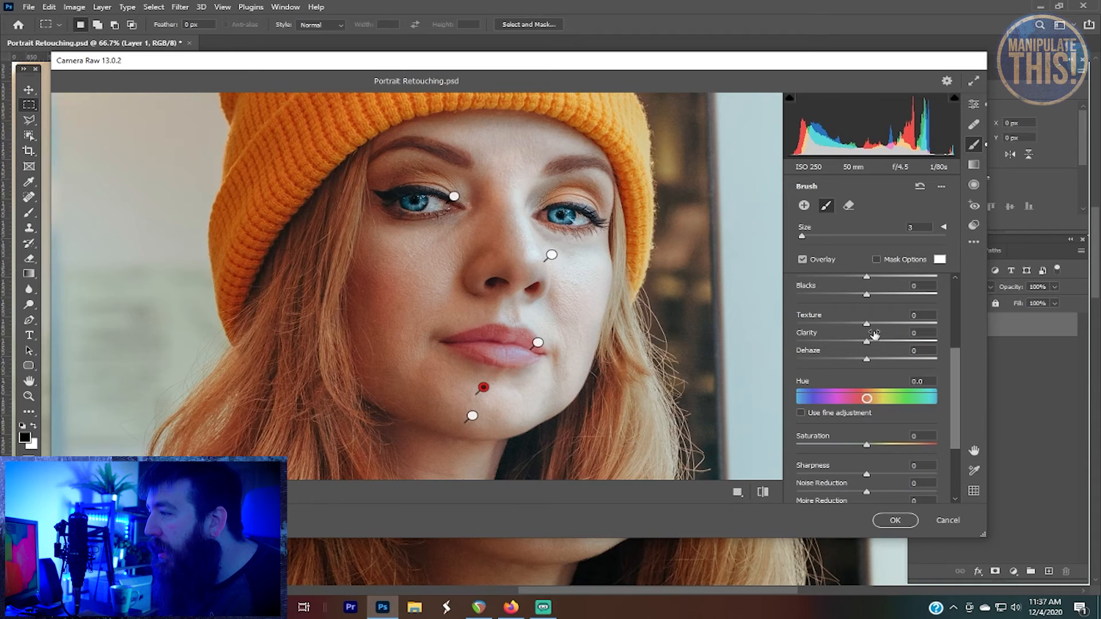
drag(866, 324, 916, 325)
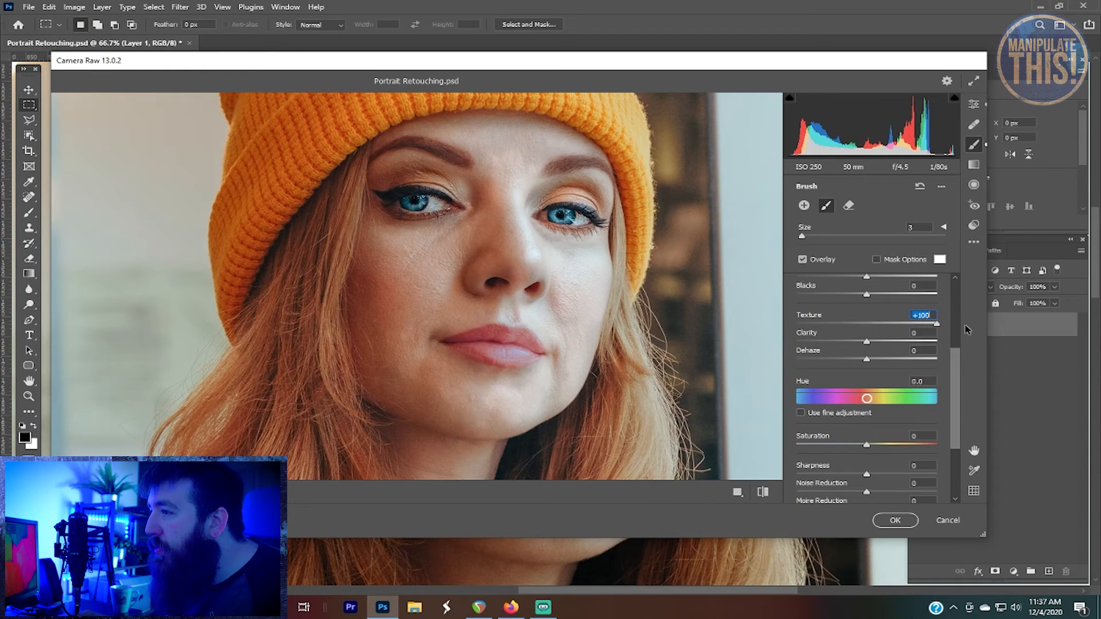
drag(934, 332, 846, 342)
drag(834, 342, 776, 321)
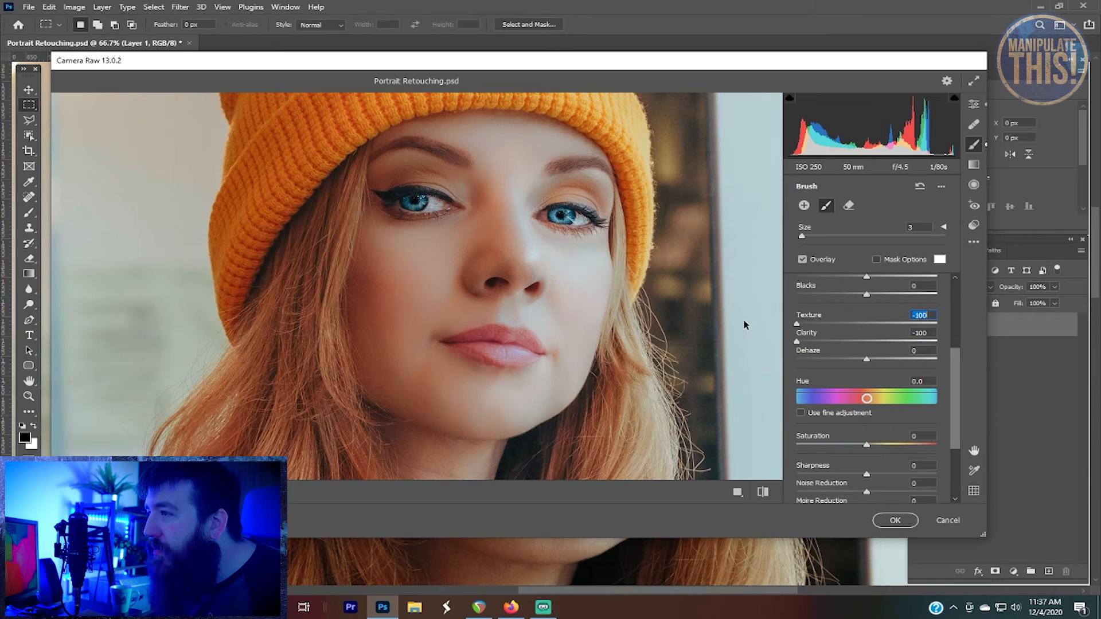
double_click(796, 323)
double_click(796, 341)
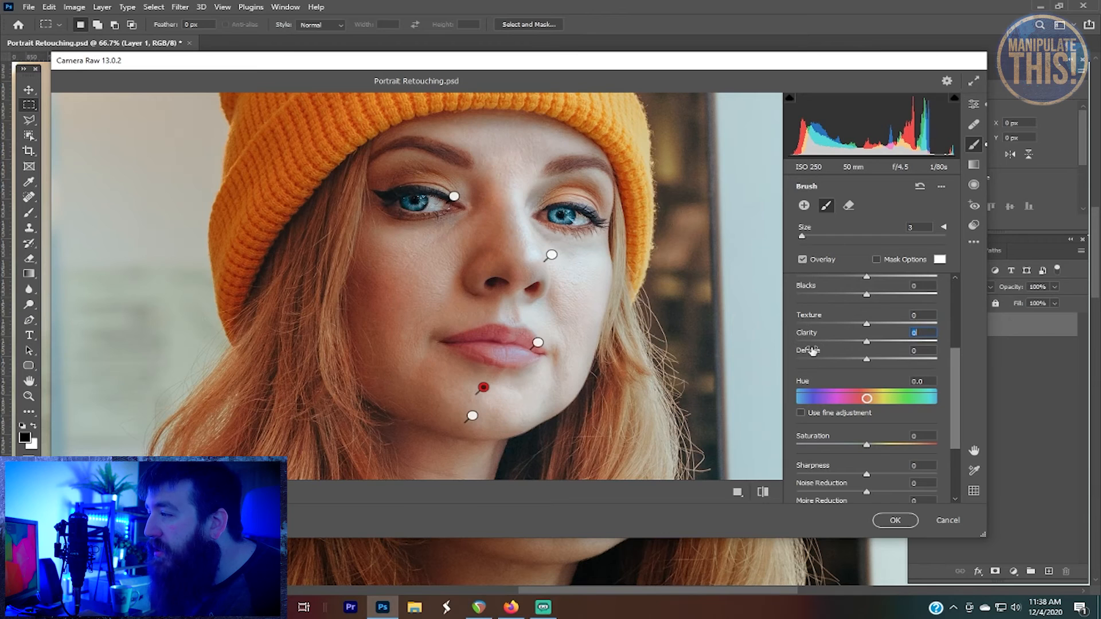
- Soften the facial skin by setting the skin adjustment's Texture to -26 and Clarity to -24
mouse_move(870, 334)
mouse_down()
mouse_move(785, 327)
mouse_move(871, 328)
mouse_up()
double_click(865, 325)
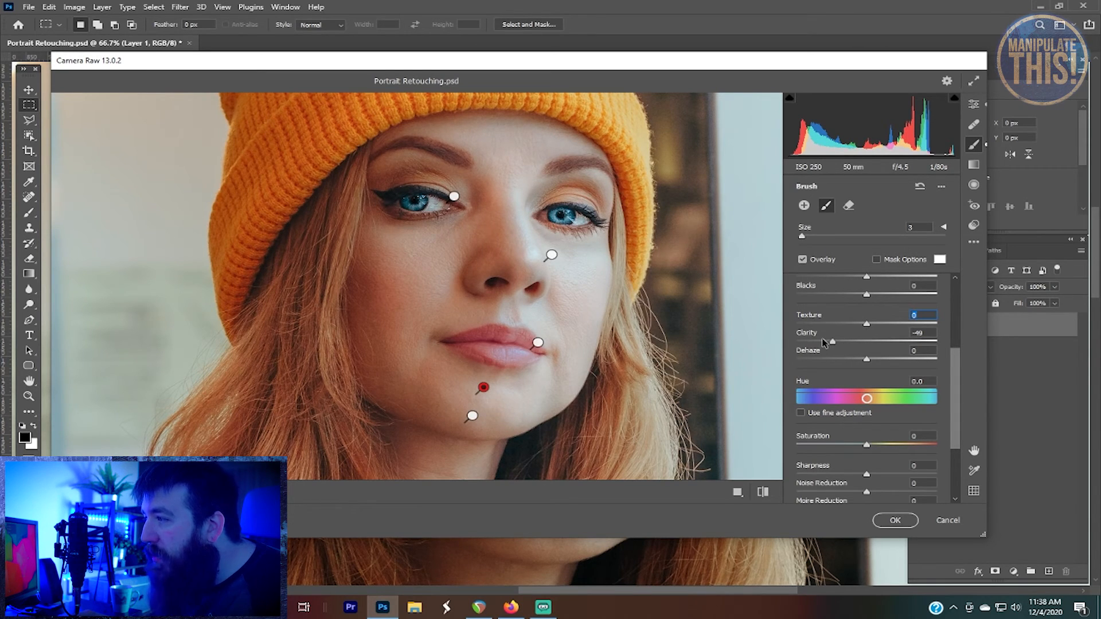
mouse_move(833, 343)
mouse_down()
mouse_move(775, 355)
mouse_move(867, 352)
mouse_move(857, 330)
mouse_move(817, 331)
mouse_move(840, 326)
mouse_up()
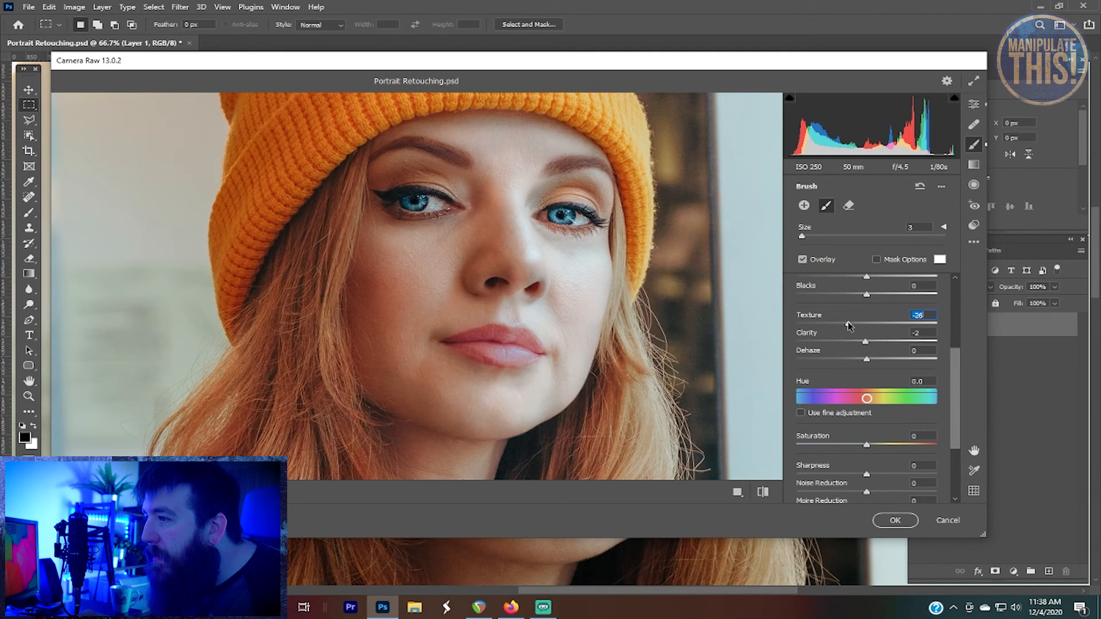
drag(849, 325, 844, 347)
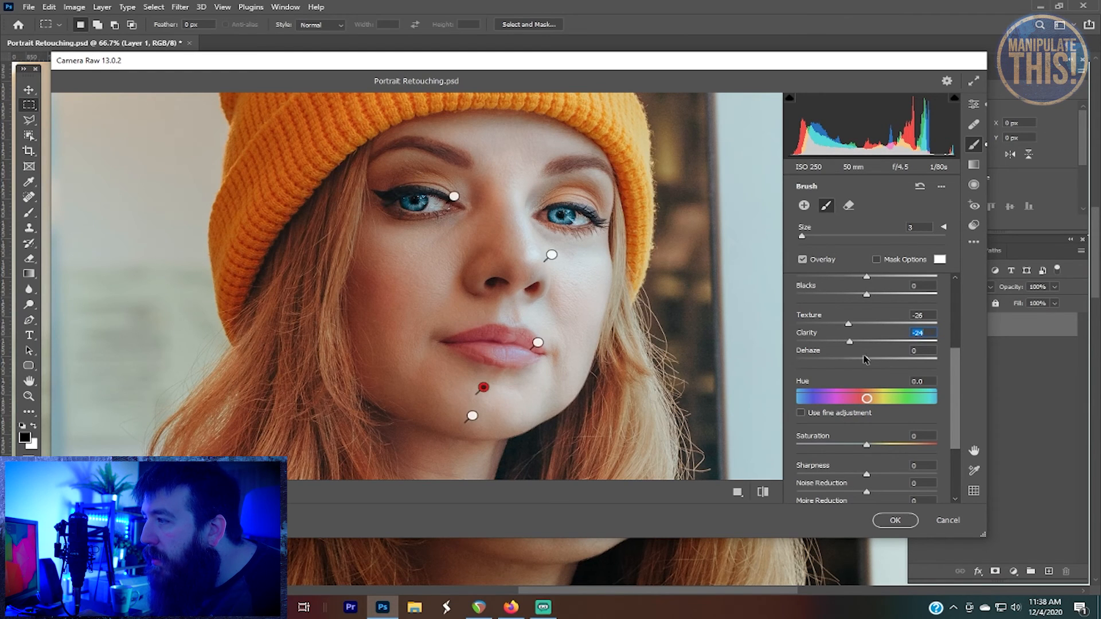
- Strengthen the skin softening by setting the skin adjustment's Texture to -35, Clarity to -35 and Dehaze to -7
mouse_move(867, 359)
mouse_down()
mouse_move(843, 359)
mouse_move(877, 371)
mouse_move(855, 371)
mouse_move(846, 347)
mouse_move(815, 346)
mouse_move(845, 345)
mouse_move(788, 356)
mouse_move(847, 348)
mouse_move(837, 353)
mouse_move(849, 325)
mouse_move(825, 336)
mouse_move(845, 331)
mouse_up()
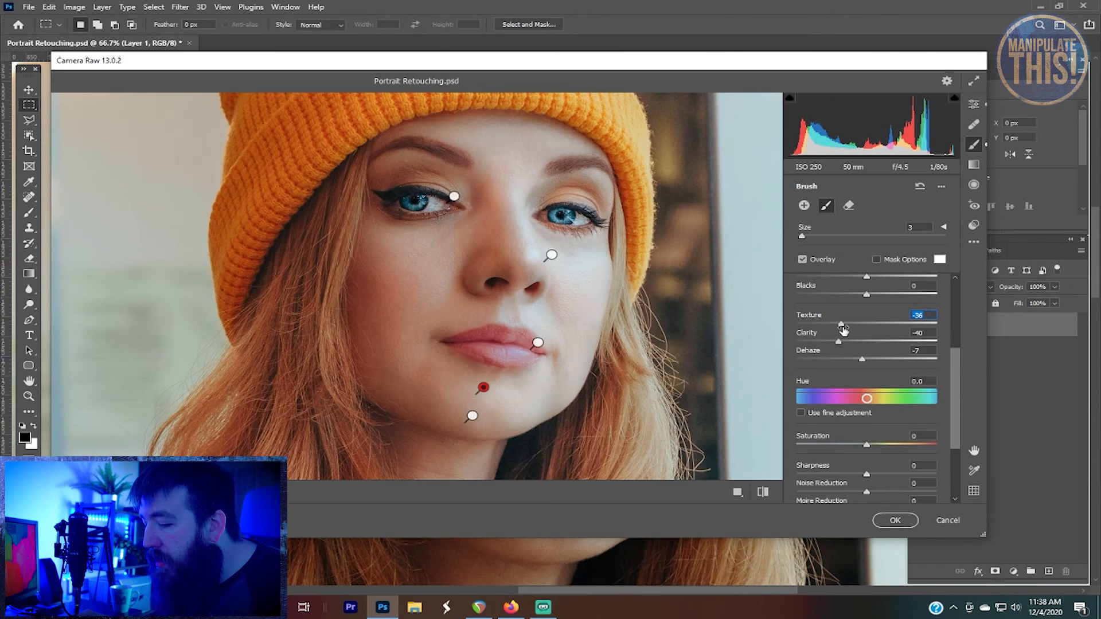
click(918, 333)
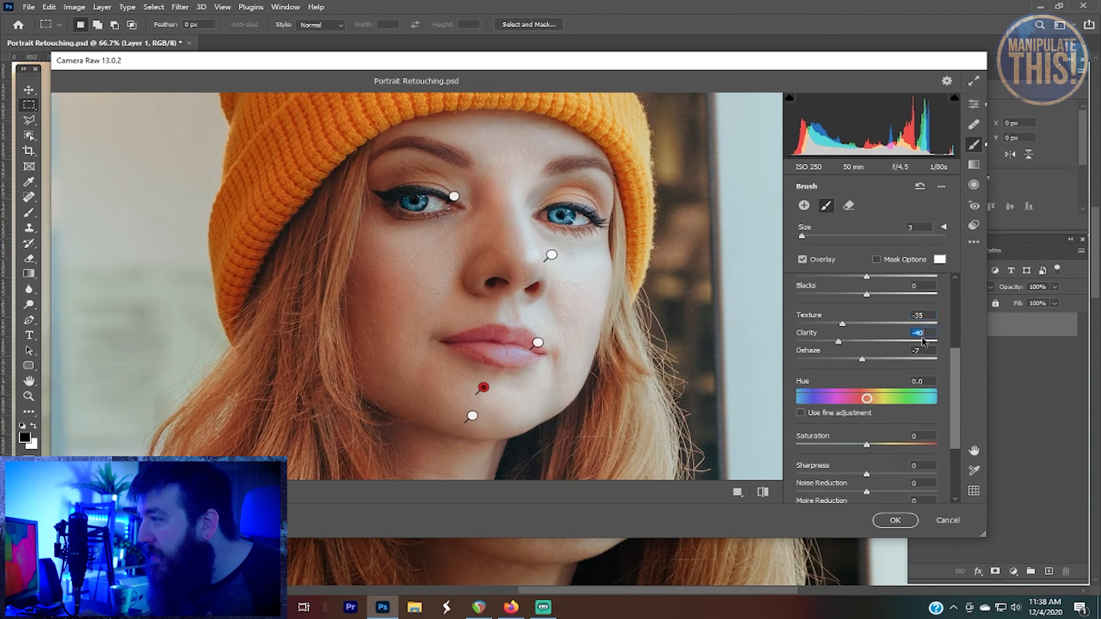
text(-35)
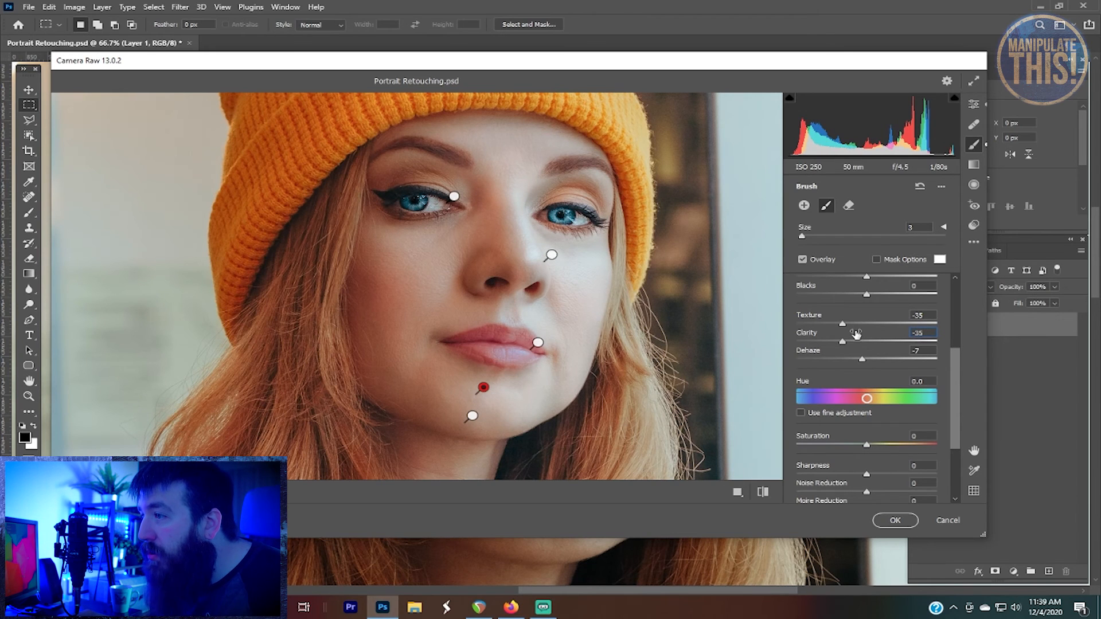
key(Return)
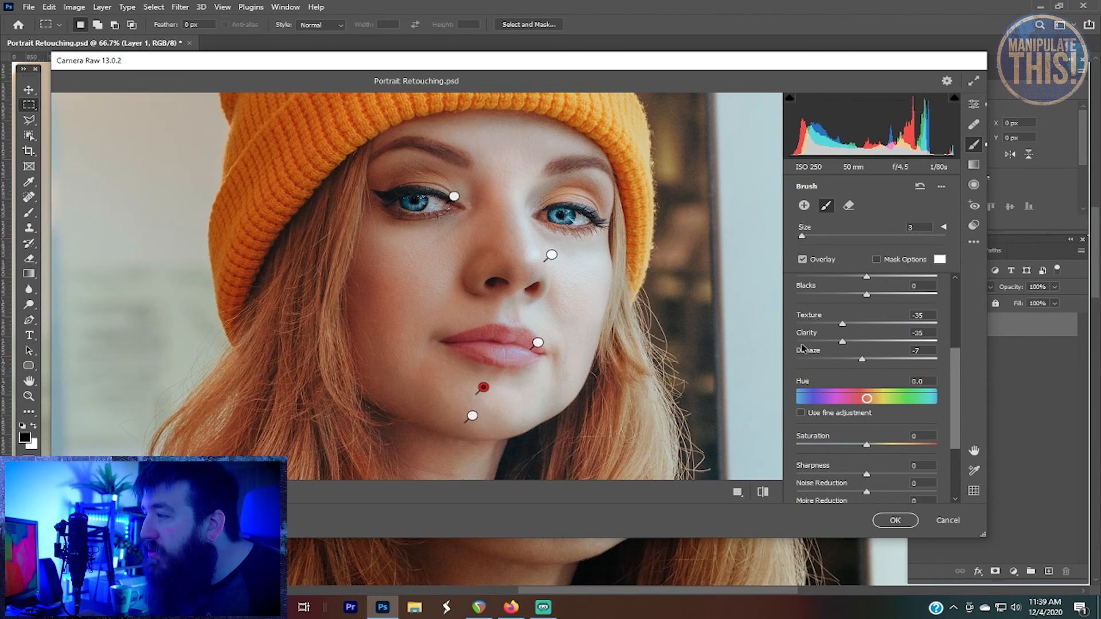
- Try Sharpness values from -100 to +28 on the skin adjustment, set it to +24, and apply the Camera Raw edits
drag(956, 371, 955, 414)
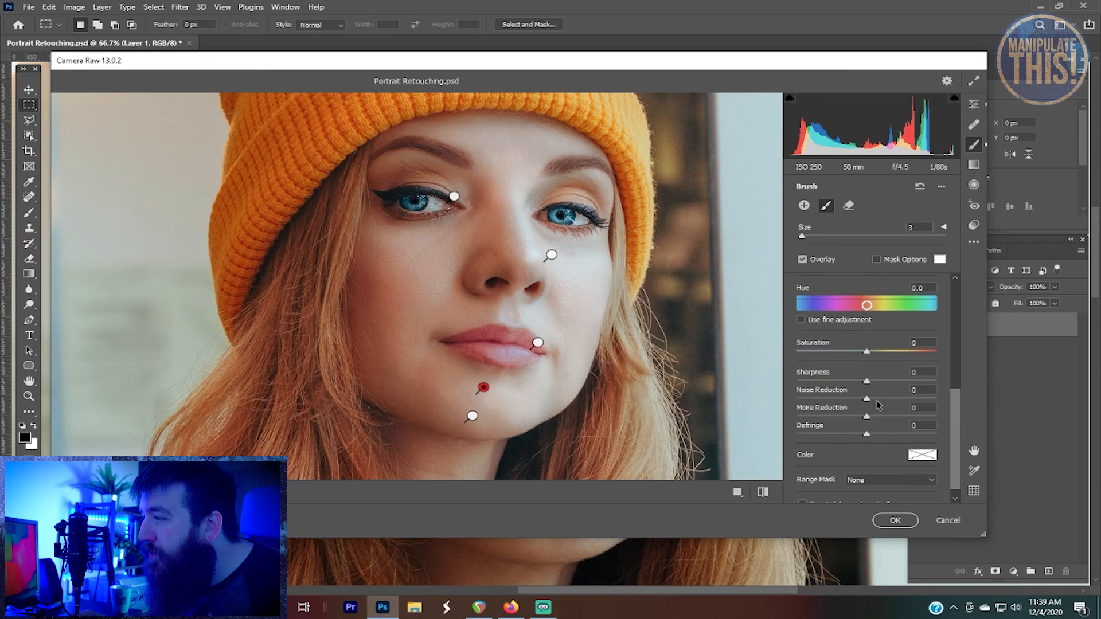
drag(866, 382, 796, 384)
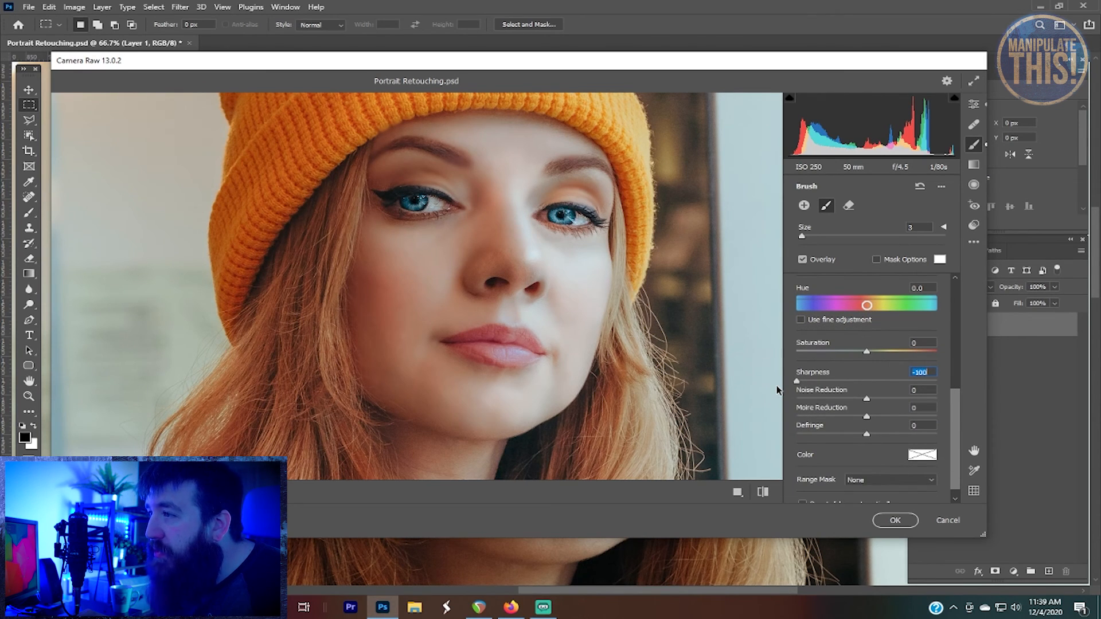
drag(797, 381, 887, 380)
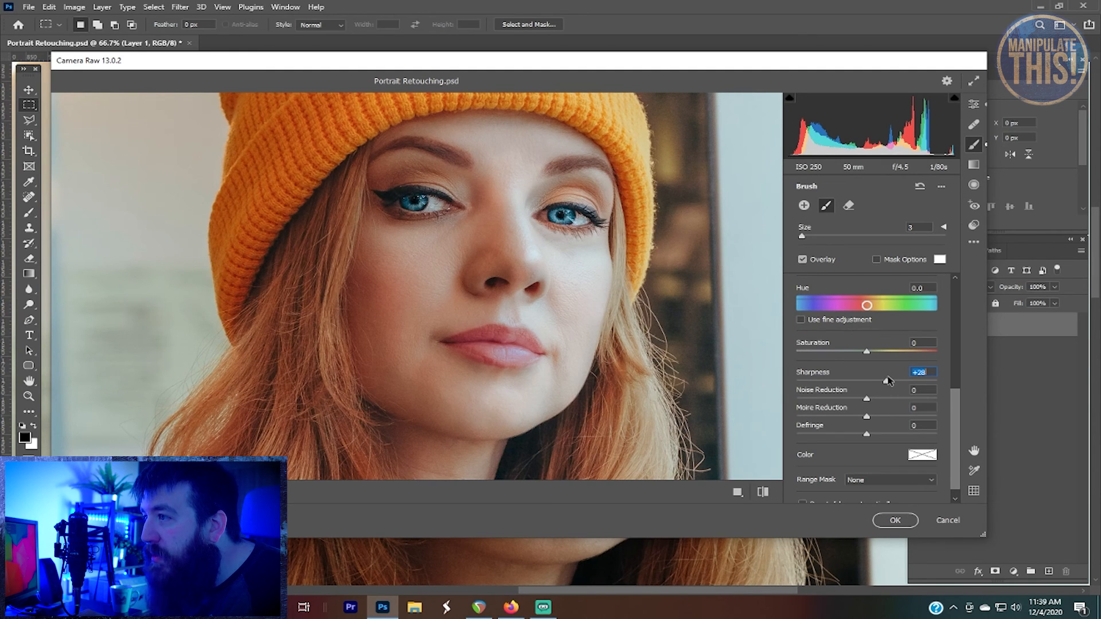
drag(887, 381, 834, 383)
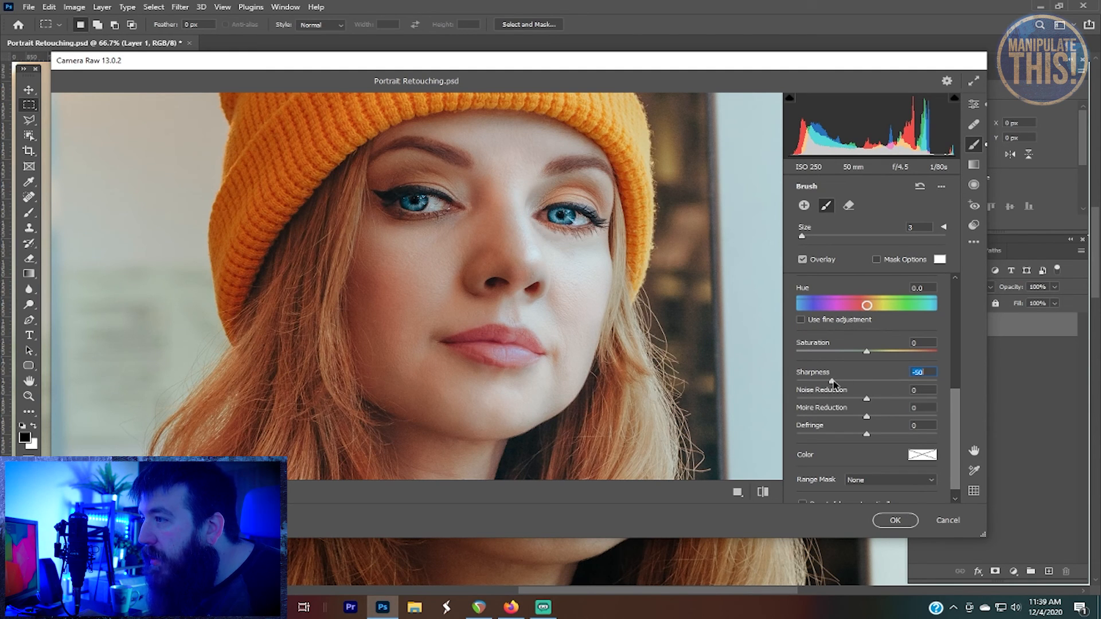
drag(834, 383, 886, 389)
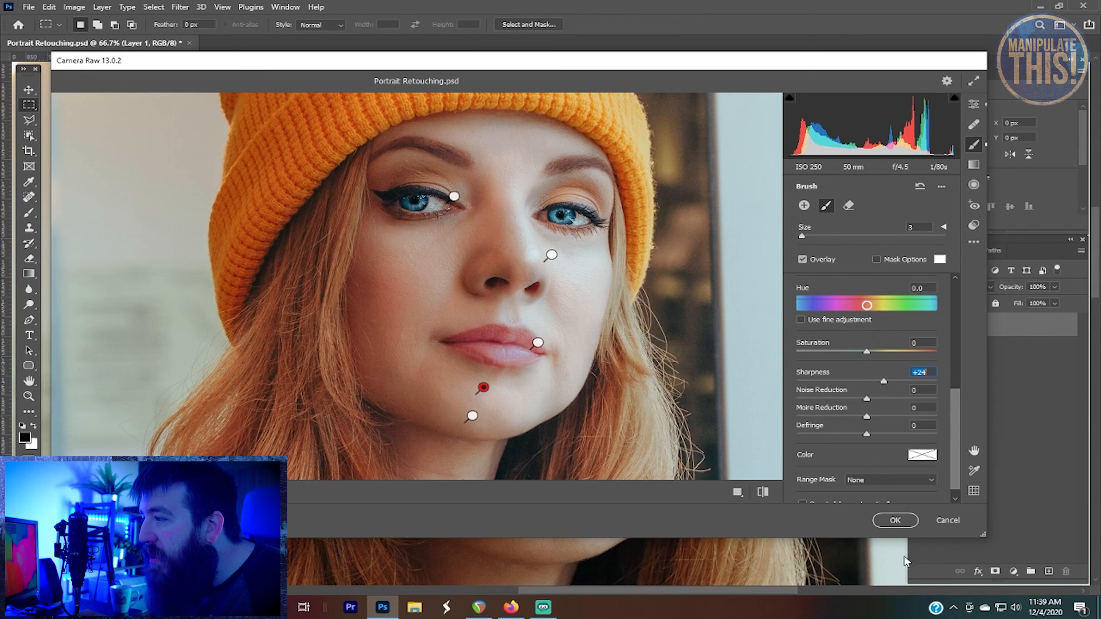
click(892, 520)
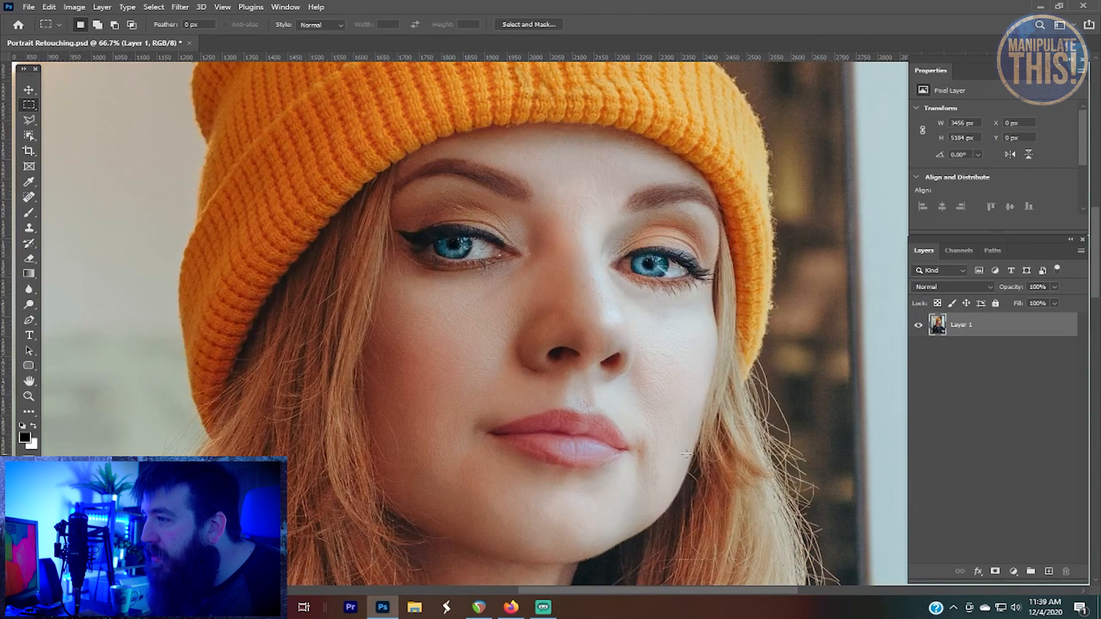
- Compare the retouched portrait with the original by repeatedly hiding and showing Layer 1 above Layer 2
scroll(565, 431, down, 4)
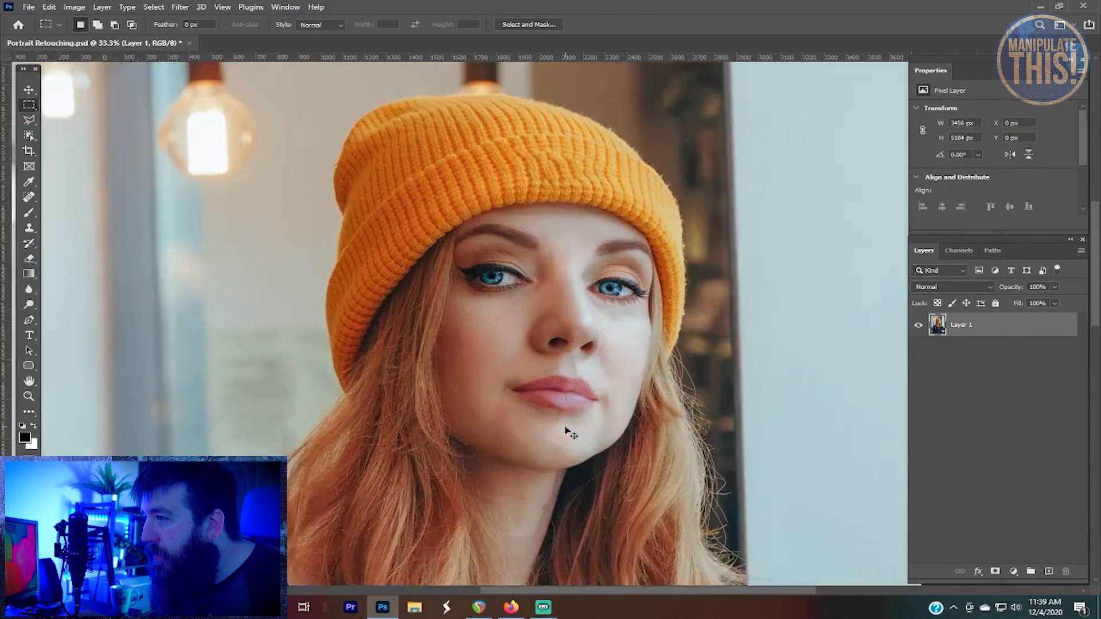
scroll(566, 431, up, 1)
key(h)
drag(660, 424, 617, 411)
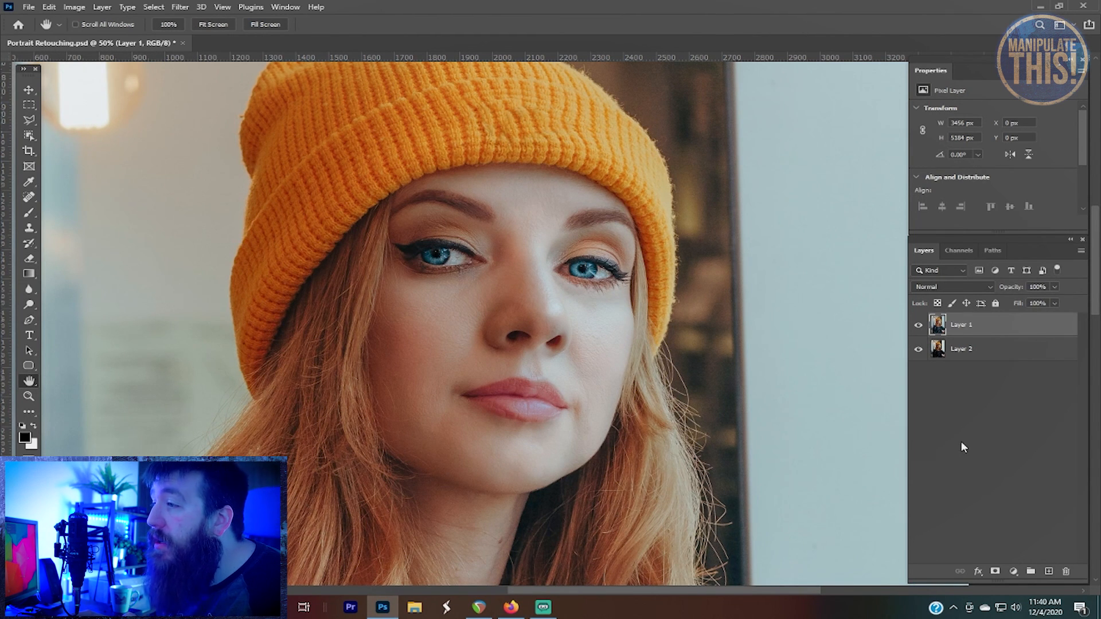
click(918, 325)
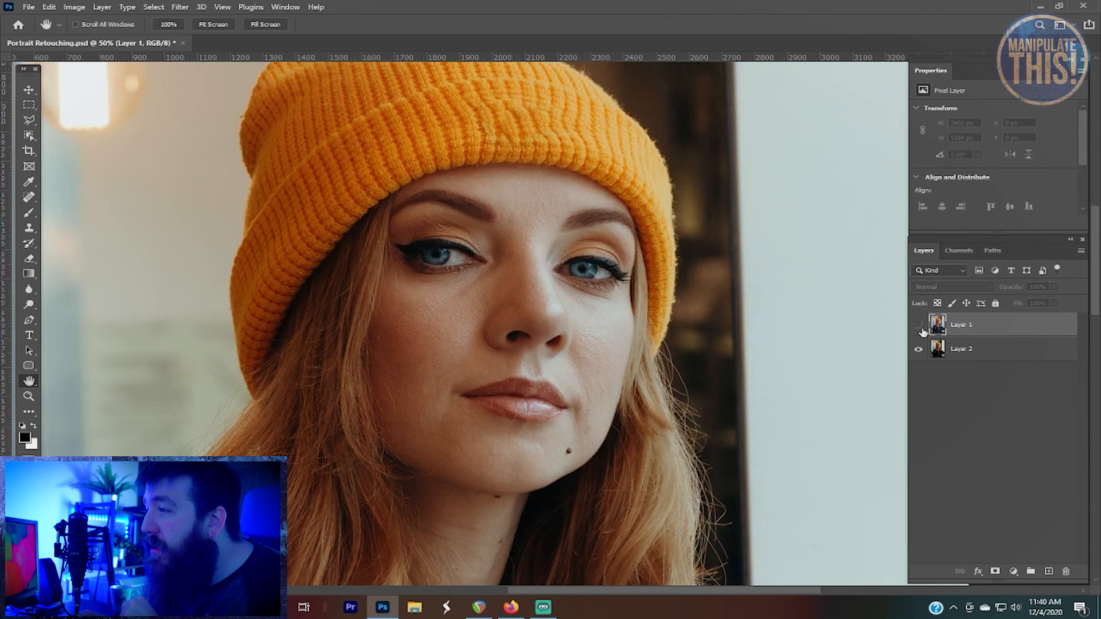
click(919, 326)
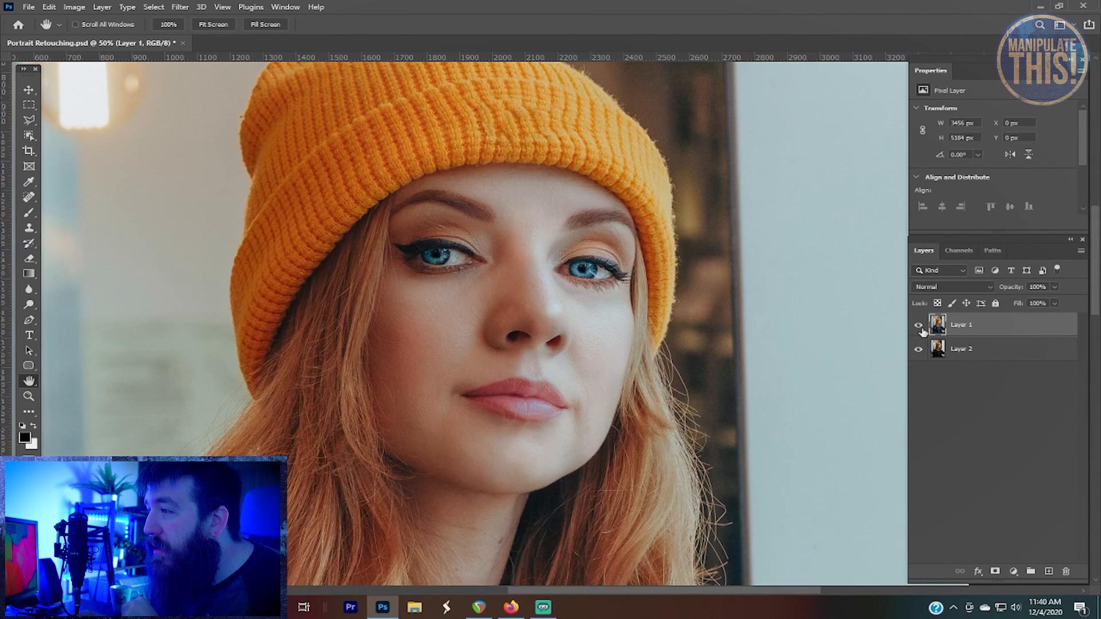
click(920, 326)
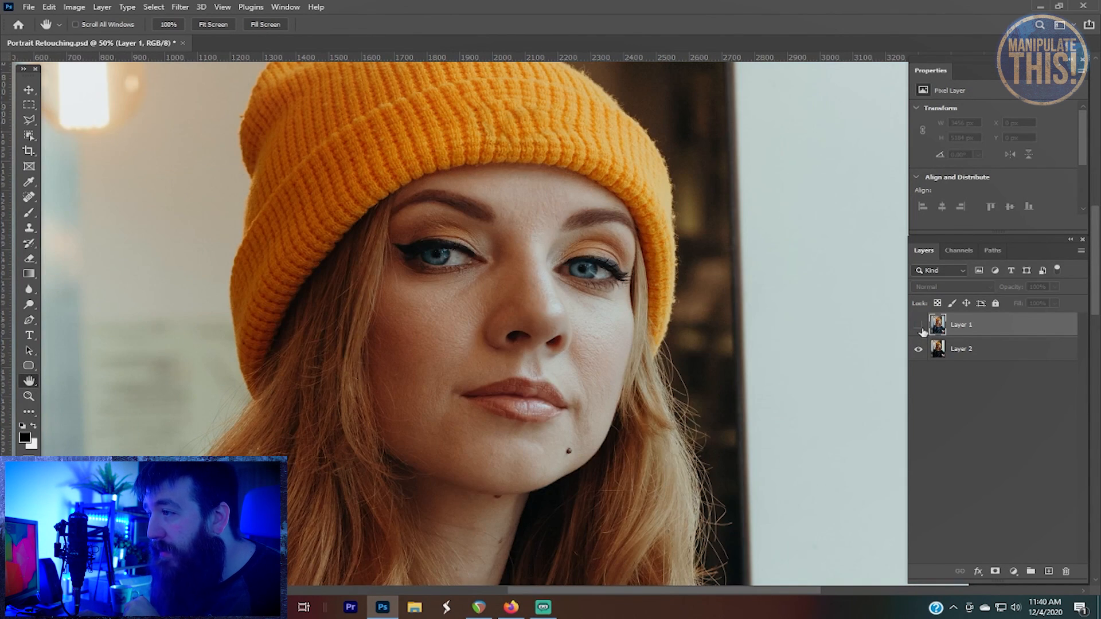
click(918, 329)
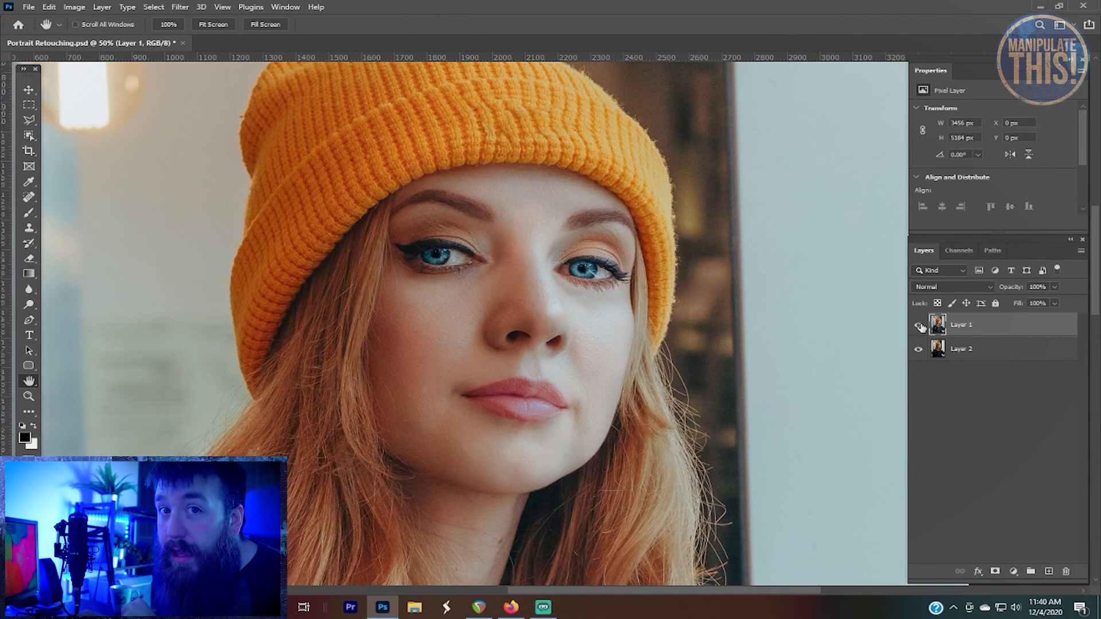
click(920, 327)
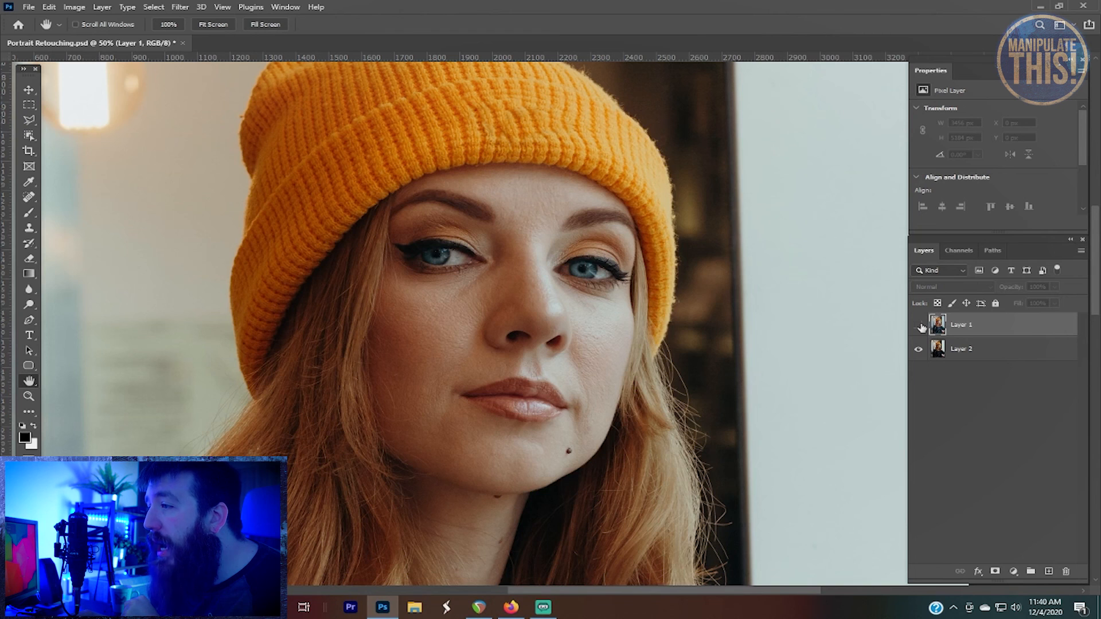
click(919, 325)
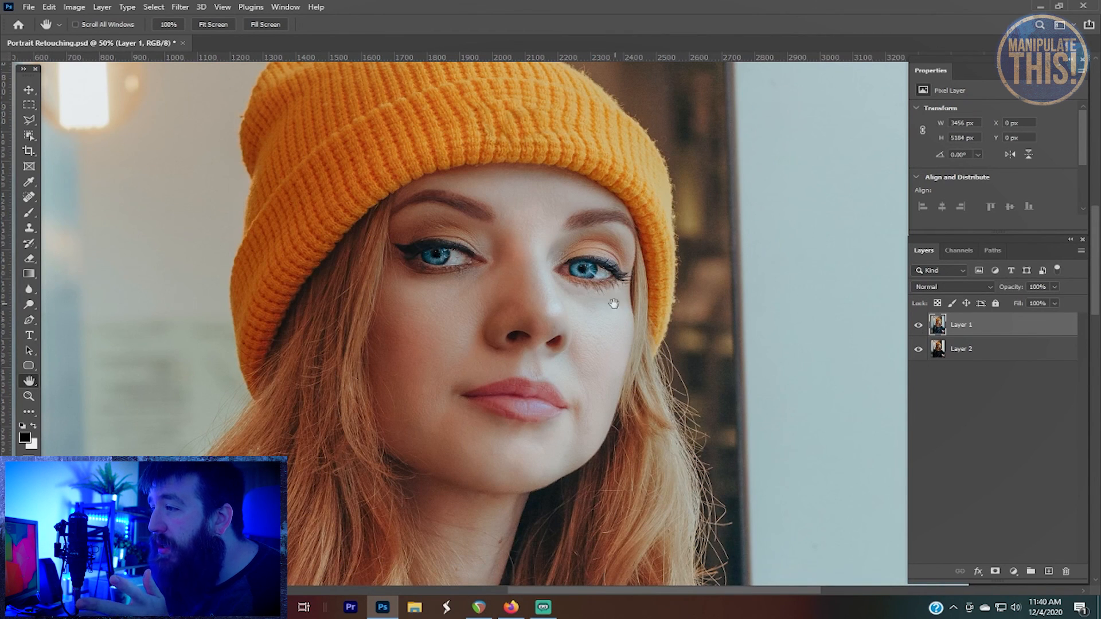